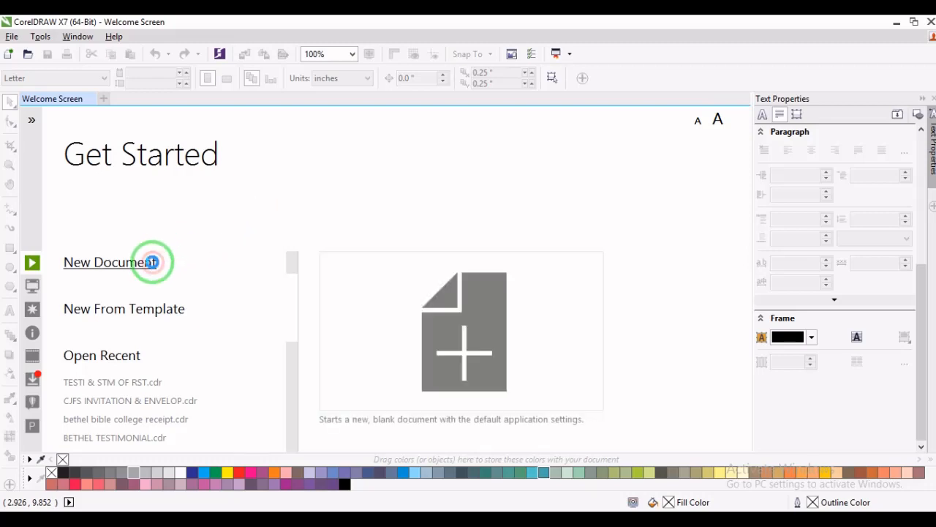
- Create a new CMYK document at 400 dpi and set its page size to A5
{"action": "left_click", "coordinate": [151, 262]}
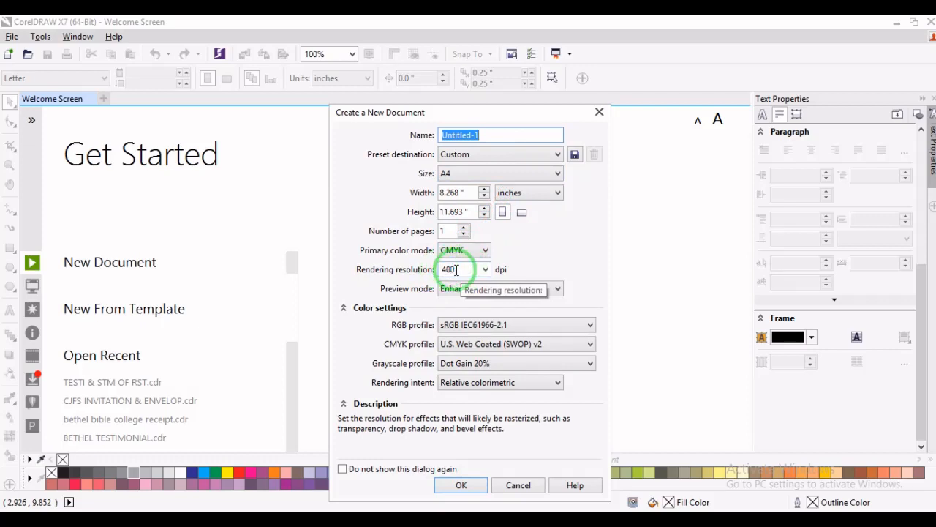
{"action": "left_click", "coordinate": [461, 485]}
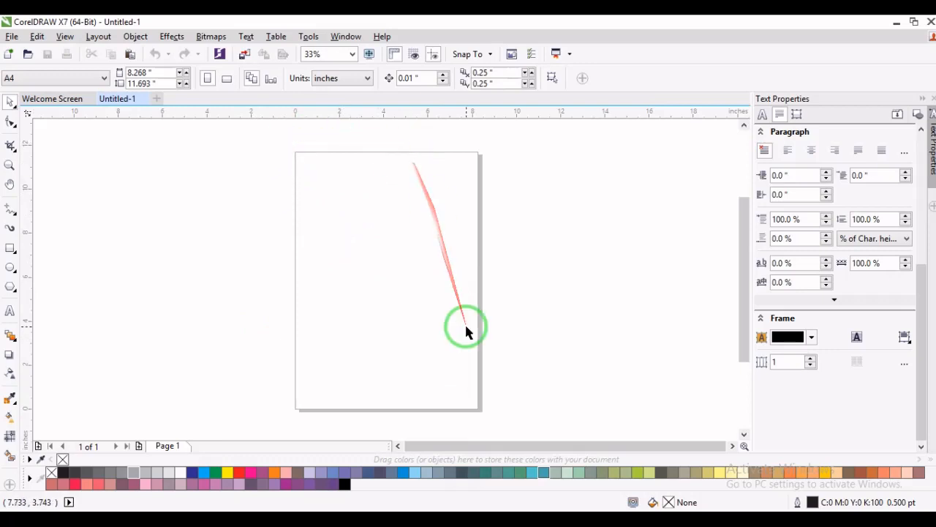
{"action": "left_click", "coordinate": [95, 79]}
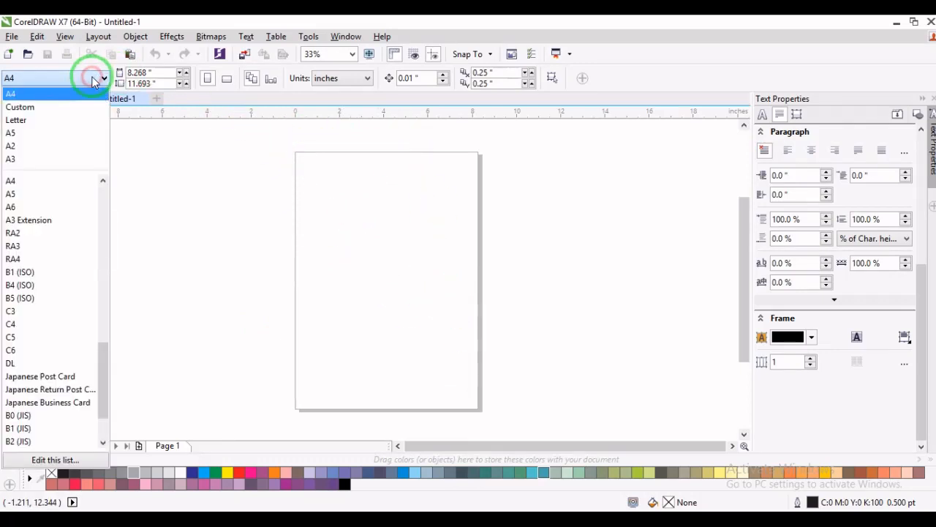
{"action": "left_click", "coordinate": [52, 147]}
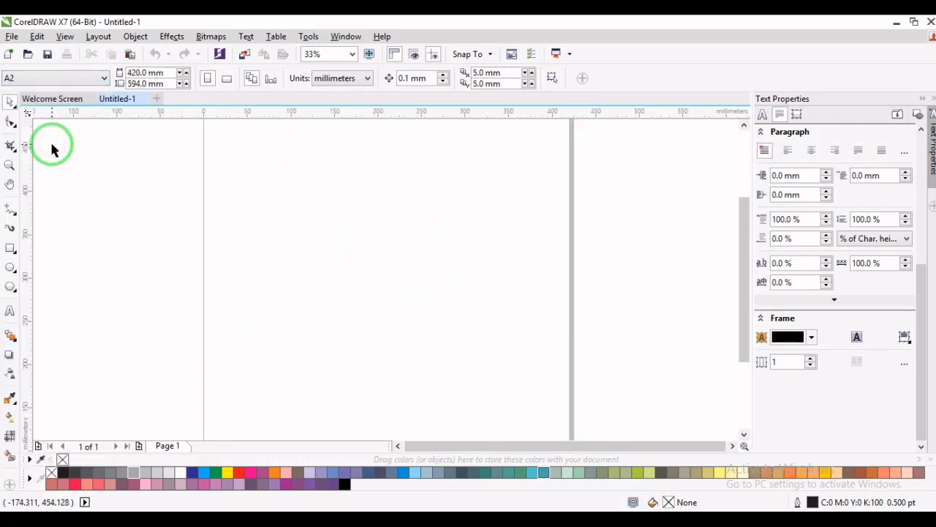
{"action": "left_click", "coordinate": [65, 78]}
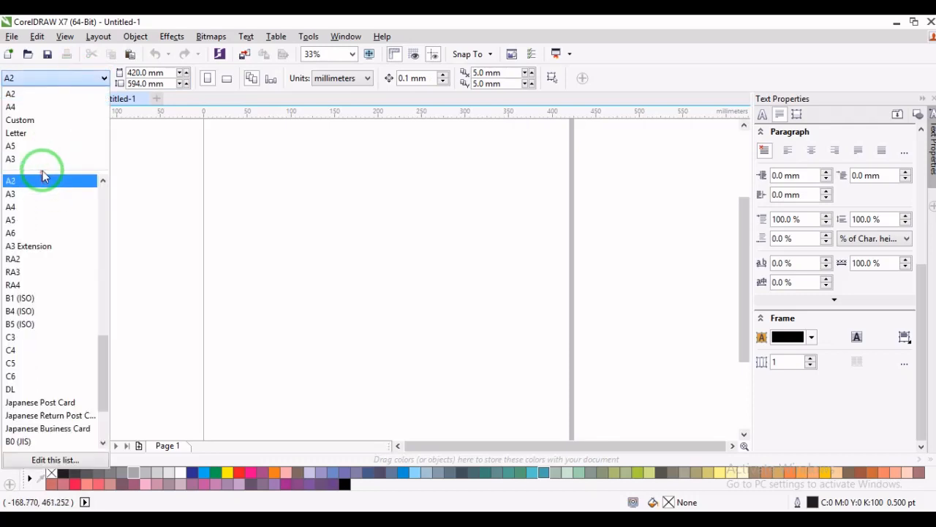
{"action": "left_click", "coordinate": [63, 147]}
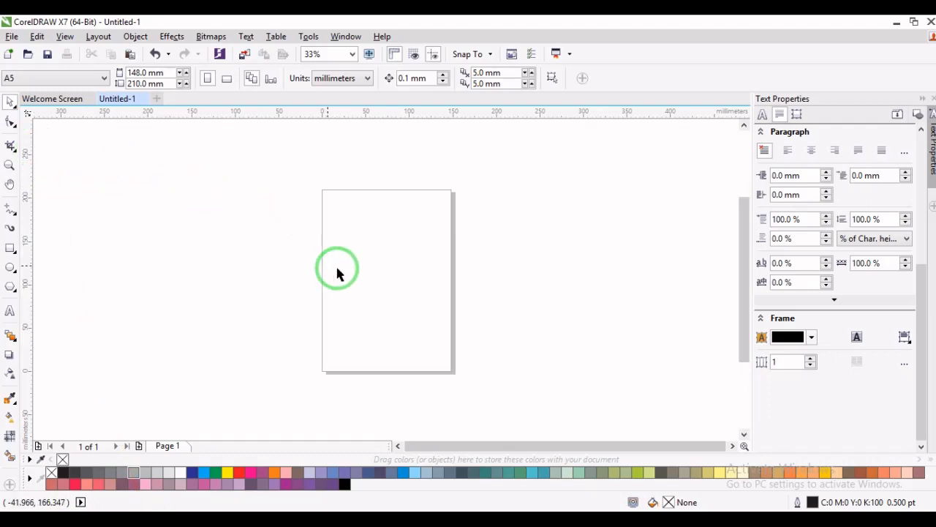
- Draw a rectangle about 94 mm wide and 93 mm high across the page's upper left edge
{"action": "left_click", "coordinate": [10, 248]}
{"action": "left_click_drag", "start_coordinate": [266, 192], "coordinate": [348, 272]}
{"action": "key", "text": "space"}
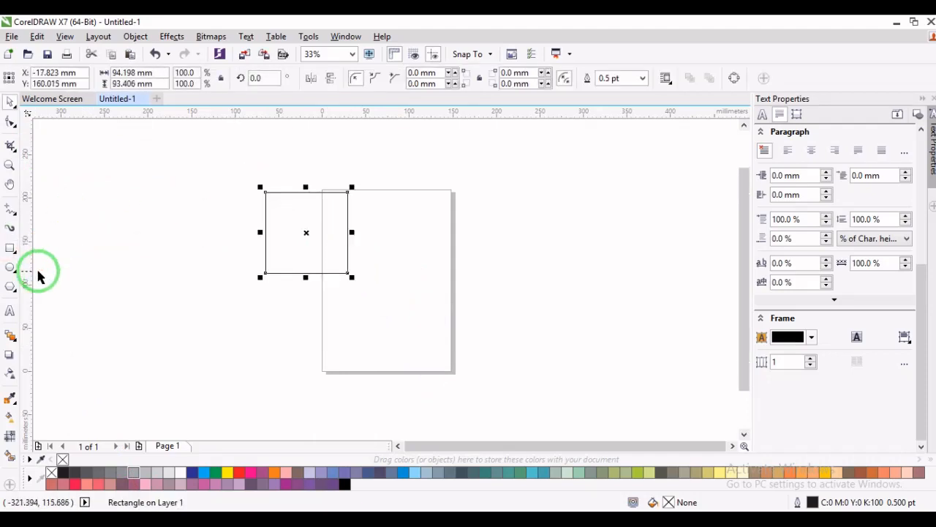
- Draw a circle about 89 mm in diameter beside the rectangle, outside the page, and move it slightly up and left
{"action": "left_click", "coordinate": [10, 267]}
{"action": "left_click_drag", "start_coordinate": [177, 189], "coordinate": [239, 265]}
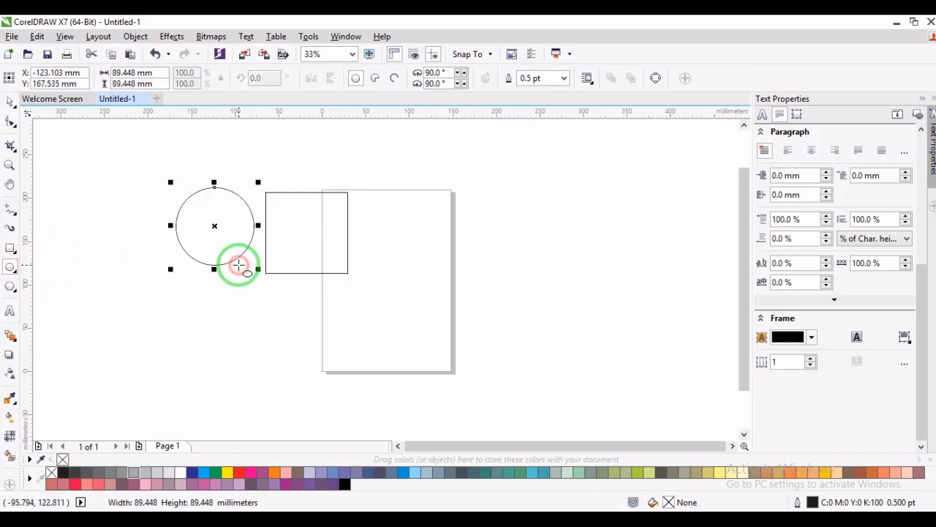
{"action": "left_click", "coordinate": [9, 102]}
{"action": "mouse_move", "coordinate": [210, 226]}
{"action": "left_mouse_down"}
{"action": "mouse_move", "coordinate": [132, 272]}
{"action": "mouse_move", "coordinate": [211, 214]}
{"action": "left_mouse_up"}
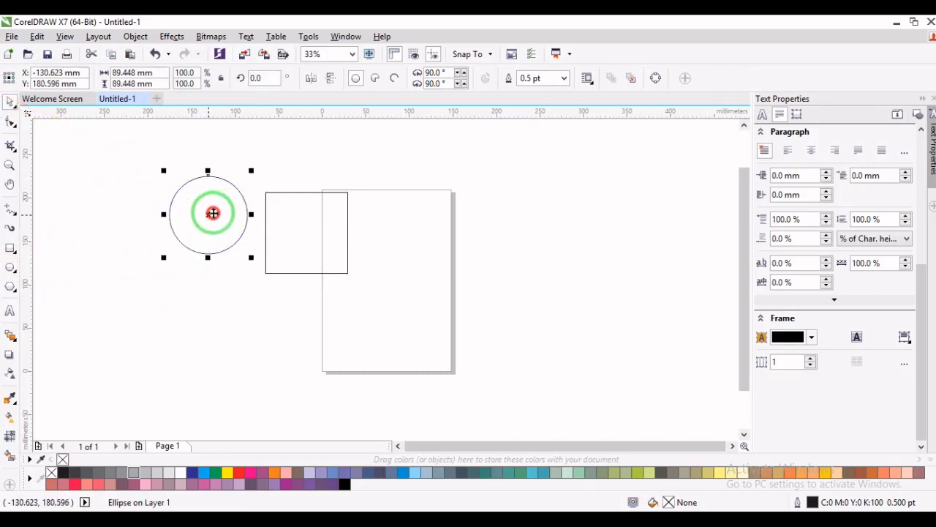
- Move the rectangle onto the page so it overlaps the page's upper edge
{"action": "left_click", "coordinate": [328, 192]}
{"action": "left_click_drag", "start_coordinate": [328, 192], "coordinate": [353, 180]}
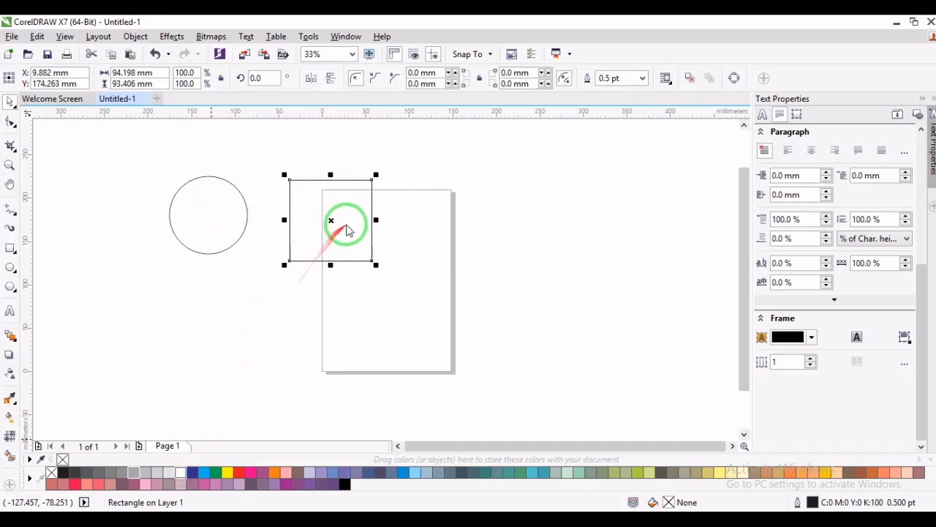
{"action": "left_click_drag", "start_coordinate": [342, 216], "coordinate": [402, 219]}
- Move the circle closer to the page and place a scaled-down copy about 51 mm in diameter over its lower edge
{"action": "left_click", "coordinate": [245, 213]}
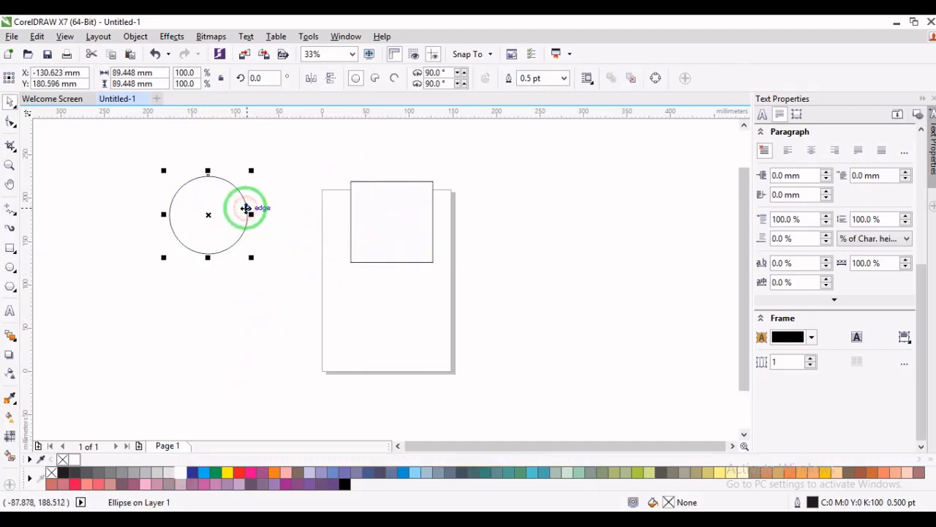
{"action": "left_click_drag", "start_coordinate": [244, 210], "coordinate": [290, 216]}
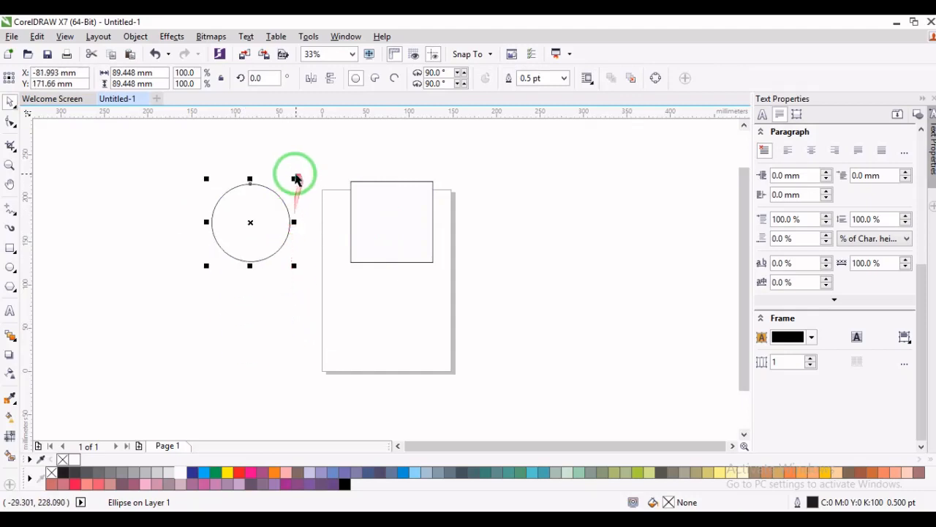
{"action": "left_click_drag", "start_coordinate": [295, 178], "coordinate": [261, 201]}
{"action": "left_click_drag", "start_coordinate": [231, 238], "coordinate": [236, 257]}
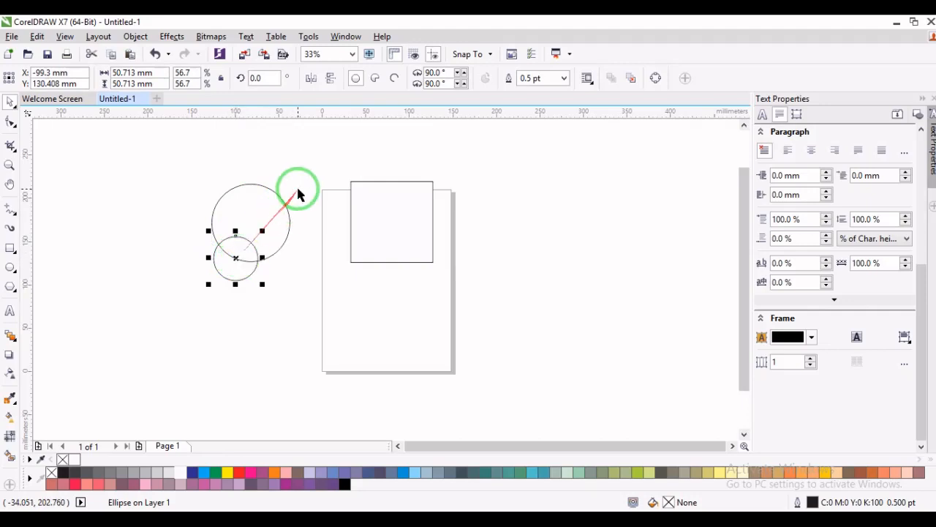
- Delete both circles outside the page
{"action": "mouse_move", "coordinate": [324, 168]}
{"action": "left_mouse_down"}
{"action": "mouse_move", "coordinate": [209, 282]}
{"action": "mouse_move", "coordinate": [176, 292]}
{"action": "left_mouse_up"}
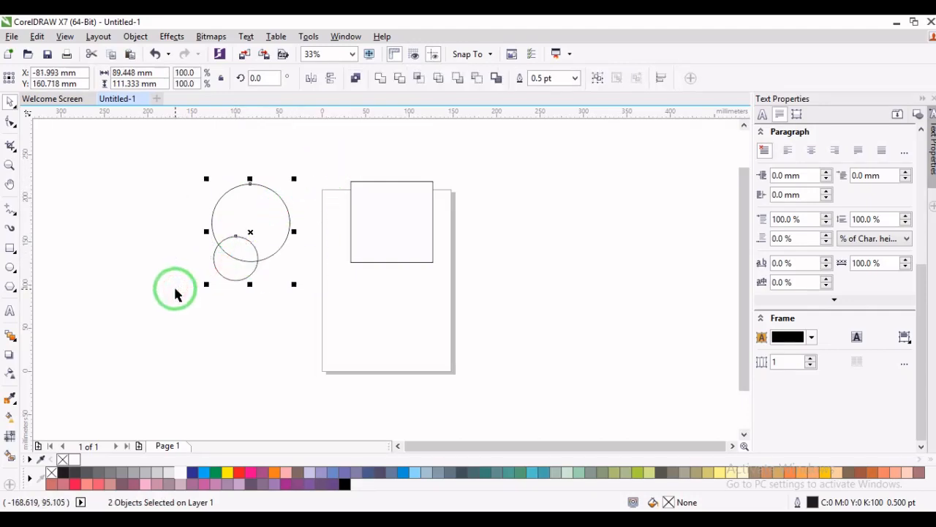
{"action": "key", "text": "Delete"}
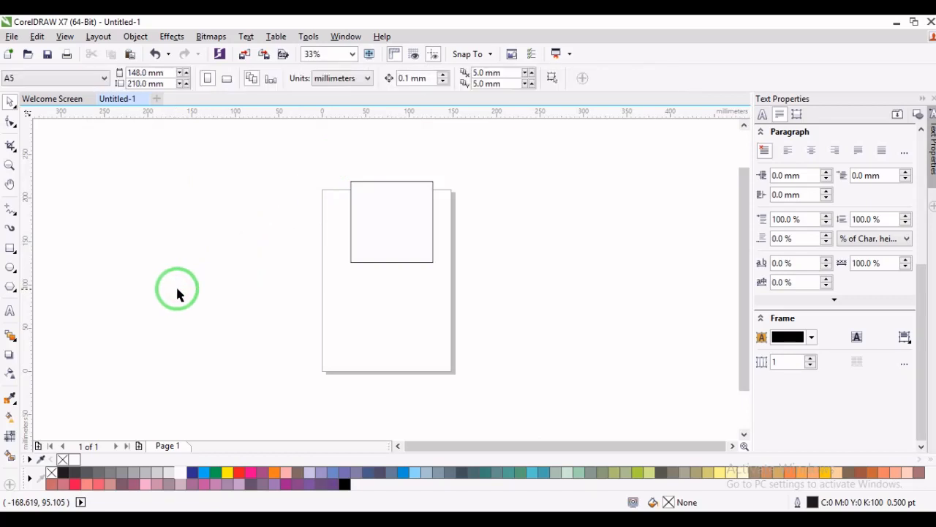
- Round all corners of the rectangle with the Shape tool to a radius of about 46.7 mm, making it nearly circular
{"action": "left_click", "coordinate": [10, 125]}
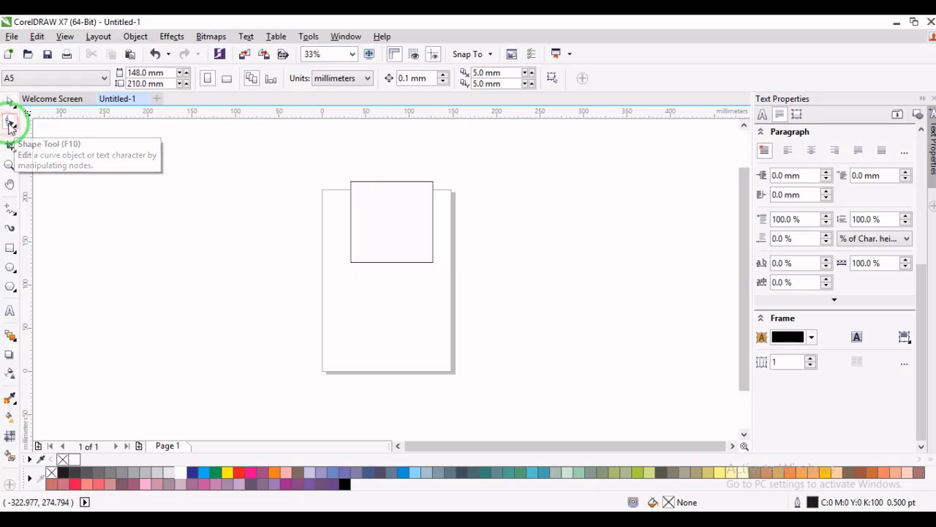
{"action": "left_click", "coordinate": [388, 188]}
{"action": "left_click", "coordinate": [351, 182]}
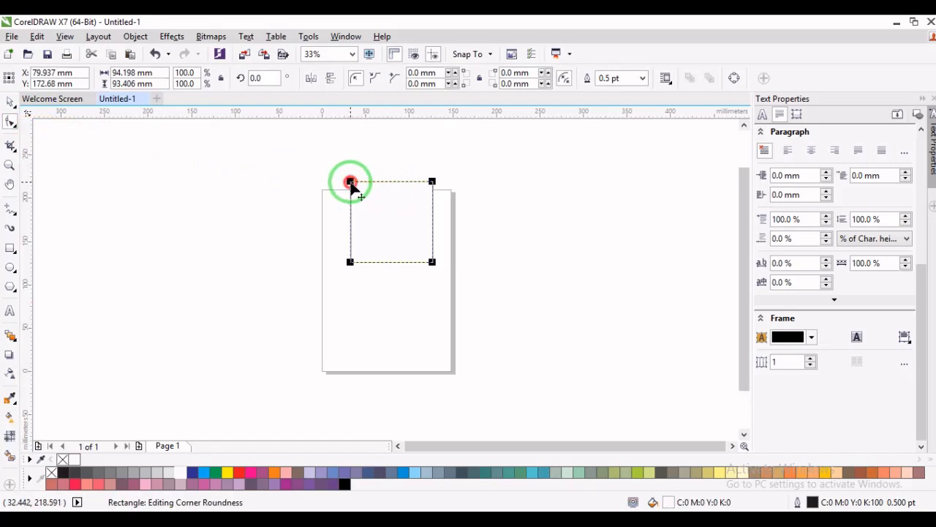
{"action": "left_click_drag", "start_coordinate": [350, 182], "coordinate": [420, 228]}
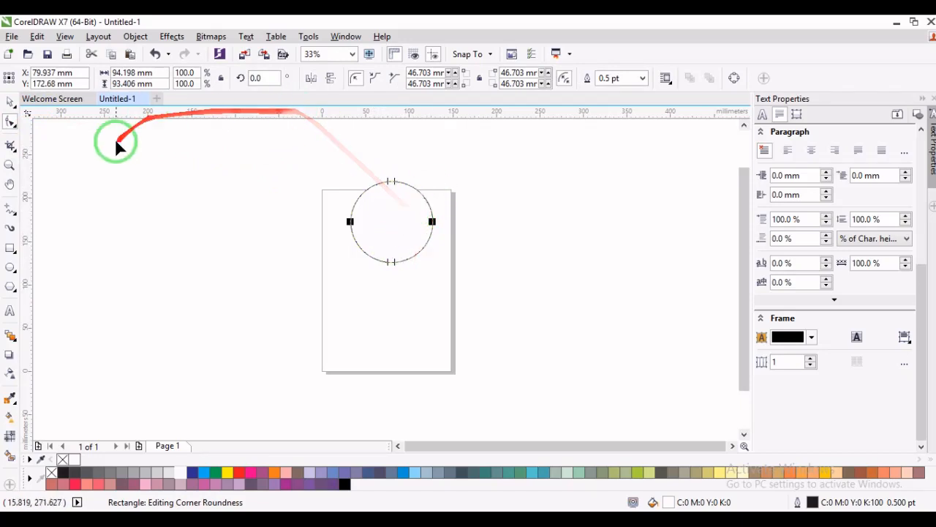
{"action": "left_click", "coordinate": [9, 101]}
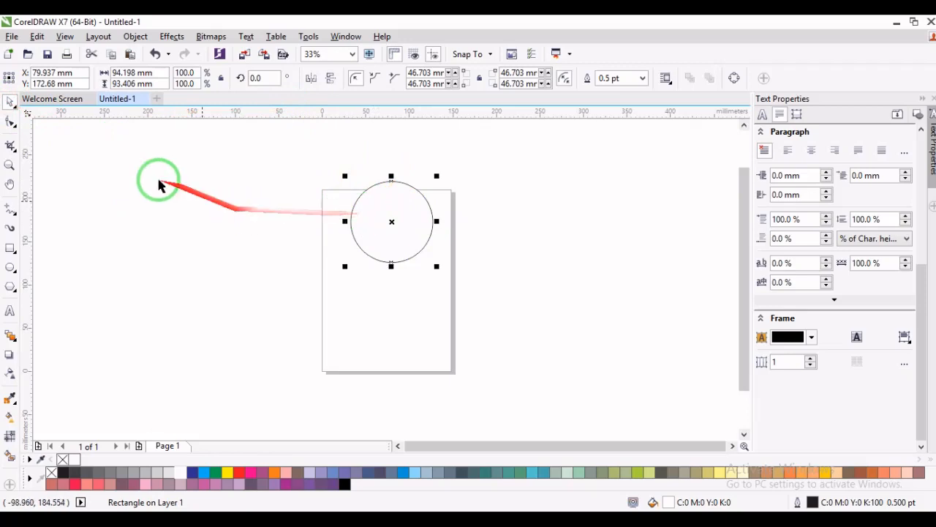
- Reduce the rectangle's corner rounding with the Shape tool to a radius of about 6.7 mm
{"action": "left_click", "coordinate": [10, 122]}
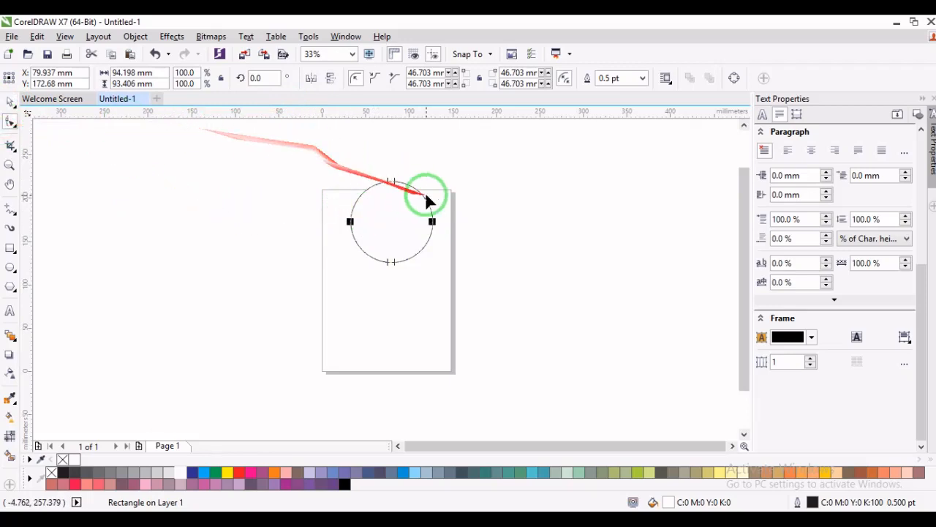
{"action": "left_click_drag", "start_coordinate": [434, 223], "coordinate": [427, 182]}
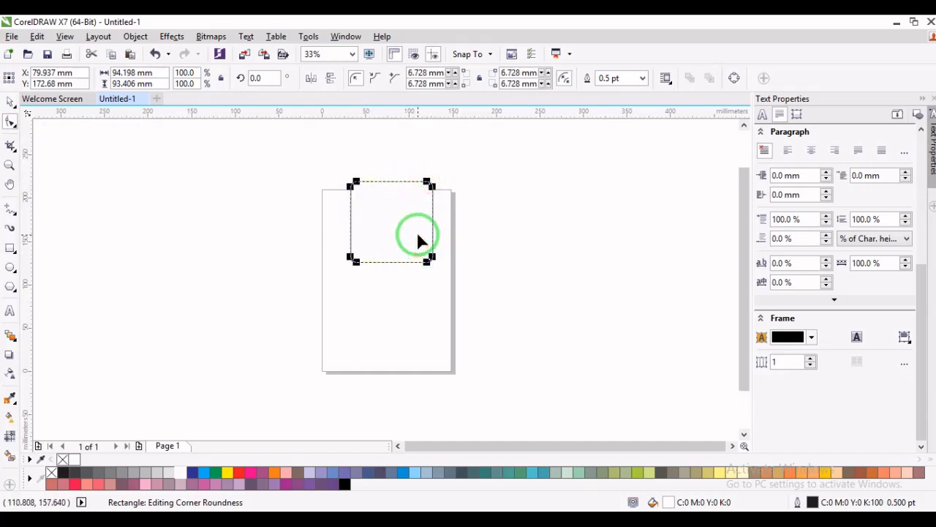
{"action": "key", "text": "space"}
{"action": "left_click", "coordinate": [476, 194]}
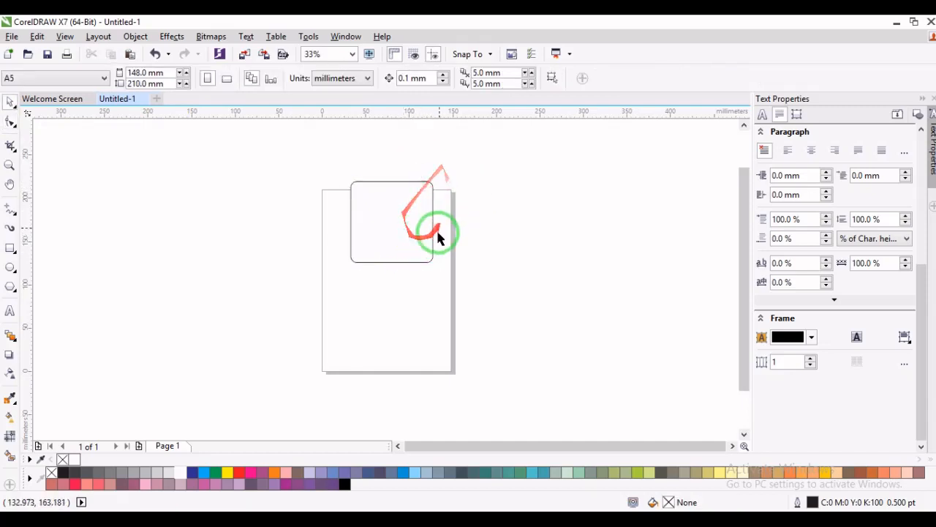
- Reshape the rectangle's corners with the Shape tool to a slight rounding of about 1.6 mm
{"action": "left_click", "coordinate": [11, 166]}
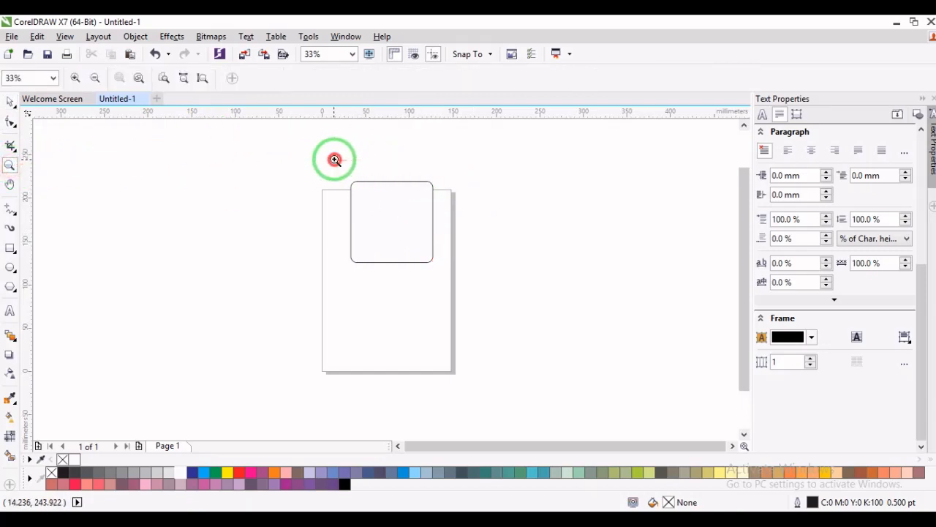
{"action": "left_click_drag", "start_coordinate": [334, 159], "coordinate": [445, 274]}
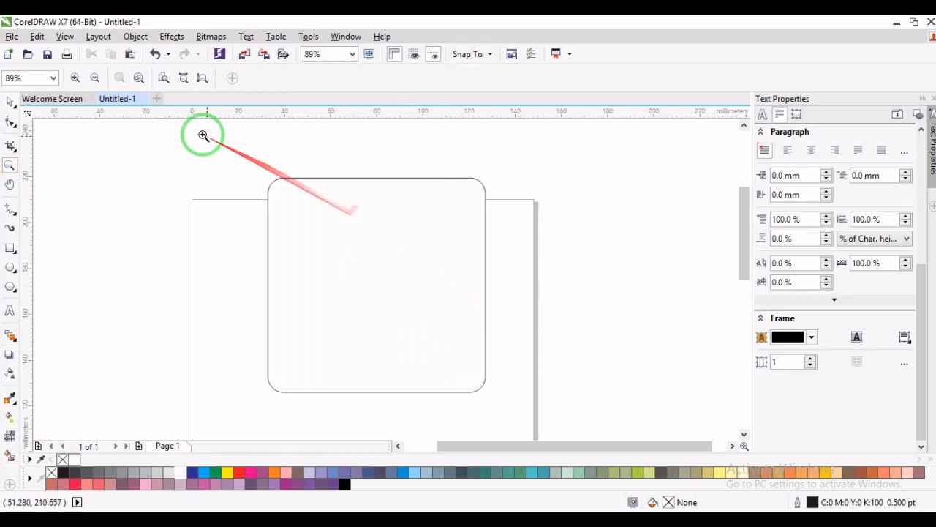
{"action": "left_click", "coordinate": [10, 121]}
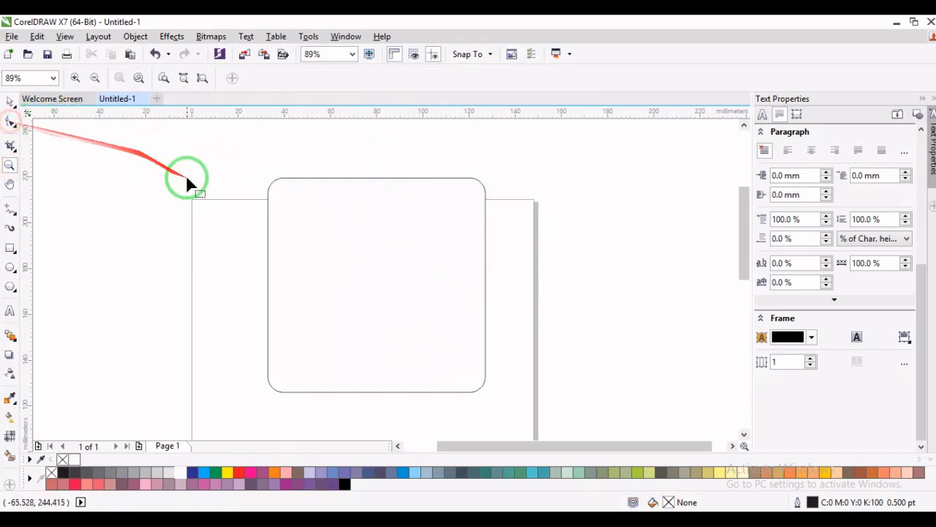
{"action": "left_click", "coordinate": [272, 187]}
{"action": "left_click_drag", "start_coordinate": [275, 184], "coordinate": [247, 183]}
{"action": "key", "text": "space"}
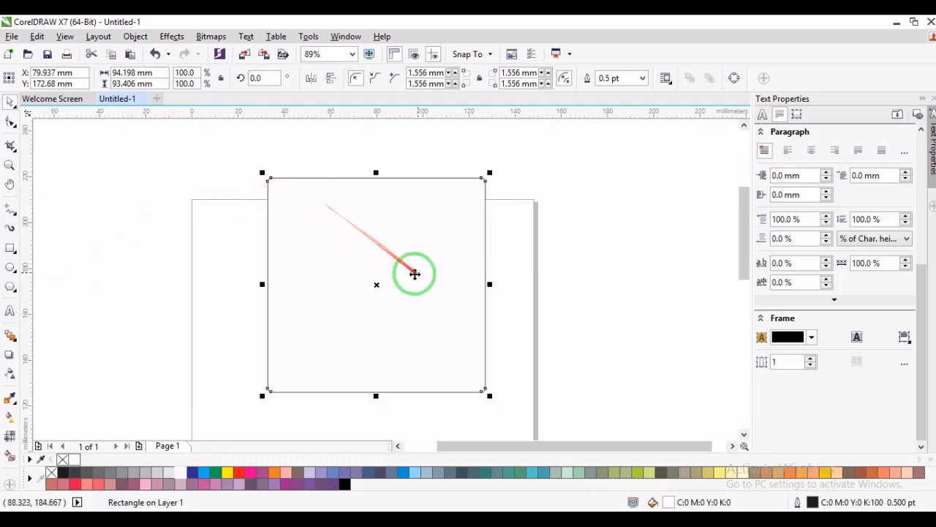
- Move the rectangle across the page's right edge and change the drawing units to inches
{"action": "left_click_drag", "start_coordinate": [376, 283], "coordinate": [517, 284]}
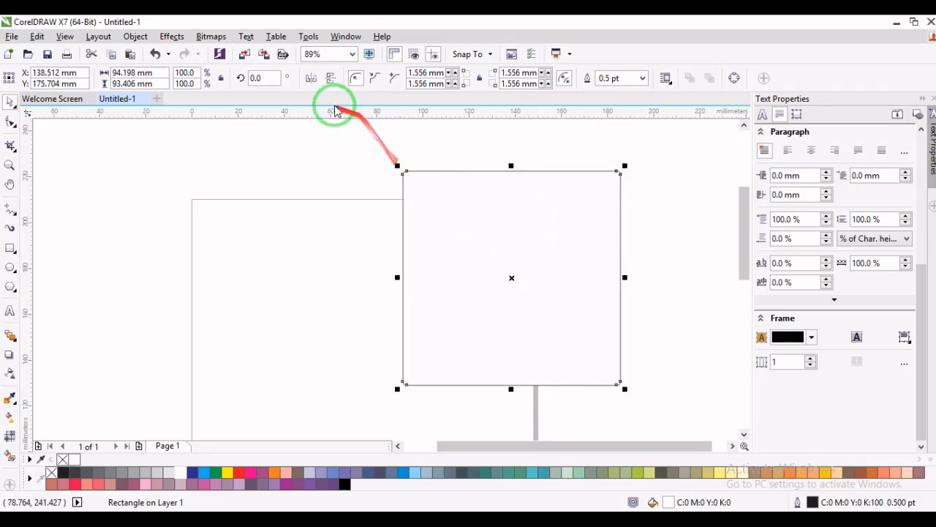
{"action": "left_click", "coordinate": [323, 174]}
{"action": "left_click", "coordinate": [341, 78]}
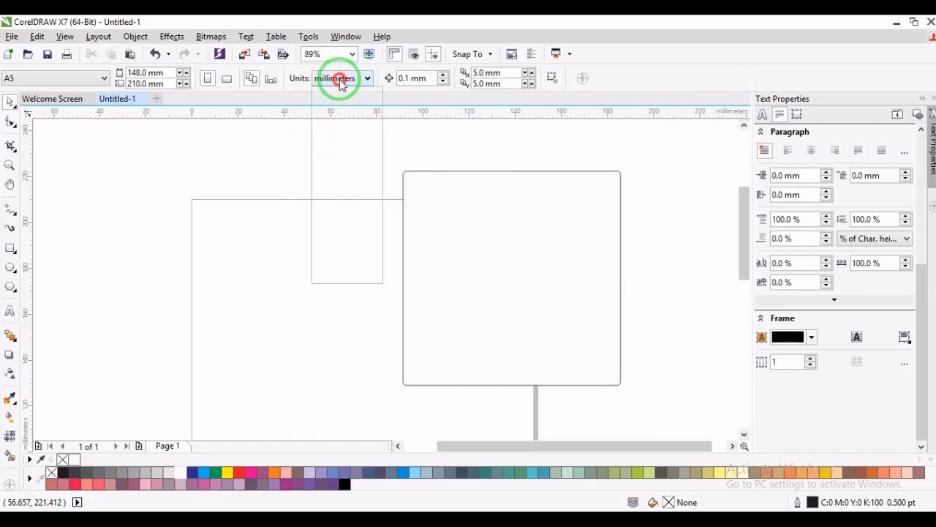
{"action": "left_click", "coordinate": [325, 93]}
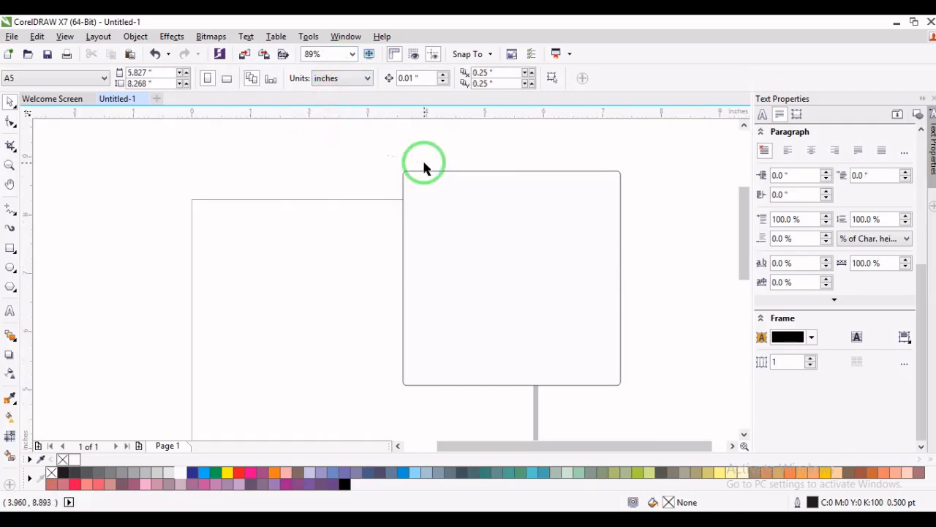
- Set the rectangle's top-left corner radius to 2 inches and its top-right corner radius to 0 inches
{"action": "left_click", "coordinate": [431, 177]}
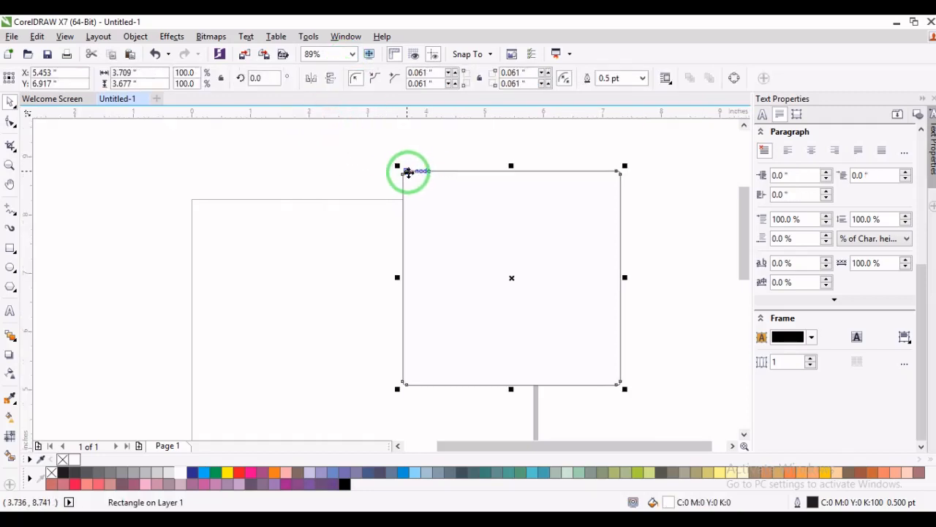
{"action": "left_click_drag", "start_coordinate": [408, 171], "coordinate": [409, 74]}
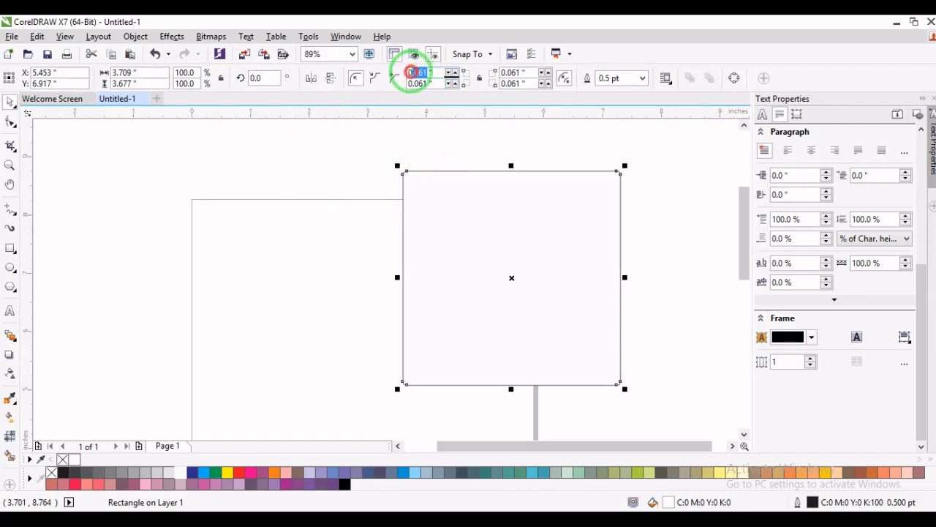
{"action": "type", "text": "2"}
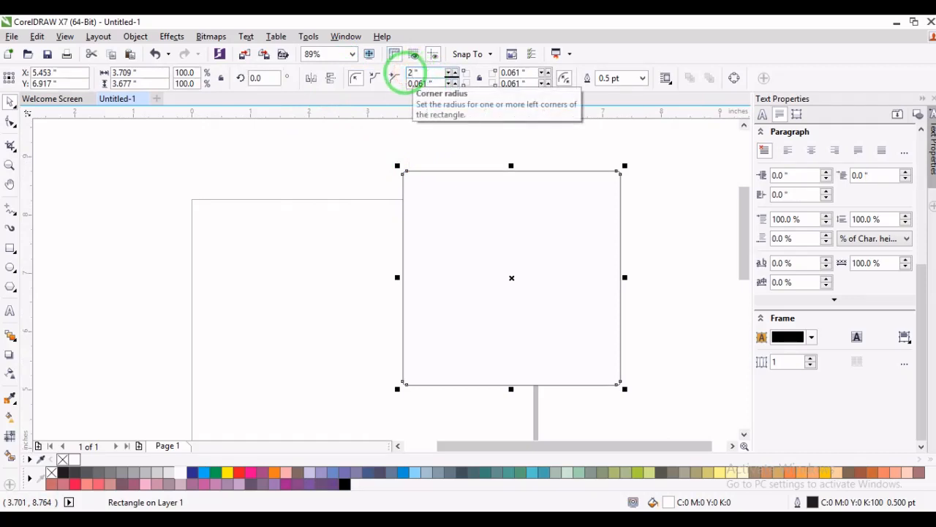
{"action": "key", "text": "Return"}
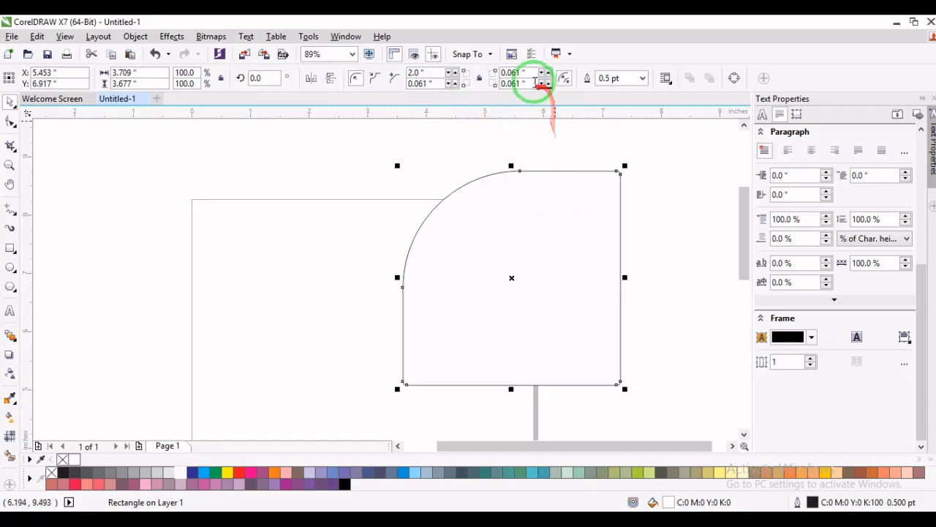
{"action": "left_click_drag", "start_coordinate": [519, 73], "coordinate": [483, 68]}
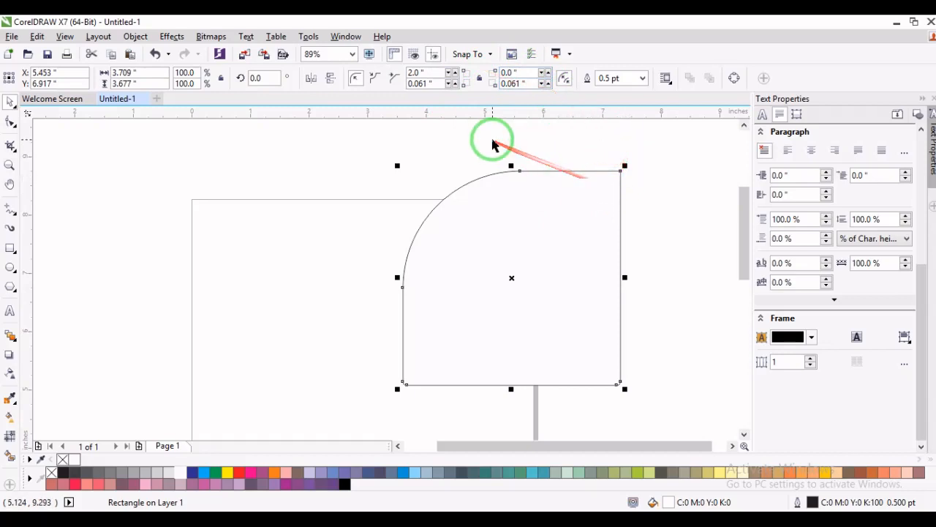
- Set the rectangle's bottom-left corner radius to 0 inches and its top-left corner radius to 3 inches
{"action": "left_click_drag", "start_coordinate": [424, 83], "coordinate": [374, 77]}
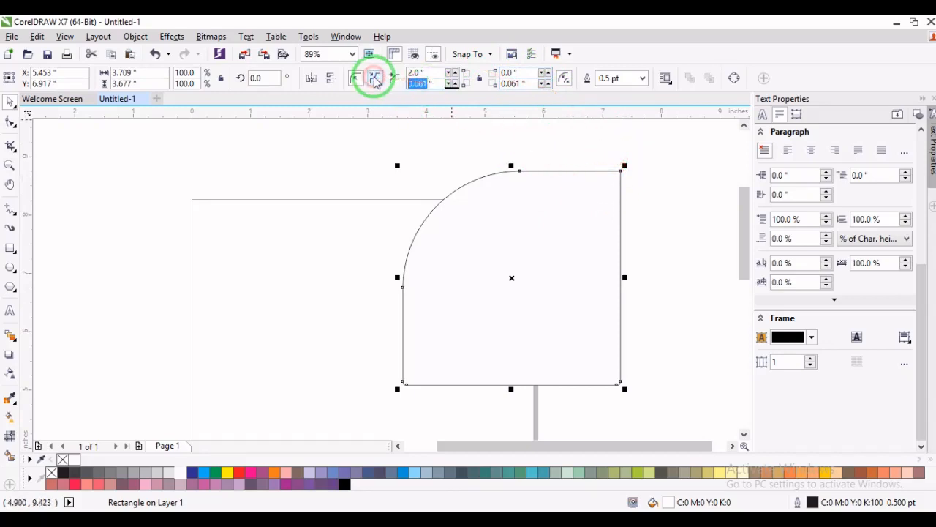
{"action": "left_click", "coordinate": [375, 79]}
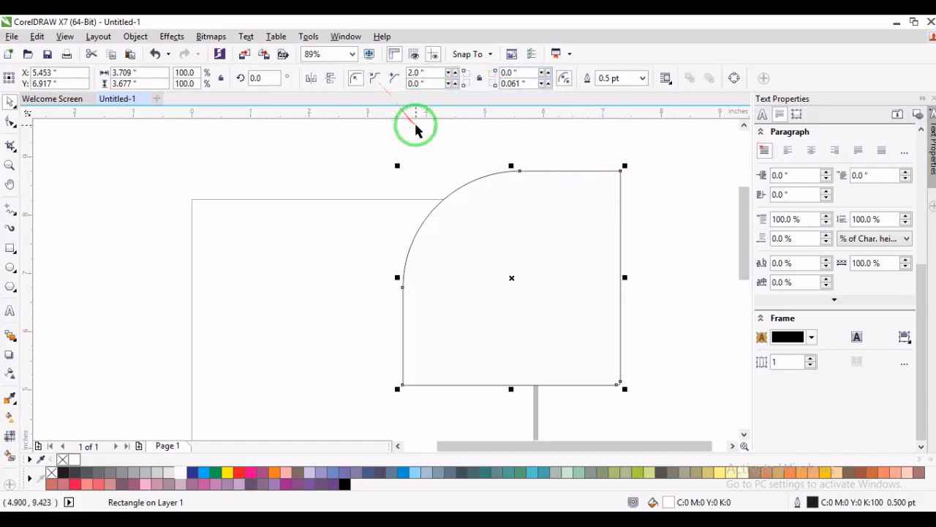
{"action": "left_click_drag", "start_coordinate": [420, 73], "coordinate": [381, 71]}
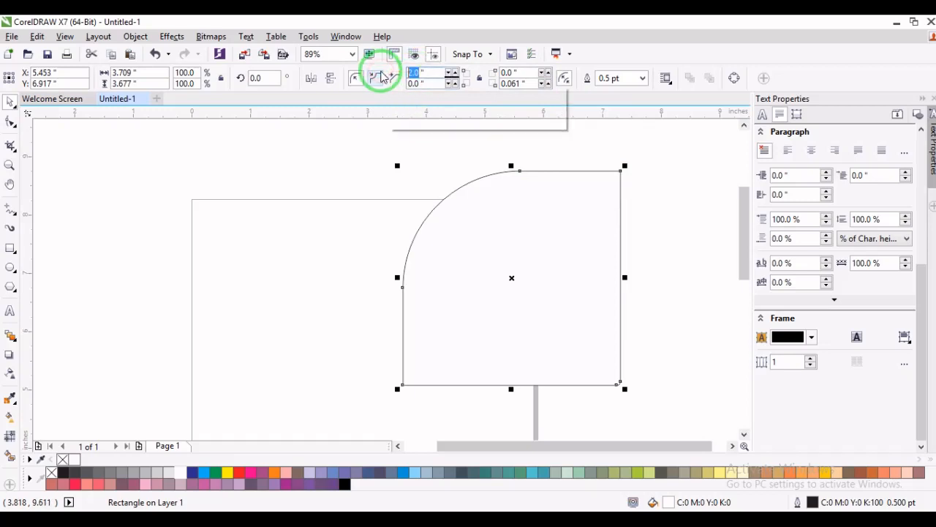
{"action": "type", "text": "3"}
{"action": "key", "text": "Return"}
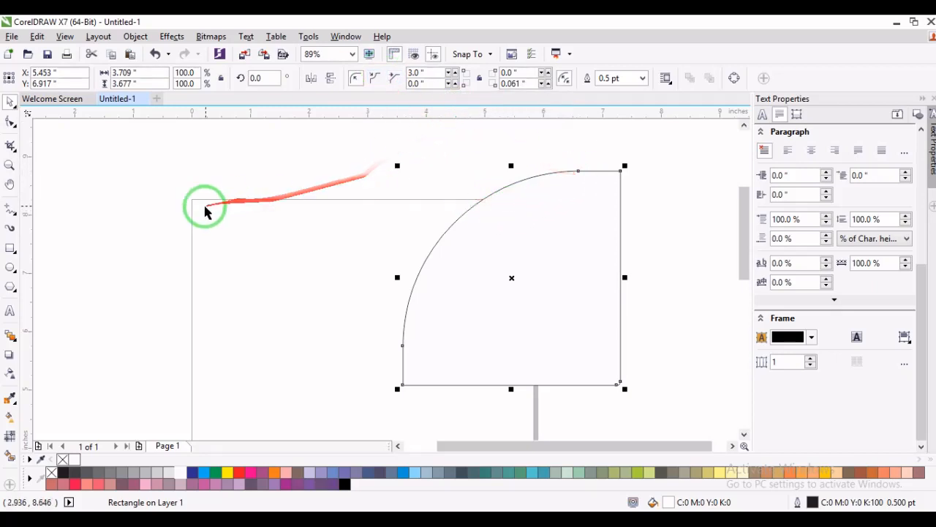
- Move the rounded rectangle farther right across the page edge, centring it at about X 6.8, Y 7.1 inches
{"action": "left_click", "coordinate": [10, 124]}
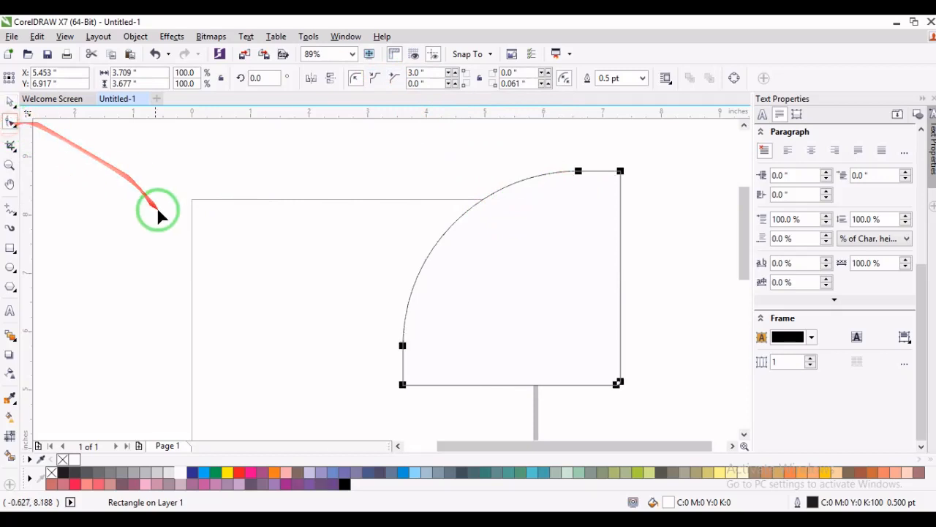
{"action": "left_click_drag", "start_coordinate": [600, 203], "coordinate": [574, 180]}
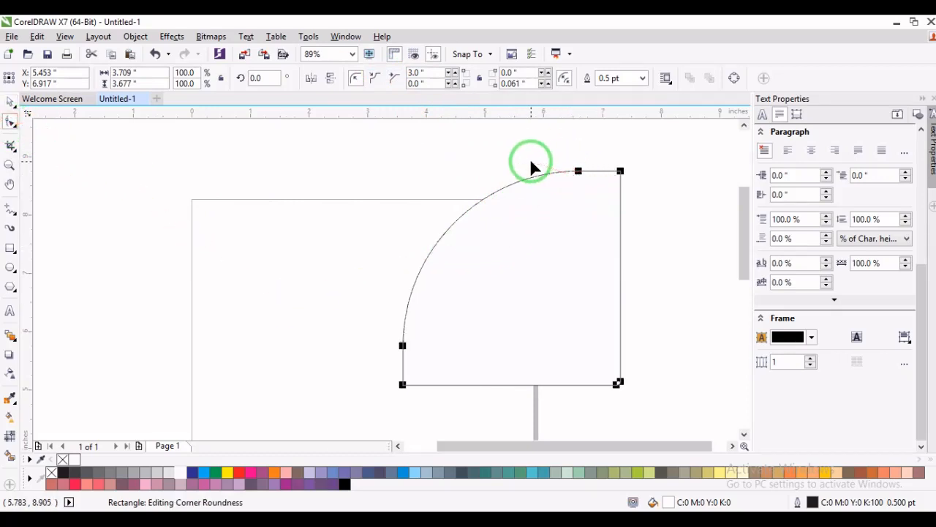
{"action": "key", "text": "space"}
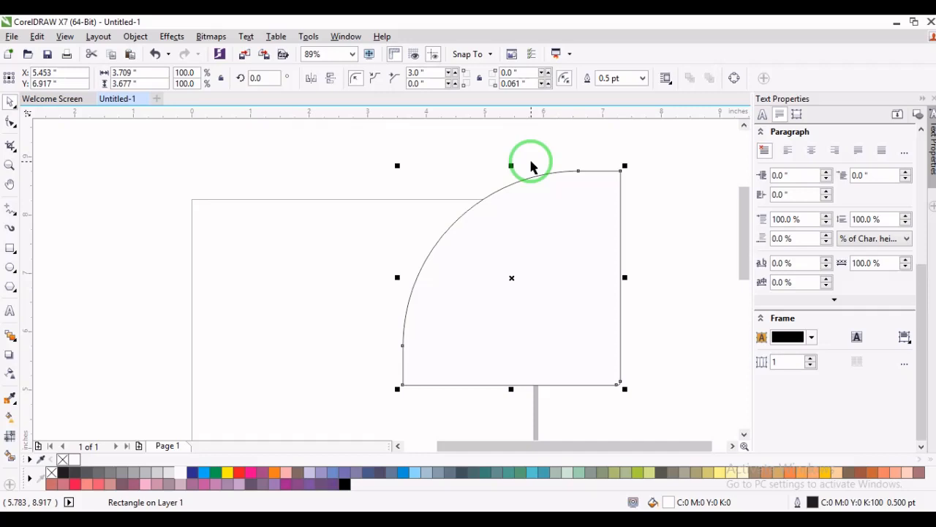
{"action": "left_click_drag", "start_coordinate": [513, 278], "coordinate": [583, 268]}
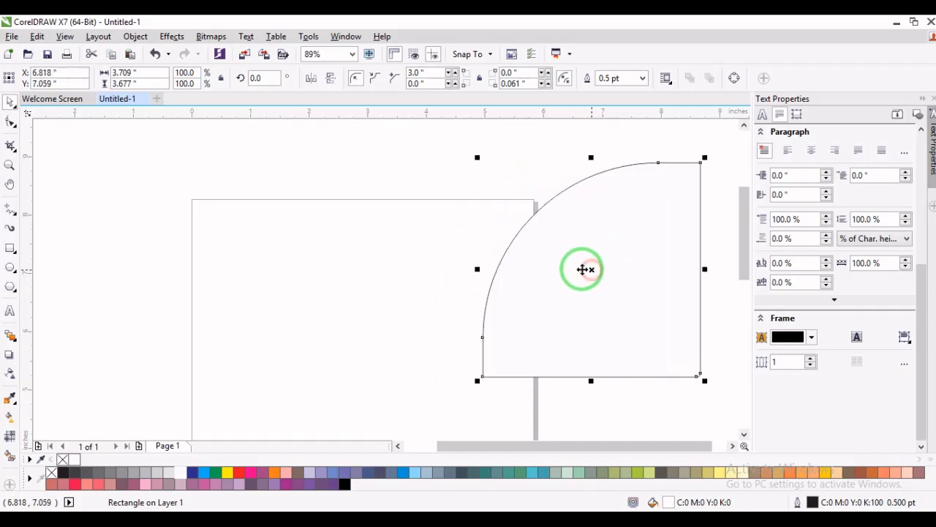
- Draw a rectangle about 3.1 by 3.3 inches over the page's upper-left corner and convert it to curves
{"action": "left_click", "coordinate": [9, 250]}
{"action": "left_click_drag", "start_coordinate": [169, 166], "coordinate": [351, 358]}
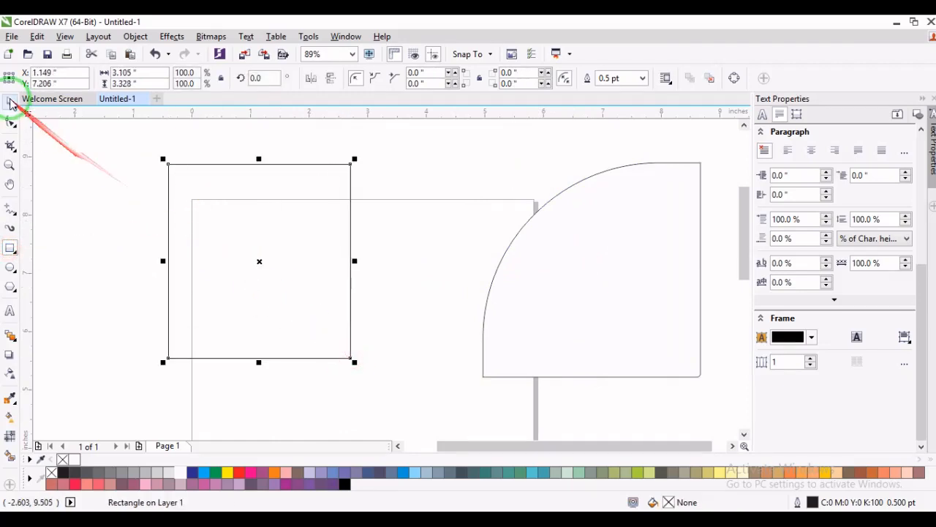
{"action": "left_click", "coordinate": [10, 122]}
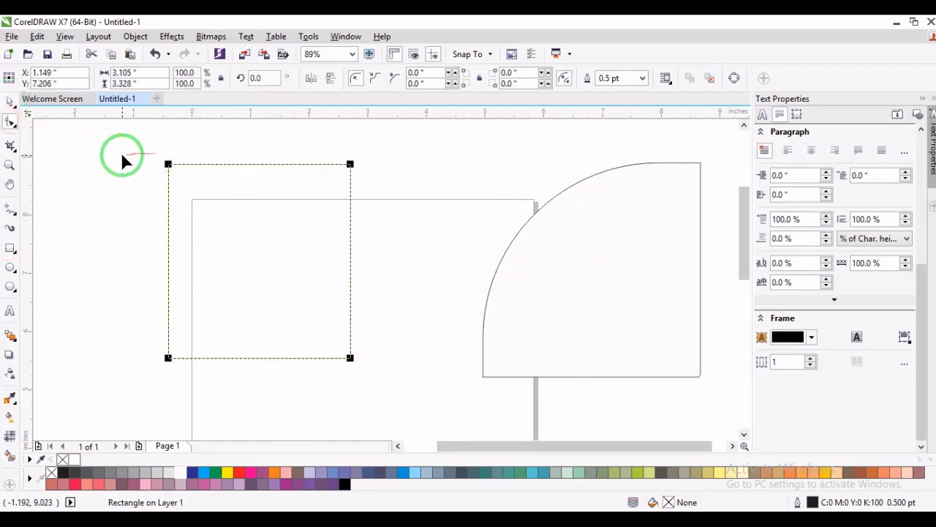
{"action": "left_click", "coordinate": [142, 37]}
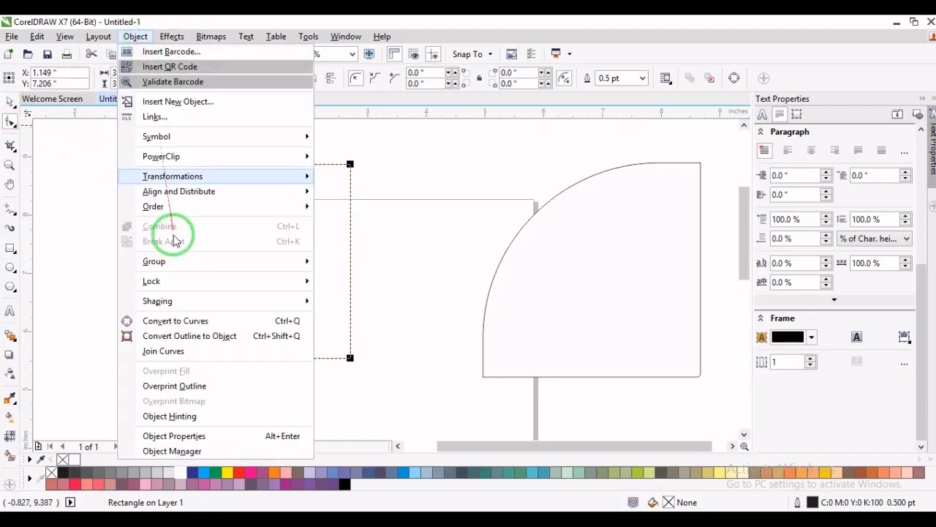
{"action": "left_click", "coordinate": [291, 322]}
{"action": "key", "text": "F10"}
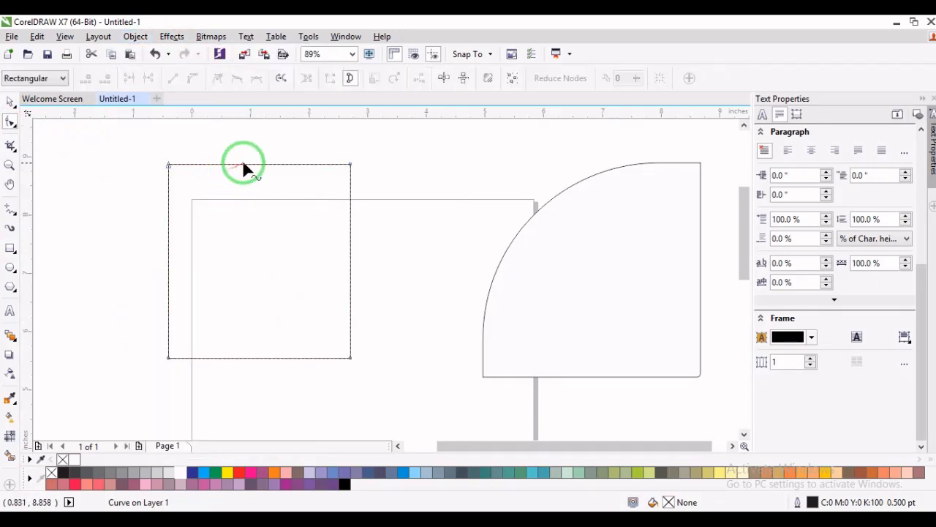
- Add a node near the middle of each side of the converted rectangle and pull each inward to form a four-pointed star
{"action": "double_click", "coordinate": [243, 165]}
{"action": "left_click_drag", "start_coordinate": [244, 165], "coordinate": [250, 262]}
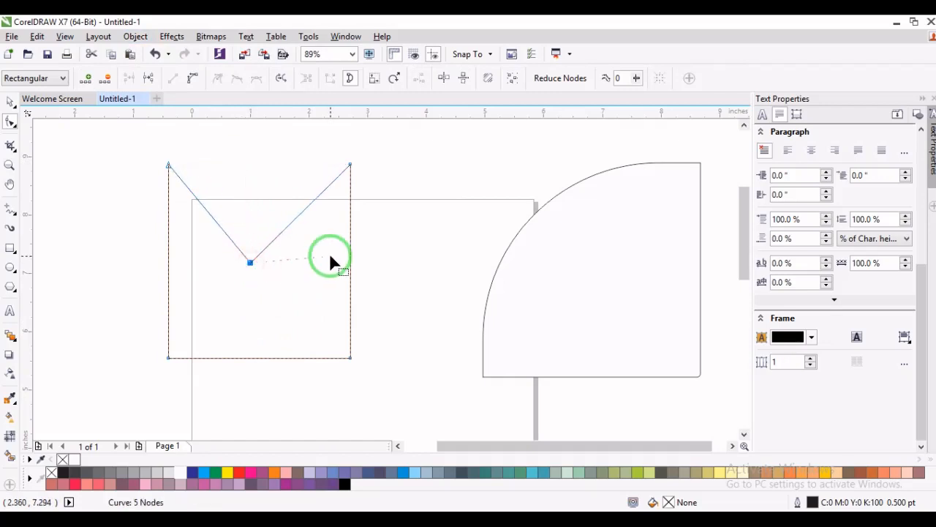
{"action": "double_click", "coordinate": [350, 267]}
{"action": "left_click_drag", "start_coordinate": [350, 267], "coordinate": [291, 282]}
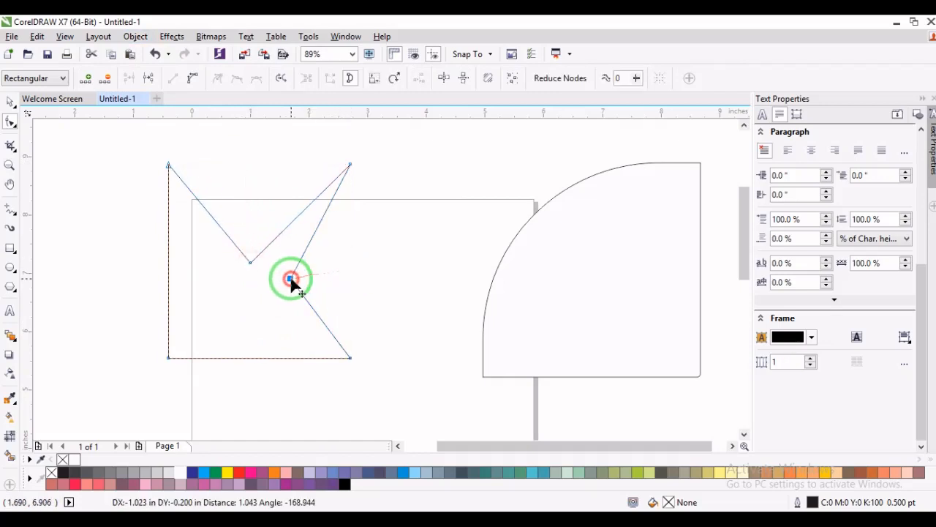
{"action": "double_click", "coordinate": [168, 281]}
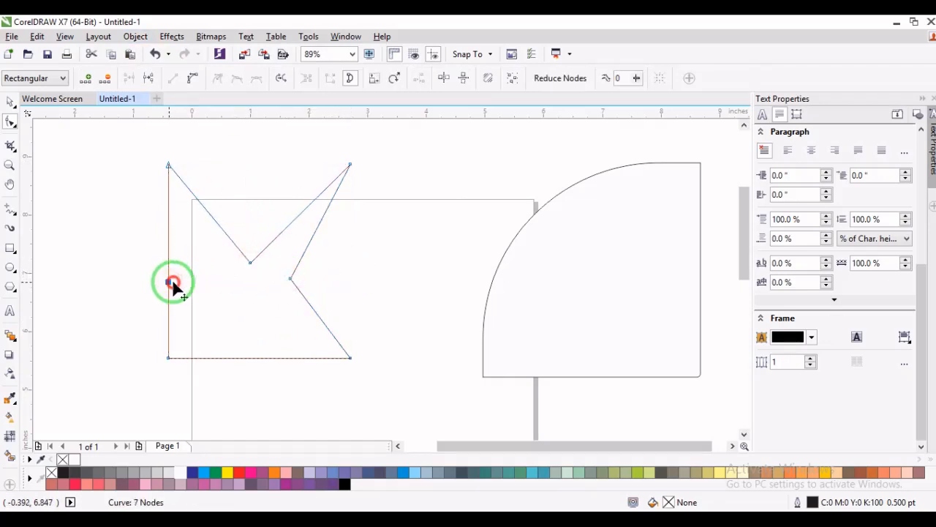
{"action": "left_click_drag", "start_coordinate": [168, 281], "coordinate": [247, 295]}
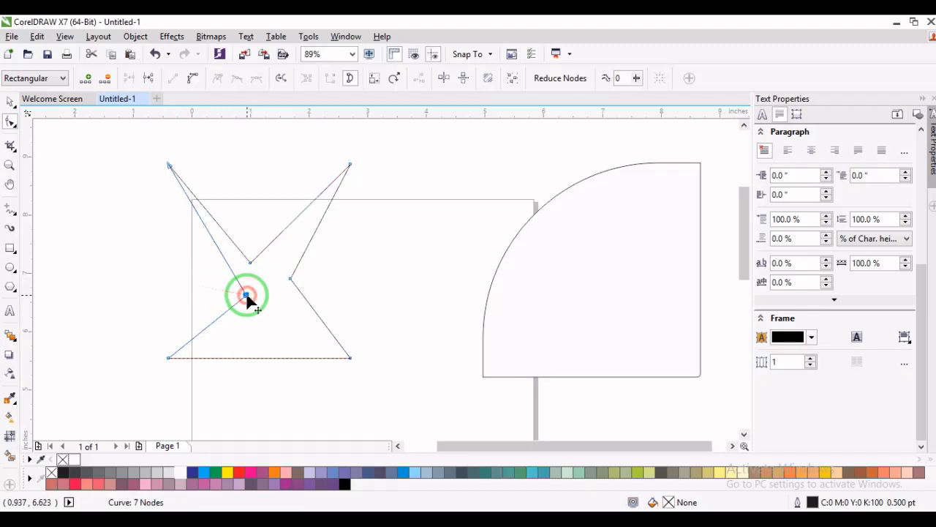
{"action": "double_click", "coordinate": [269, 356]}
{"action": "double_click", "coordinate": [270, 356]}
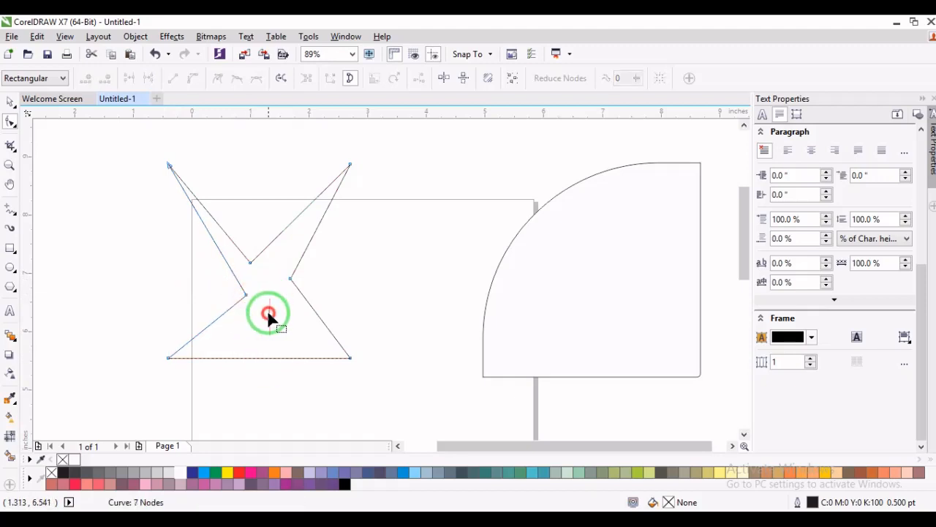
{"action": "double_click", "coordinate": [268, 357]}
{"action": "left_click_drag", "start_coordinate": [267, 357], "coordinate": [267, 307]}
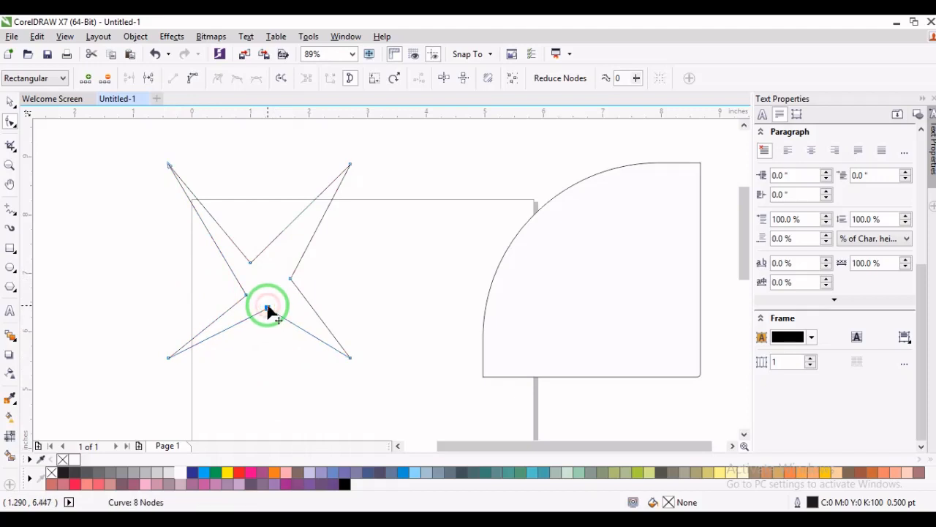
- Delete the four-pointed star and draw a narrow upright rectangle about 0.29 by 2.73 inches near the page's upper-left corner
{"action": "key", "text": "space"}
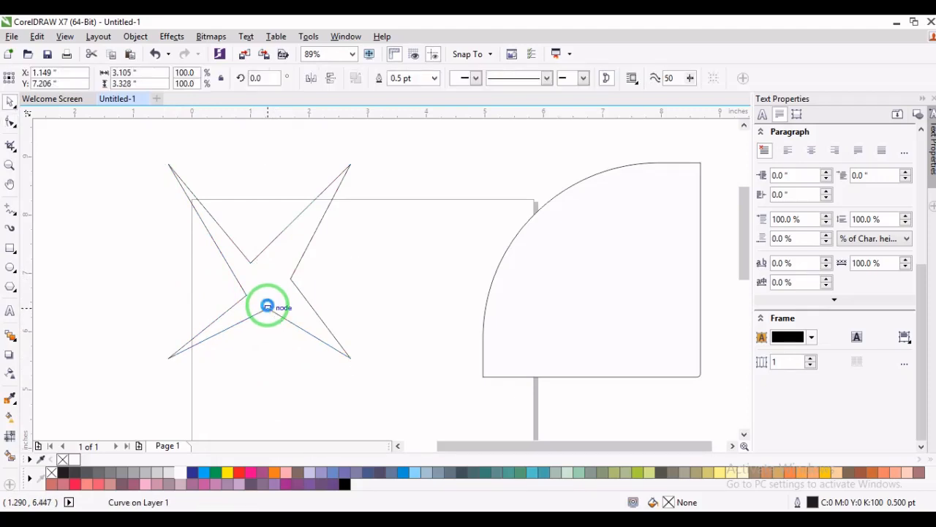
{"action": "key", "text": "Delete"}
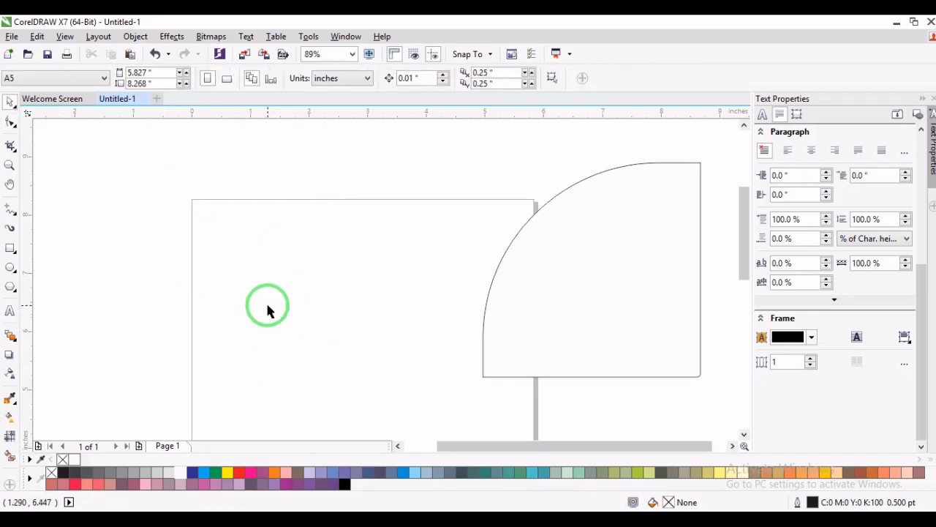
{"action": "left_click", "coordinate": [10, 249]}
{"action": "left_click_drag", "start_coordinate": [242, 178], "coordinate": [290, 339]}
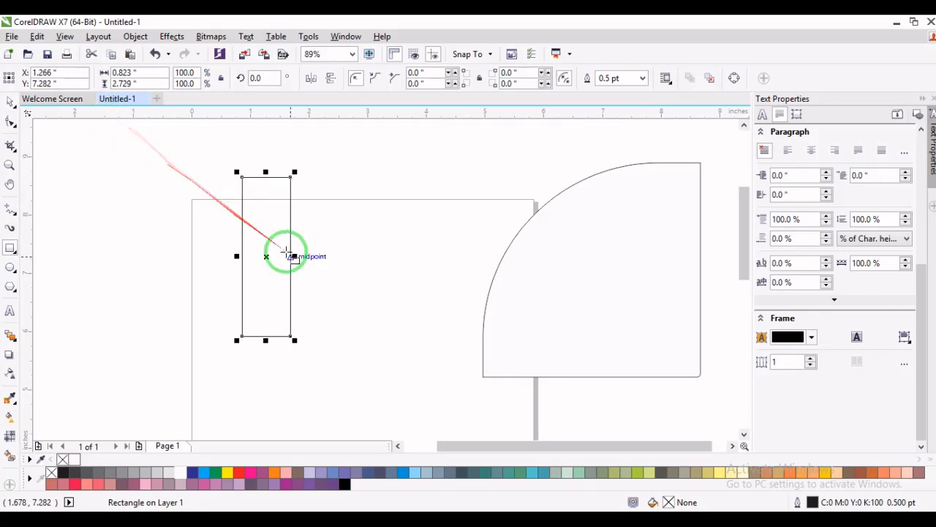
{"action": "left_click_drag", "start_coordinate": [292, 256], "coordinate": [262, 255]}
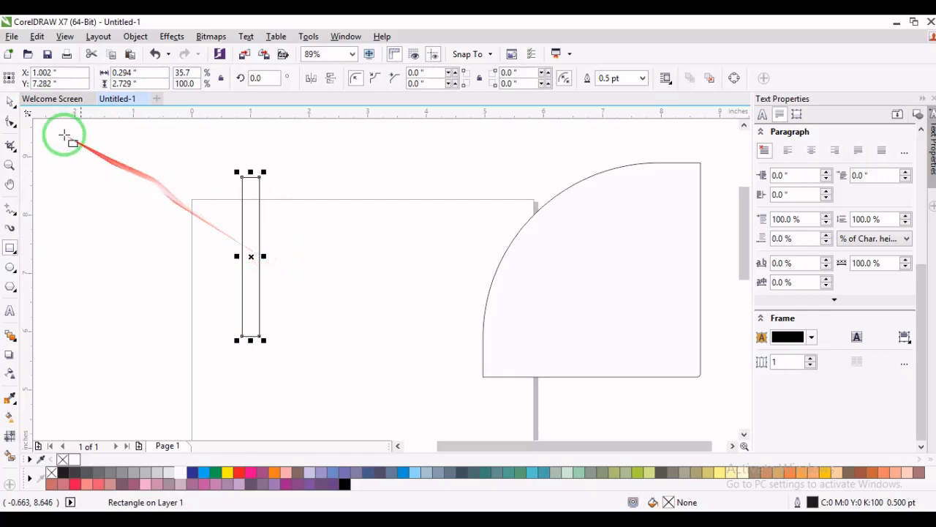
- Convert the narrow rectangle to curves and delete its top-right node to leave a narrow triangle
{"action": "left_click", "coordinate": [10, 103]}
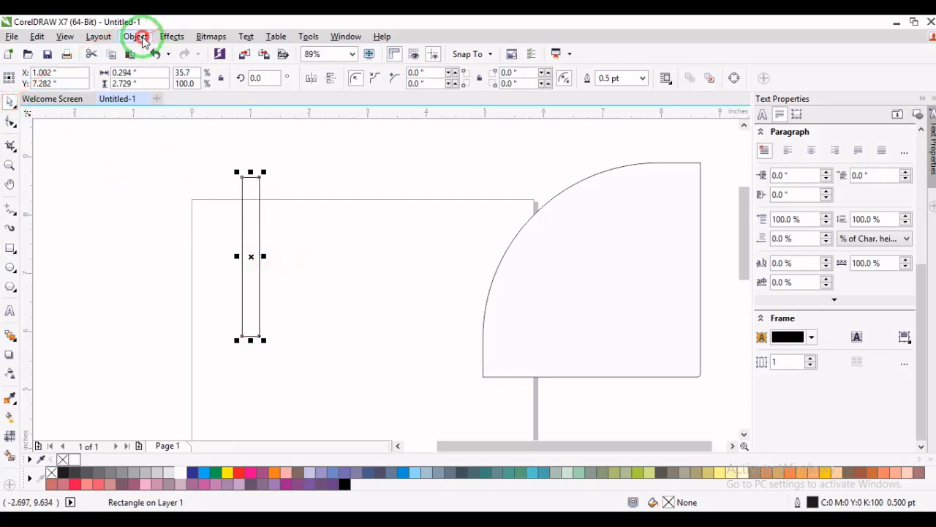
{"action": "left_click", "coordinate": [135, 36]}
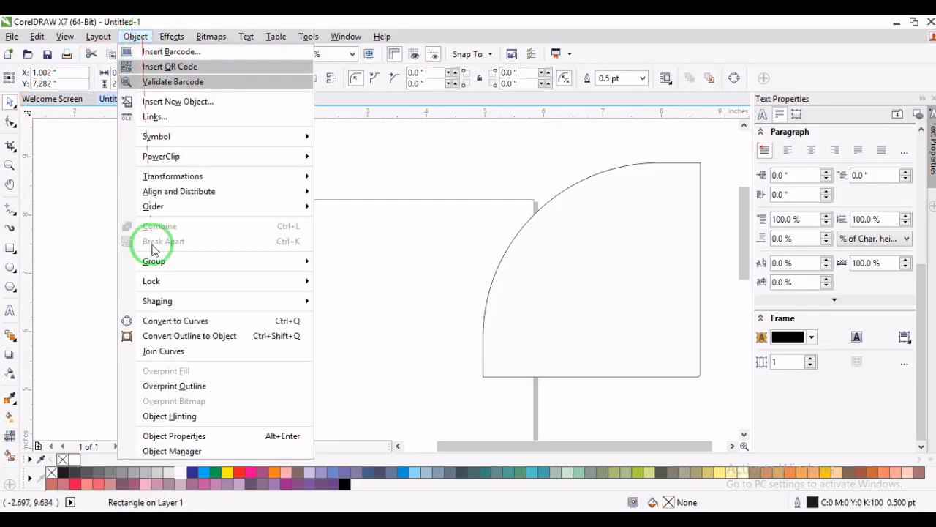
{"action": "left_click", "coordinate": [277, 324]}
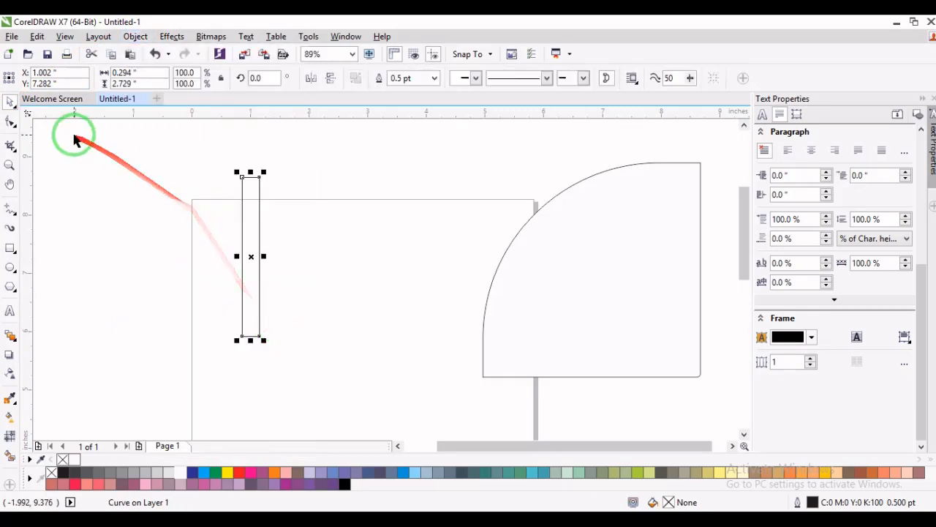
{"action": "left_click", "coordinate": [11, 123]}
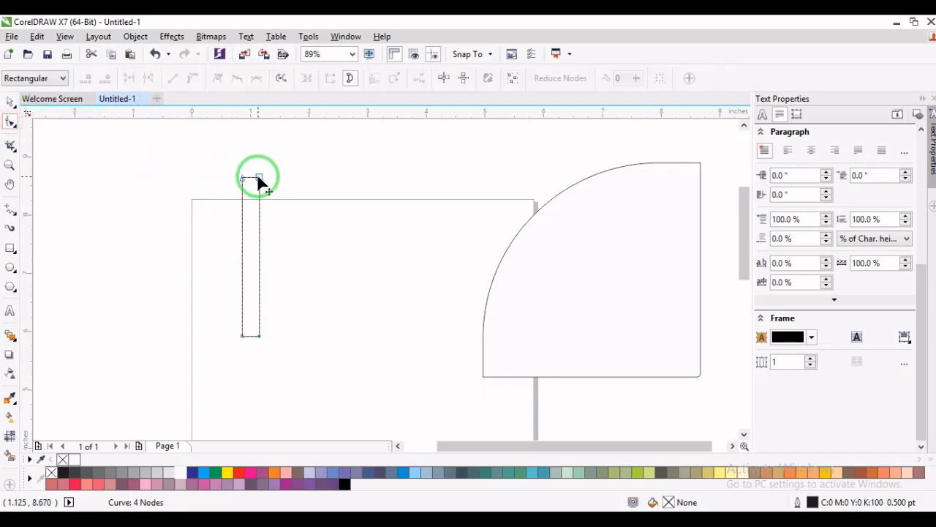
{"action": "double_click", "coordinate": [258, 176]}
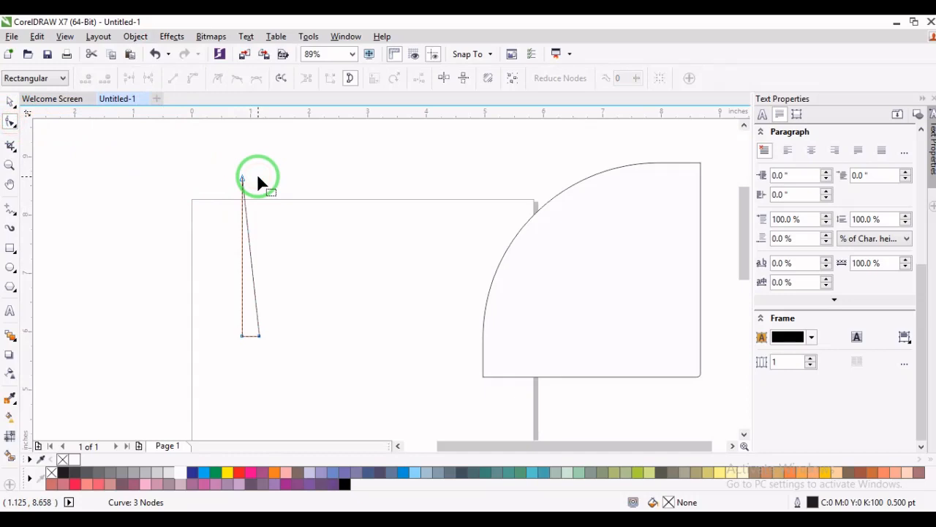
- Convert the triangle's two long sides to curves and bow them outward into a teardrop outline
{"action": "right_click", "coordinate": [251, 265]}
{"action": "left_click", "coordinate": [318, 328]}
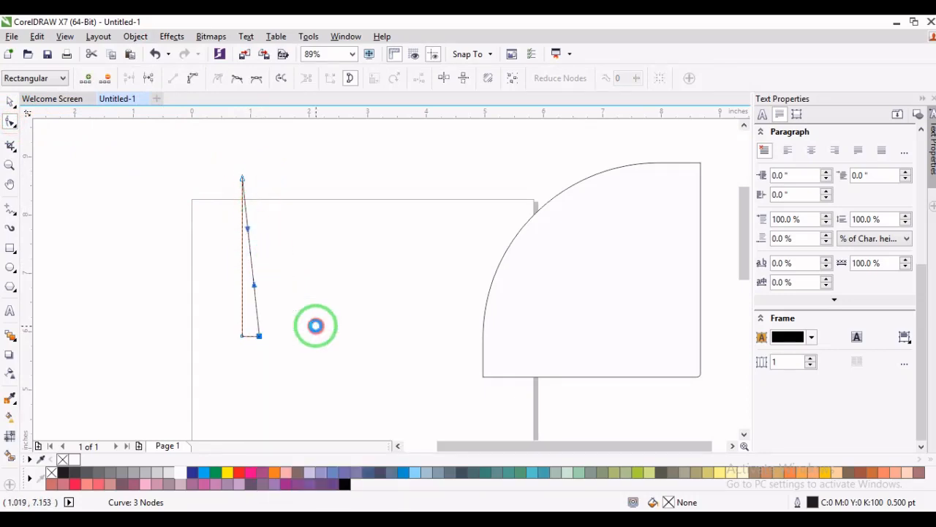
{"action": "mouse_move", "coordinate": [251, 268]}
{"action": "left_mouse_down"}
{"action": "mouse_move", "coordinate": [293, 287]}
{"action": "mouse_move", "coordinate": [293, 303]}
{"action": "mouse_move", "coordinate": [242, 265]}
{"action": "mouse_move", "coordinate": [242, 278]}
{"action": "left_mouse_up"}
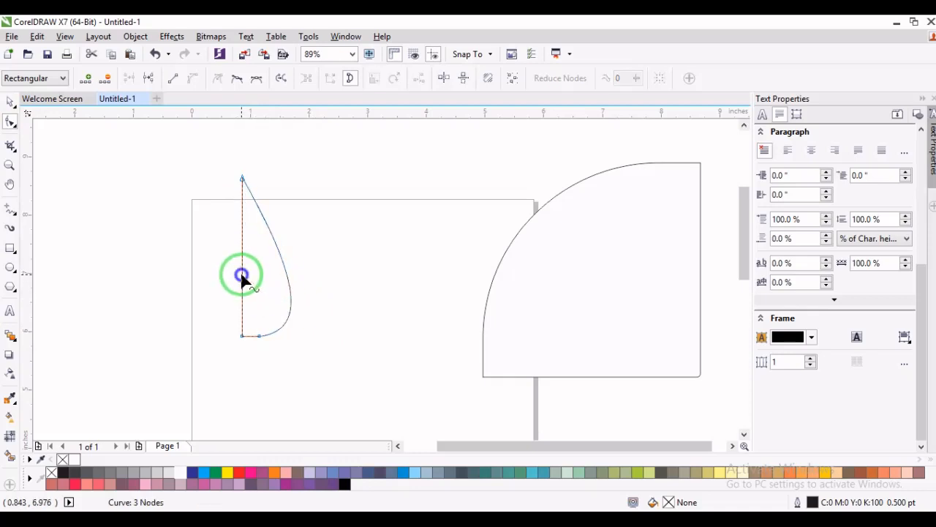
{"action": "right_click", "coordinate": [242, 278]}
{"action": "left_click", "coordinate": [275, 92]}
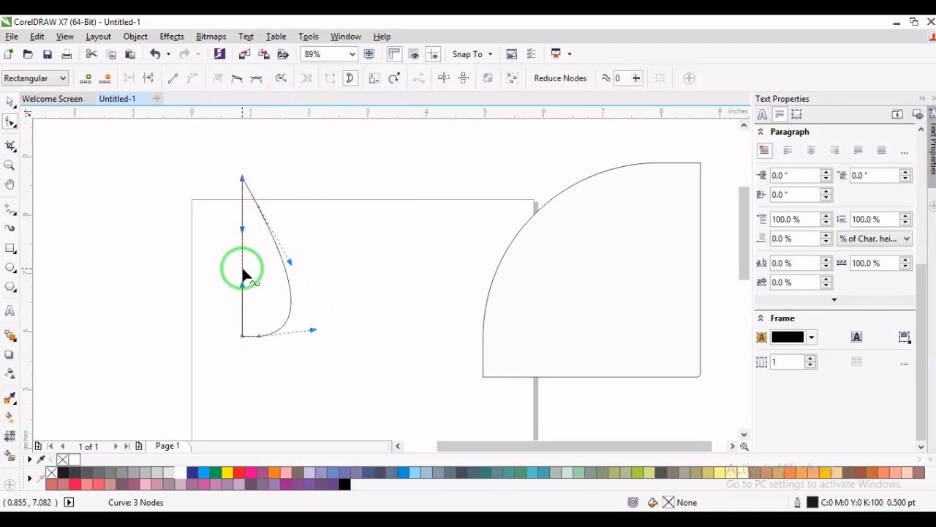
{"action": "left_click_drag", "start_coordinate": [242, 269], "coordinate": [226, 303]}
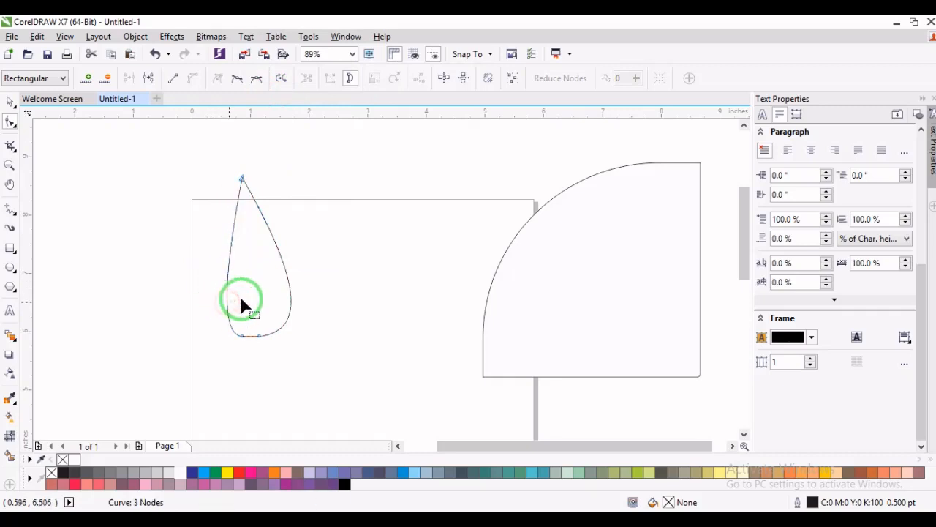
- Shift the teardrop's tip slightly right and adjust its curve handles to even out both sides, about 1.14 by 2.71 inches overall
{"action": "left_click_drag", "start_coordinate": [291, 294], "coordinate": [289, 301]}
{"action": "left_click_drag", "start_coordinate": [244, 179], "coordinate": [256, 179]}
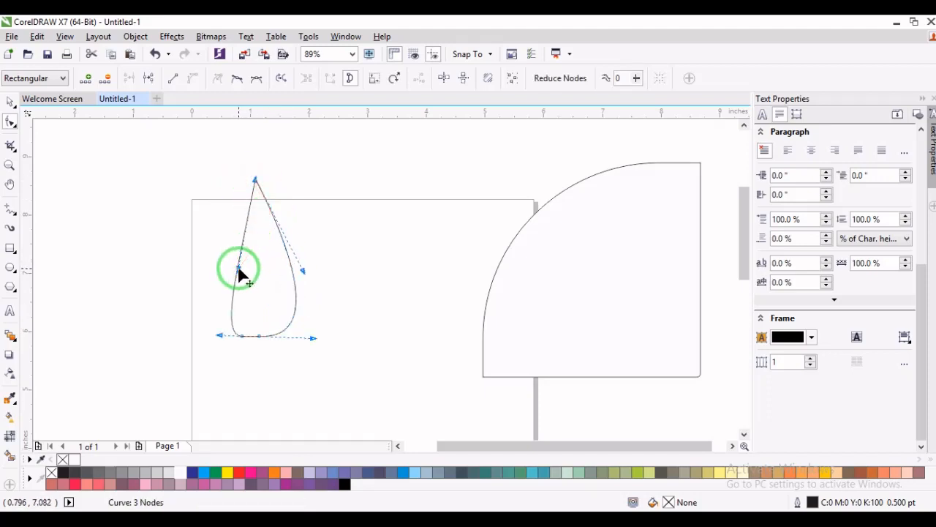
{"action": "left_click_drag", "start_coordinate": [240, 273], "coordinate": [224, 264]}
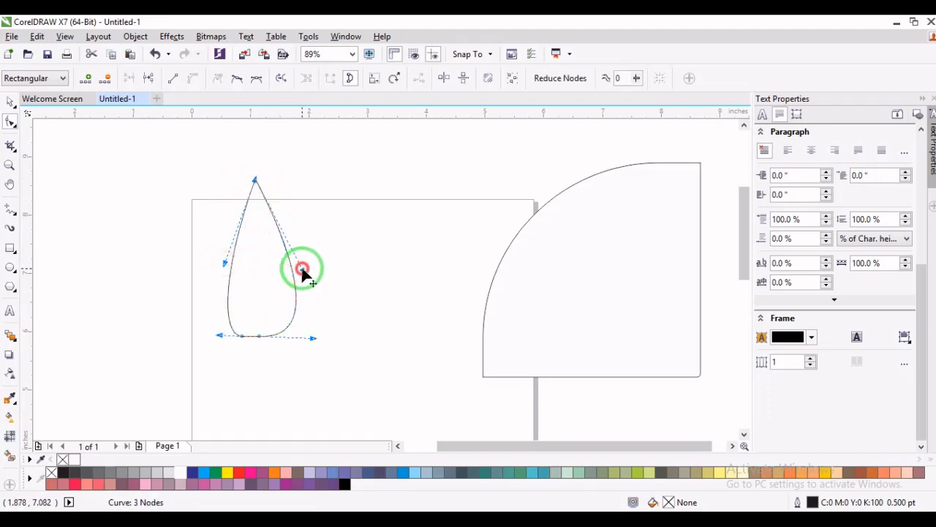
{"action": "left_click_drag", "start_coordinate": [302, 270], "coordinate": [299, 277]}
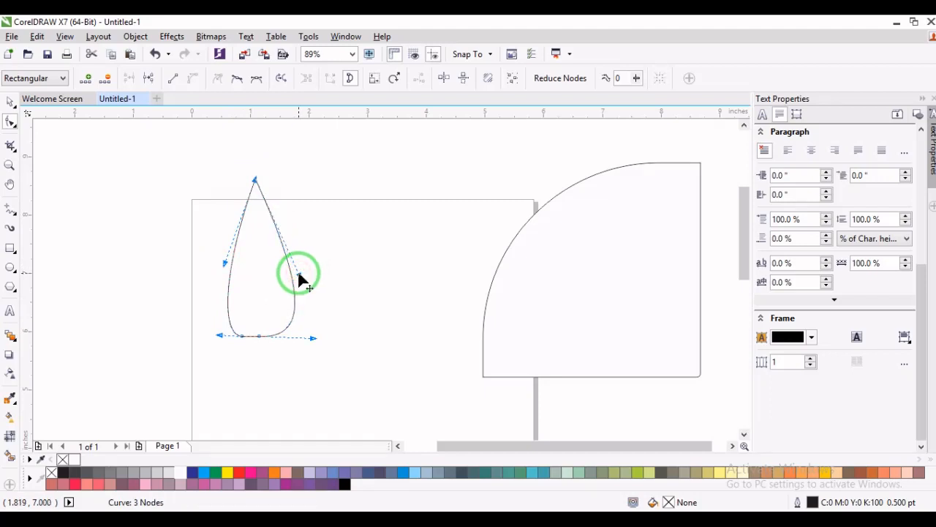
{"action": "key", "text": "space"}
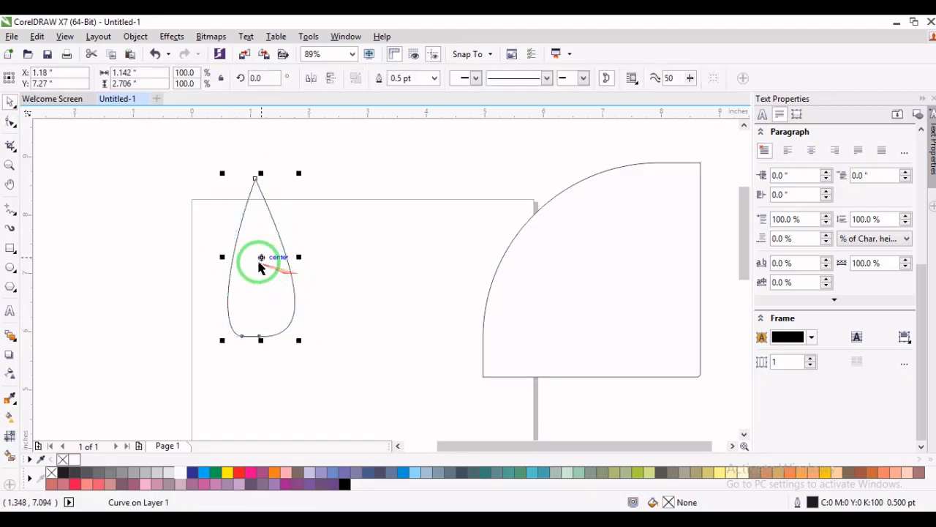
- Move the teardrop beside the large quarter-rounded shape and set its outline width to 2.0 pt
{"action": "left_click_drag", "start_coordinate": [257, 257], "coordinate": [439, 224]}
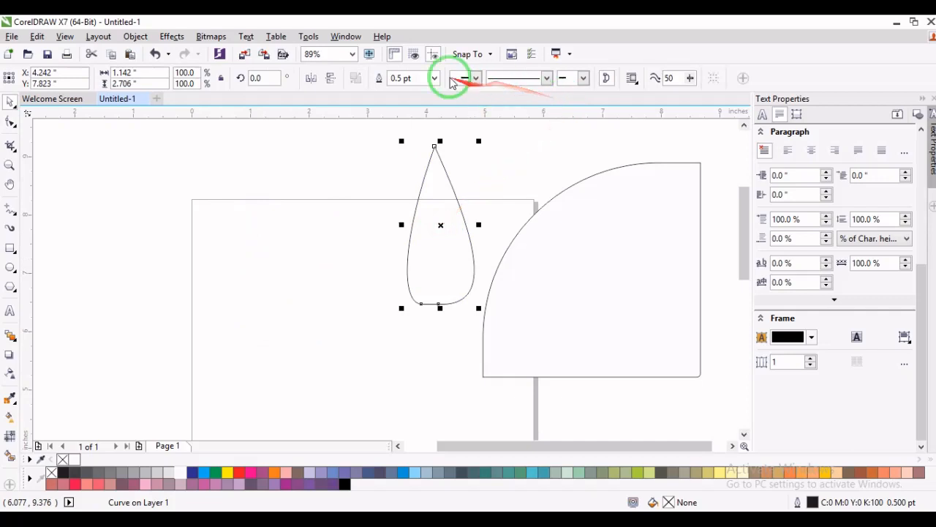
{"action": "left_click", "coordinate": [433, 78]}
{"action": "left_click", "coordinate": [413, 153]}
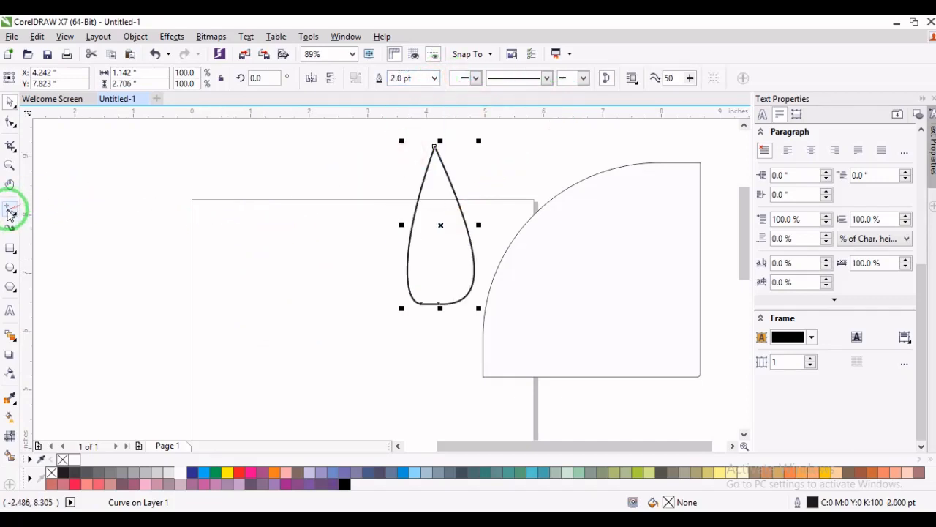
- Draw a vertical straight line about 1.74 inches long near the page's upper-left corner with a 2.0 pt outline
{"action": "left_click", "coordinate": [9, 209]}
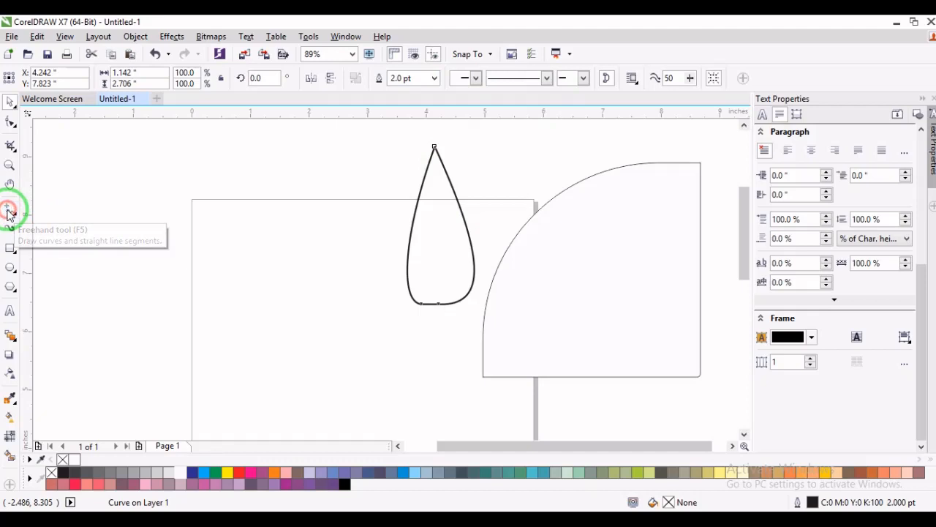
{"action": "left_click", "coordinate": [236, 164]}
{"action": "left_click", "coordinate": [236, 265]}
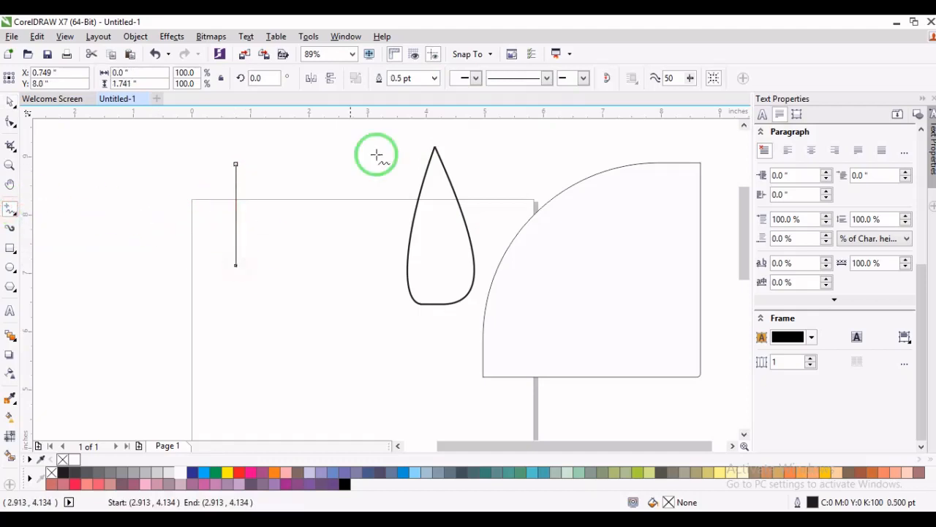
{"action": "left_click", "coordinate": [434, 77]}
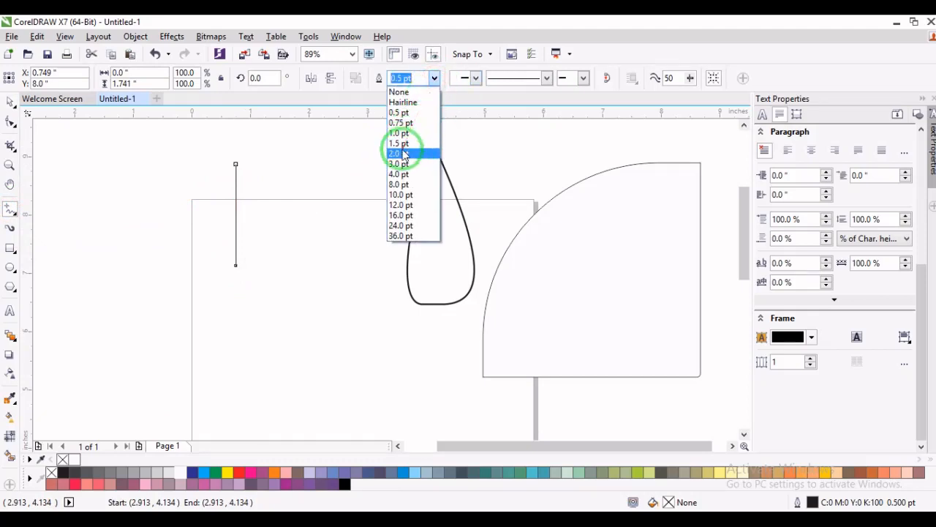
{"action": "left_click", "coordinate": [401, 153]}
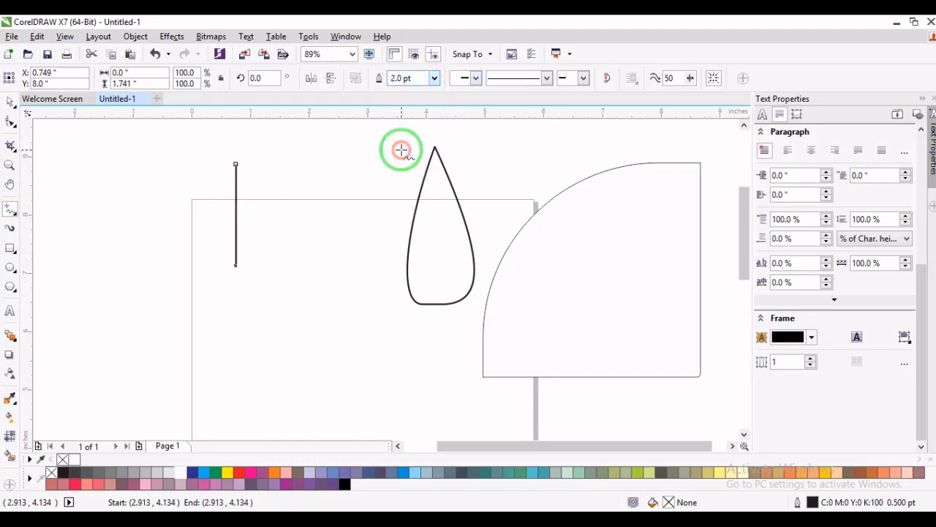
- Convert the line to a curve, bow it to the right, and shift its upper node left, about 0.69 by 1.76 inches overall
{"action": "left_click", "coordinate": [10, 122]}
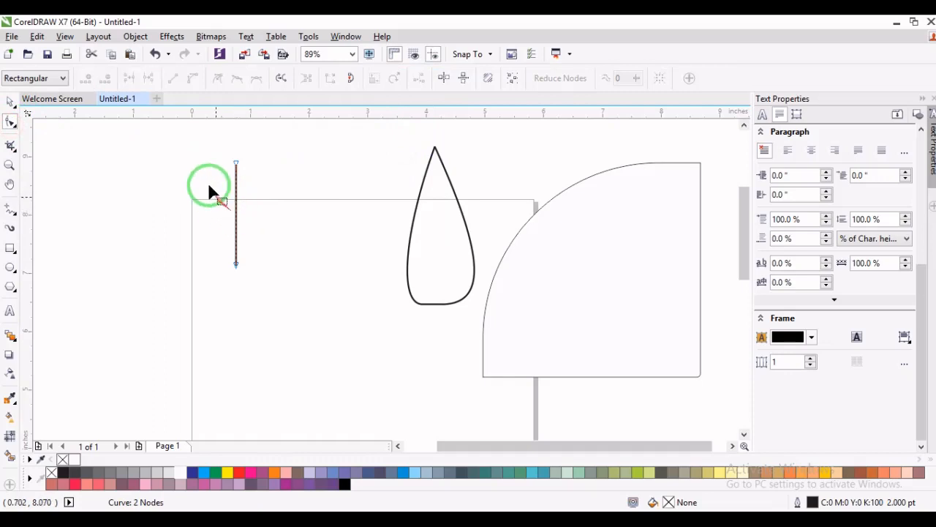
{"action": "left_click_drag", "start_coordinate": [212, 143], "coordinate": [282, 296]}
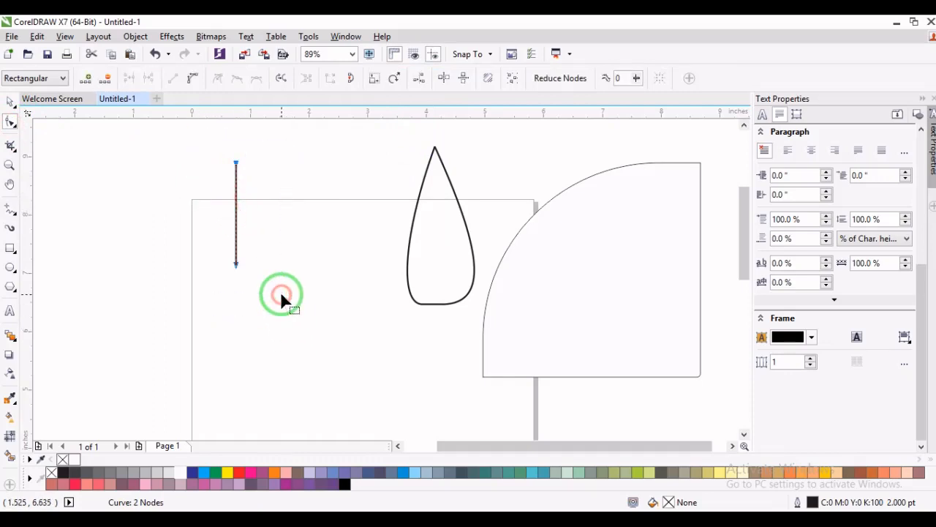
{"action": "left_click", "coordinate": [194, 82]}
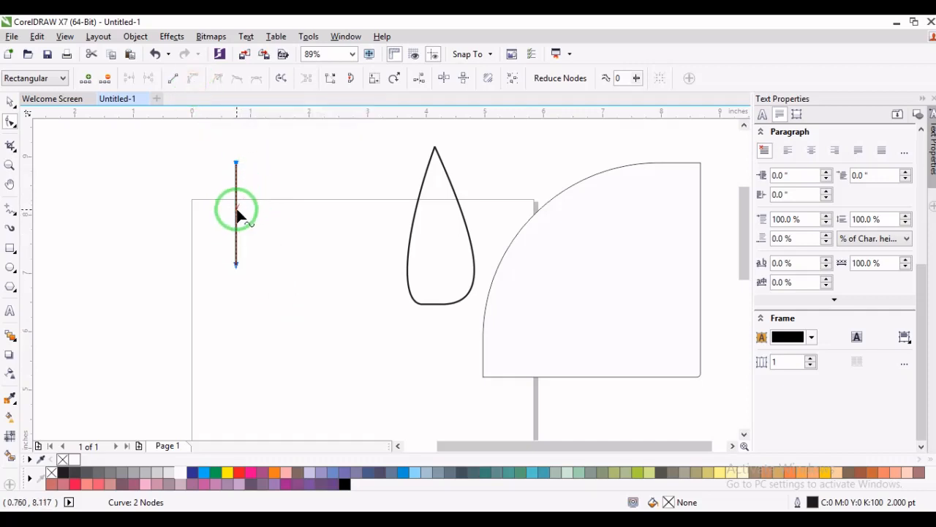
{"action": "left_click_drag", "start_coordinate": [236, 215], "coordinate": [265, 256]}
{"action": "left_click_drag", "start_coordinate": [257, 218], "coordinate": [266, 240]}
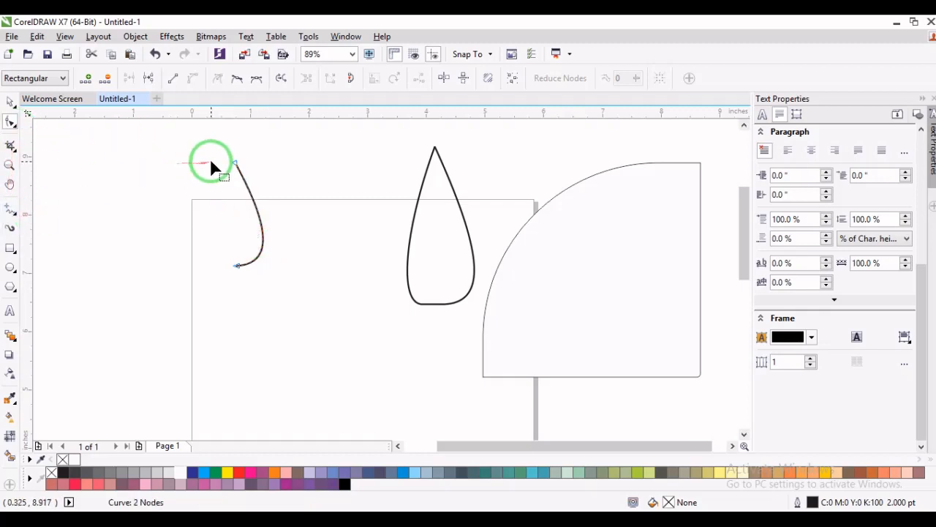
{"action": "left_click_drag", "start_coordinate": [235, 163], "coordinate": [219, 161]}
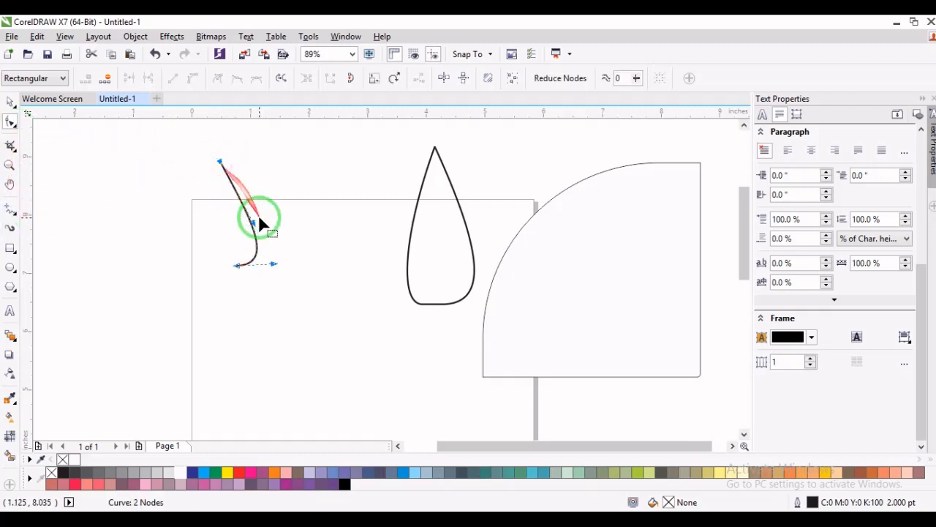
{"action": "left_click_drag", "start_coordinate": [253, 222], "coordinate": [269, 212]}
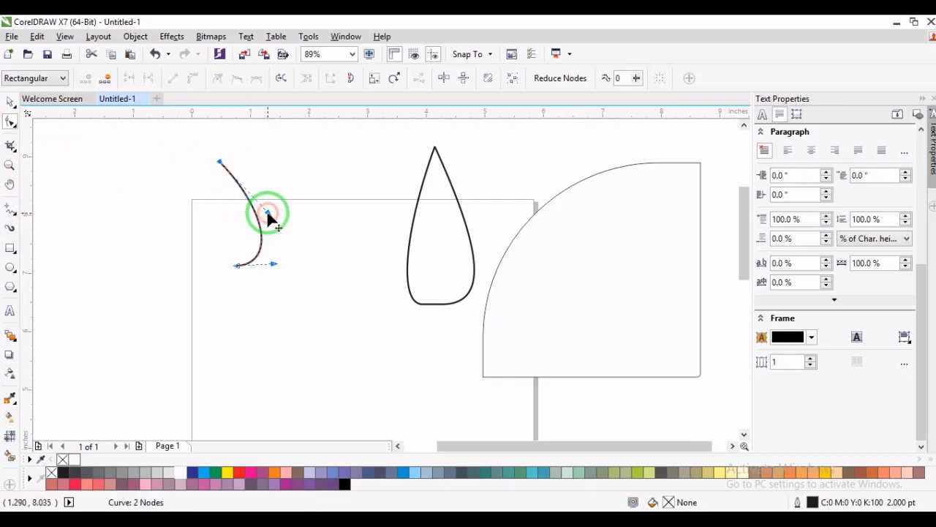
- Close the curve with straight segments from its lower end through a small inward notch back to the tip, and move the shape slightly right
{"action": "left_click", "coordinate": [11, 208]}
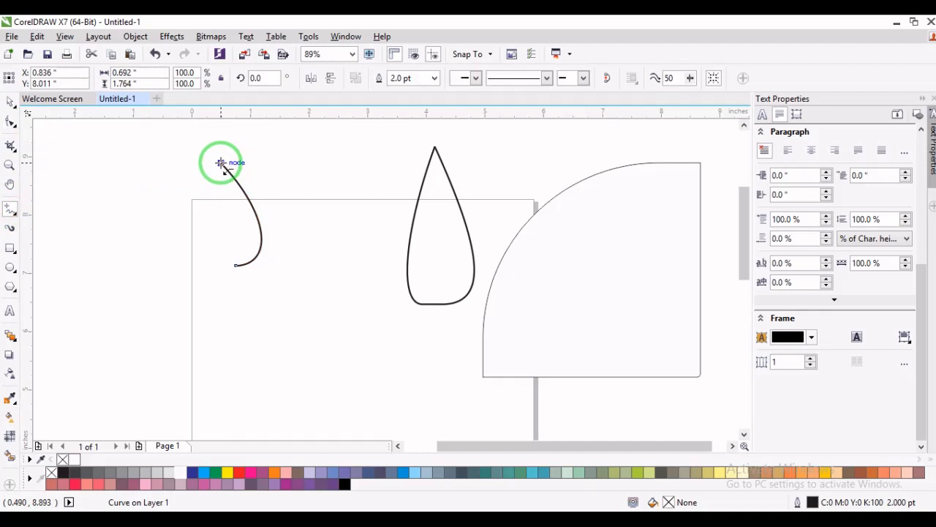
{"action": "left_click_drag", "start_coordinate": [219, 163], "coordinate": [235, 263]}
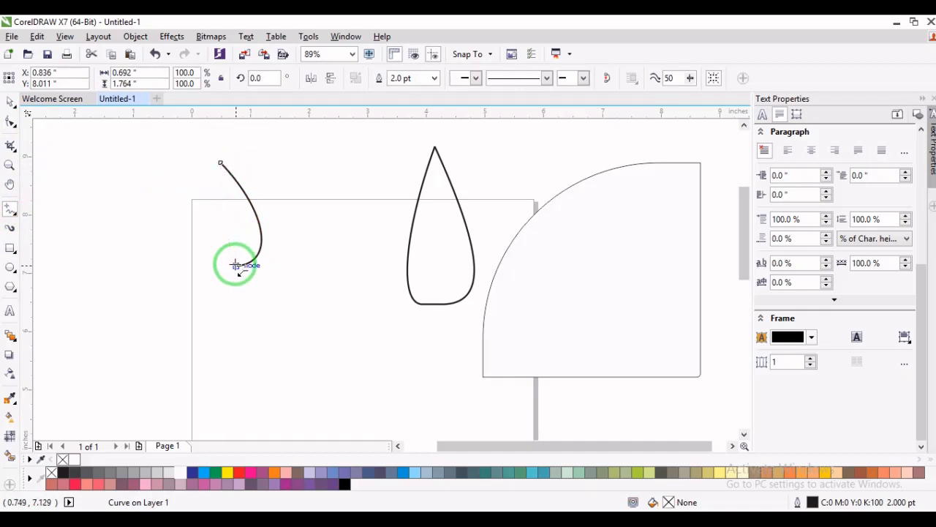
{"action": "left_click", "coordinate": [236, 264]}
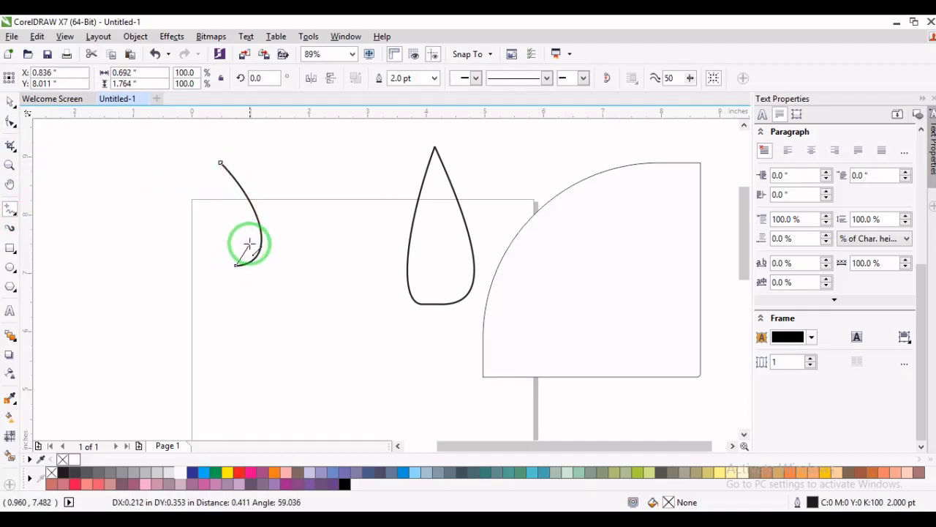
{"action": "left_click", "coordinate": [250, 244]}
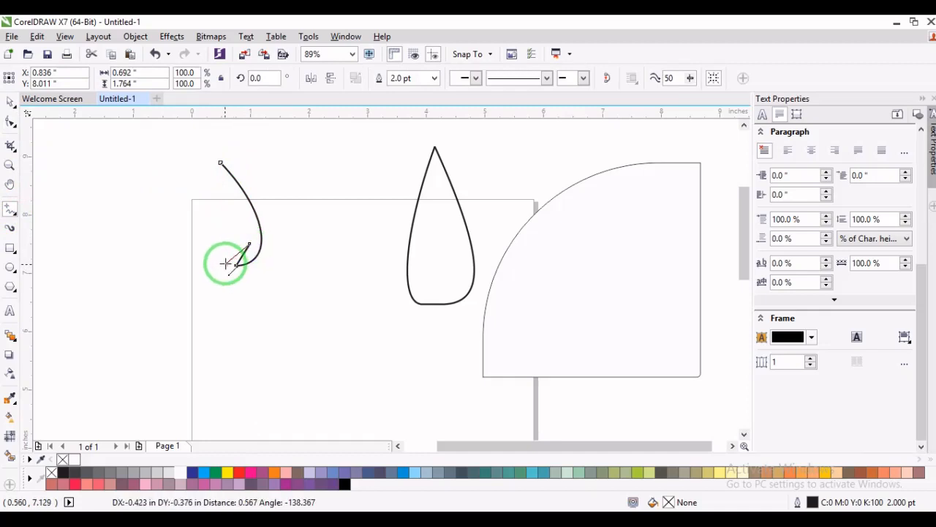
{"action": "left_click", "coordinate": [229, 262]}
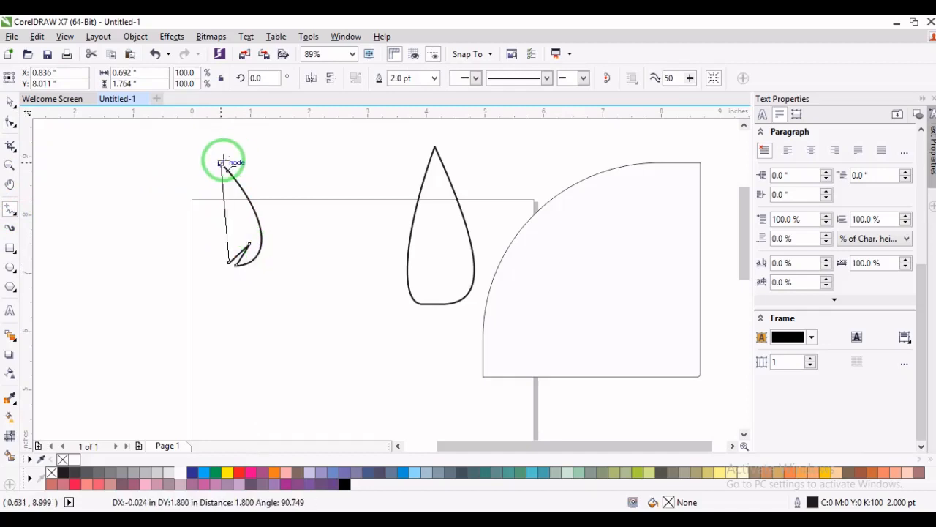
{"action": "left_click", "coordinate": [221, 162]}
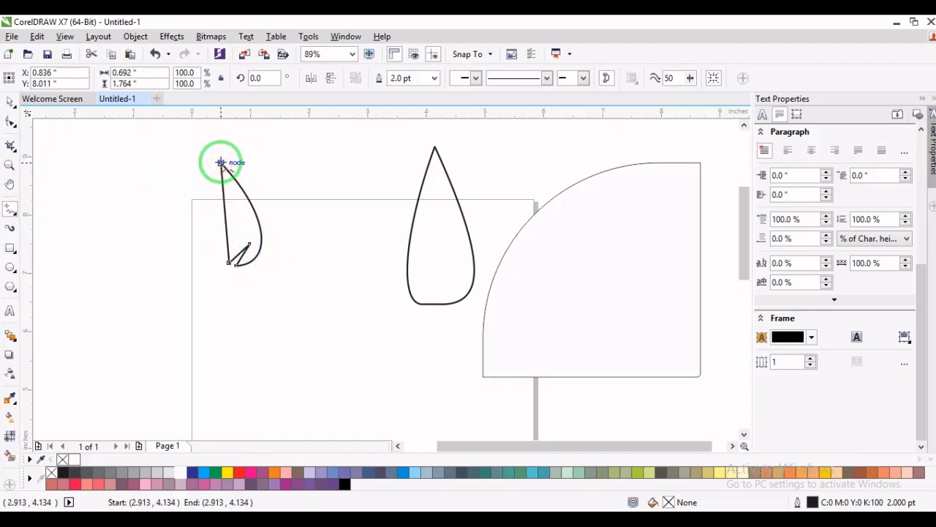
{"action": "left_click", "coordinate": [9, 101]}
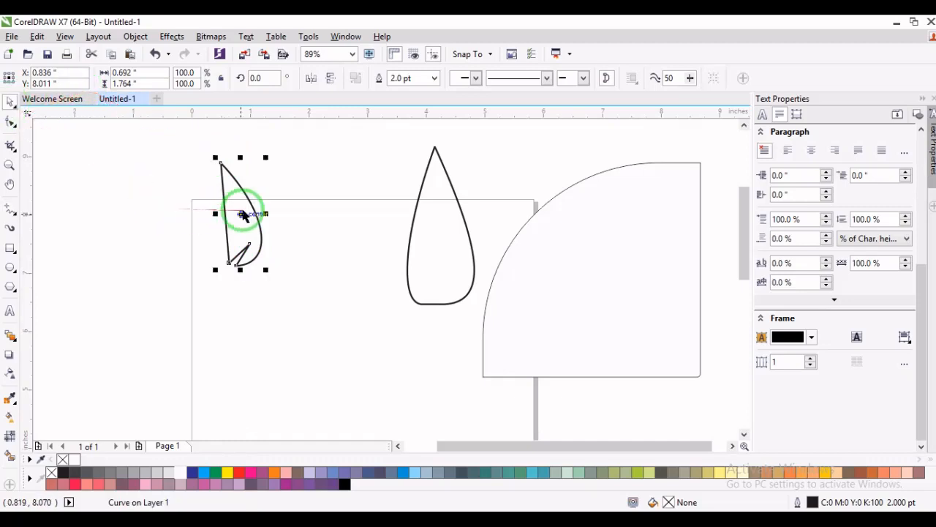
{"action": "mouse_move", "coordinate": [241, 214]}
{"action": "left_mouse_down"}
{"action": "mouse_move", "coordinate": [291, 210]}
{"action": "mouse_move", "coordinate": [258, 216]}
{"action": "left_mouse_up"}
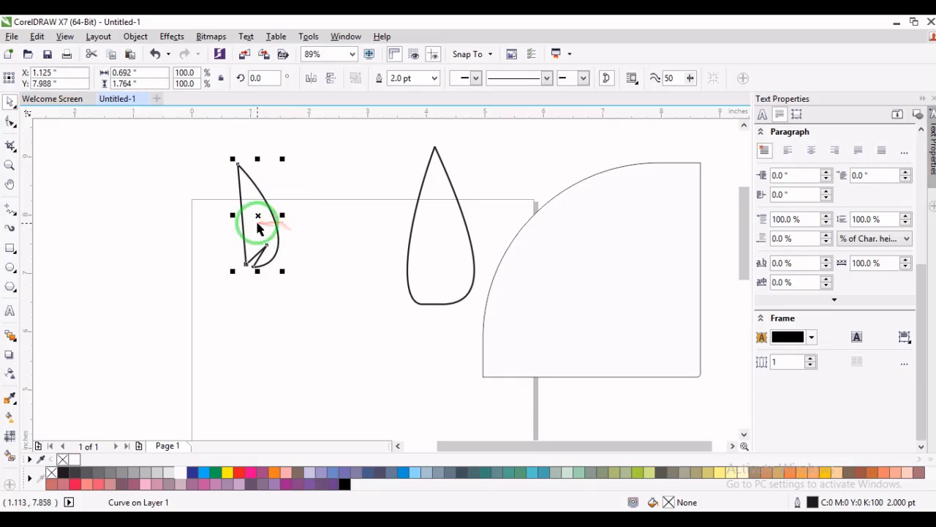
- Shift the notch's inner node up and slightly right to deepen the notch
{"action": "left_click", "coordinate": [9, 164]}
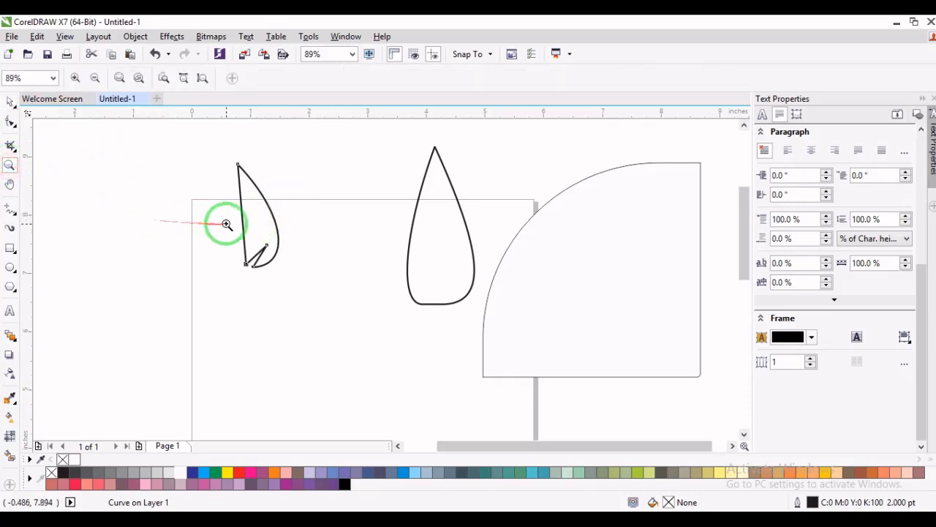
{"action": "left_click_drag", "start_coordinate": [226, 217], "coordinate": [307, 282]}
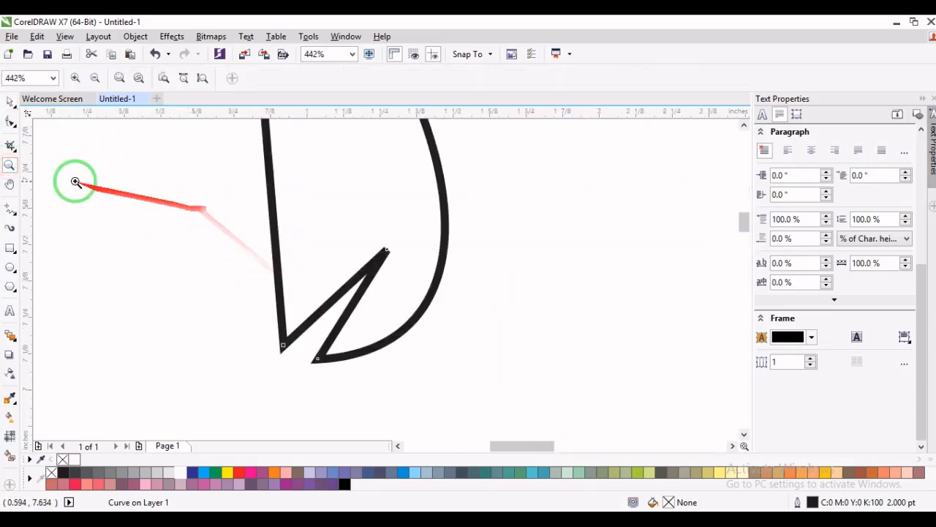
{"action": "left_click", "coordinate": [11, 121]}
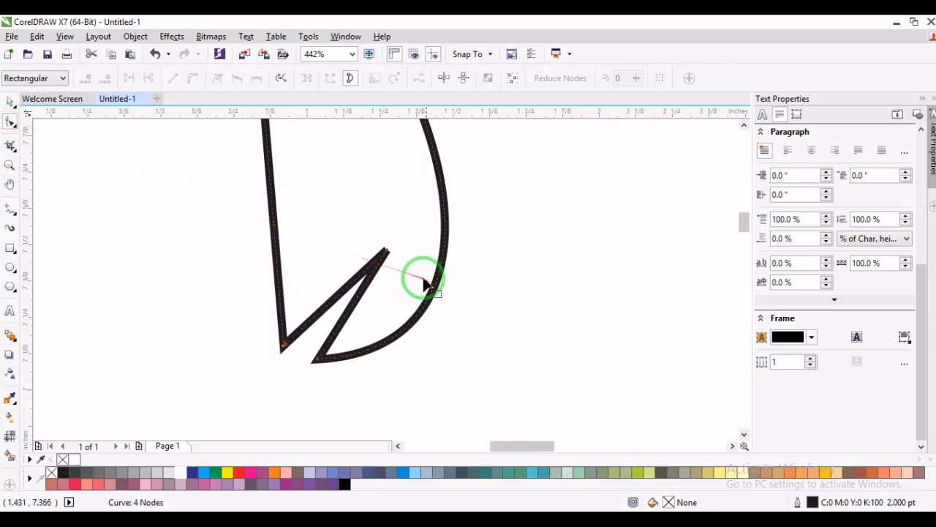
{"action": "left_click_drag", "start_coordinate": [385, 253], "coordinate": [403, 217]}
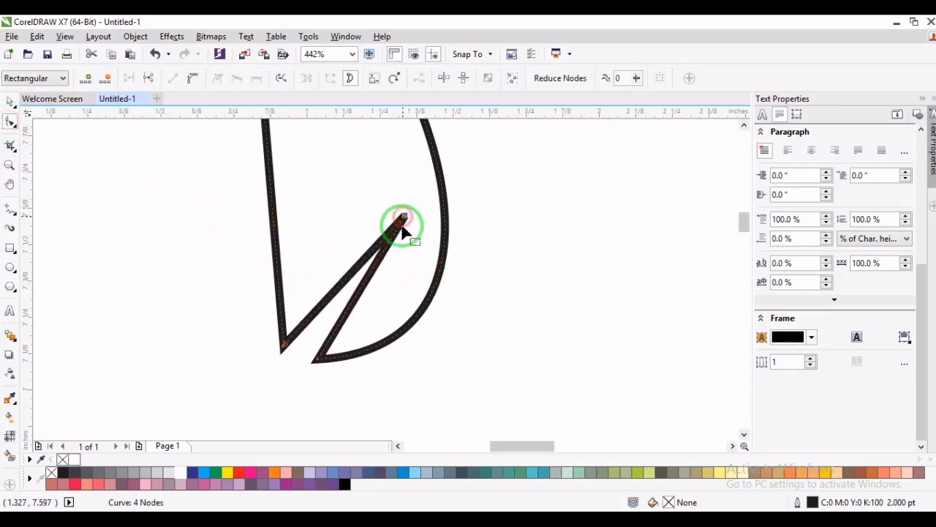
- Convert both straight sides of the notch to curves and bend them toward the lower right
{"action": "left_click", "coordinate": [364, 285]}
{"action": "right_click", "coordinate": [366, 285]}
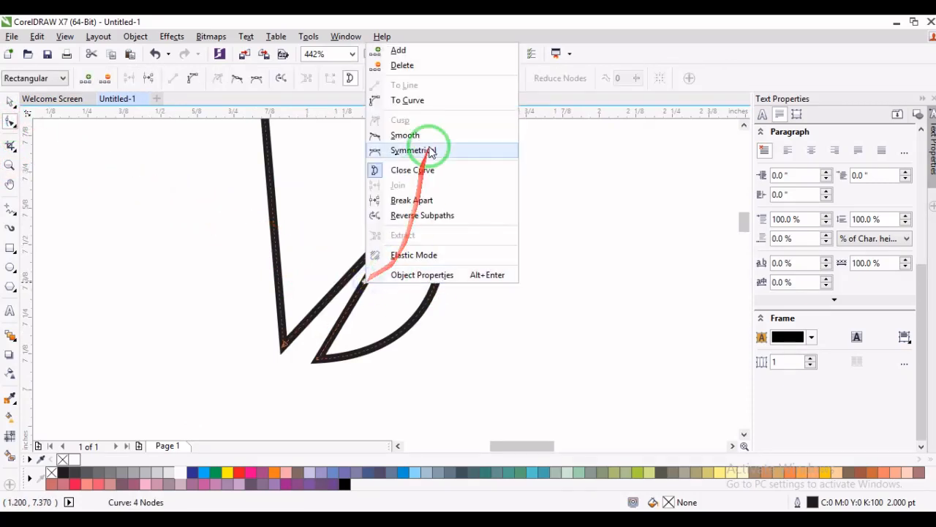
{"action": "left_click", "coordinate": [417, 100]}
{"action": "mouse_move", "coordinate": [366, 286]}
{"action": "left_mouse_down"}
{"action": "mouse_move", "coordinate": [387, 296]}
{"action": "mouse_move", "coordinate": [366, 289]}
{"action": "left_mouse_up"}
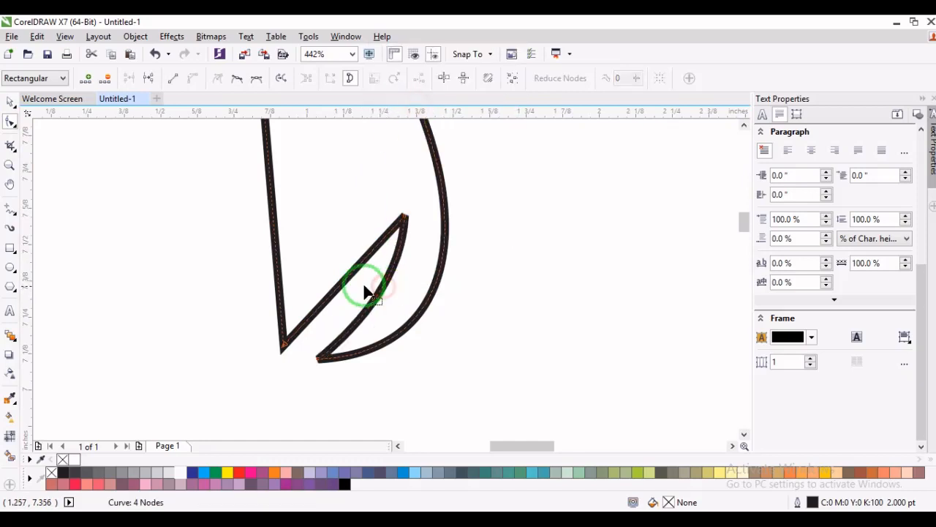
{"action": "right_click", "coordinate": [350, 278]}
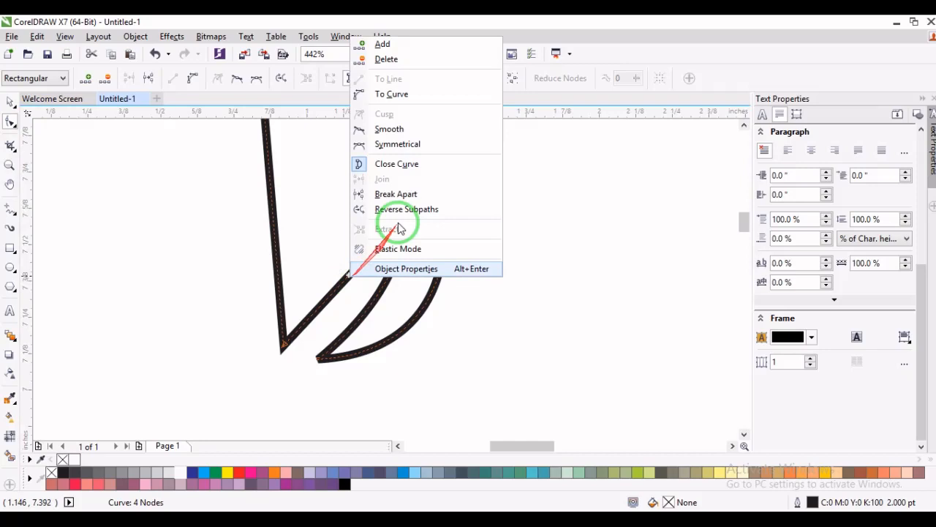
{"action": "left_click", "coordinate": [399, 97]}
{"action": "left_click_drag", "start_coordinate": [347, 280], "coordinate": [358, 284]}
- Convert the shape's long straight left side to a curve and bow it outward to form a rounded droplet
{"action": "left_click", "coordinate": [10, 165]}
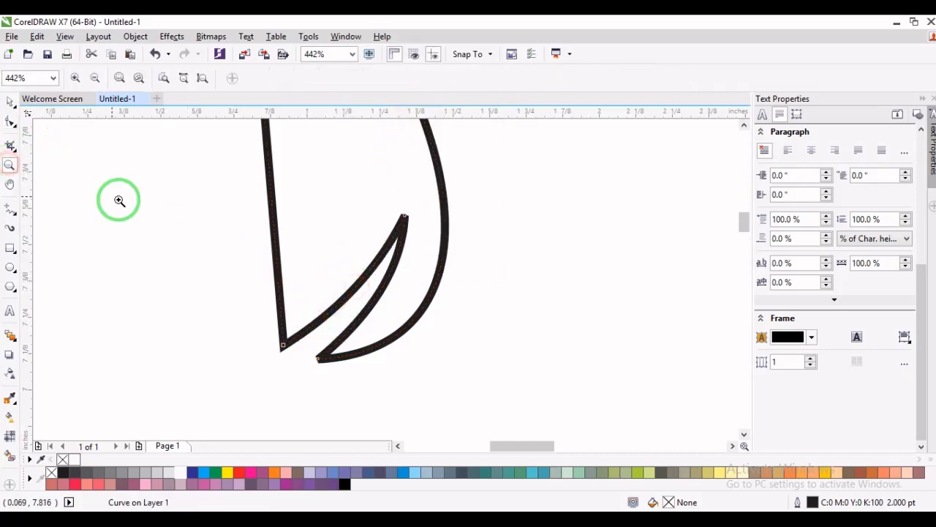
{"action": "right_click", "coordinate": [120, 201]}
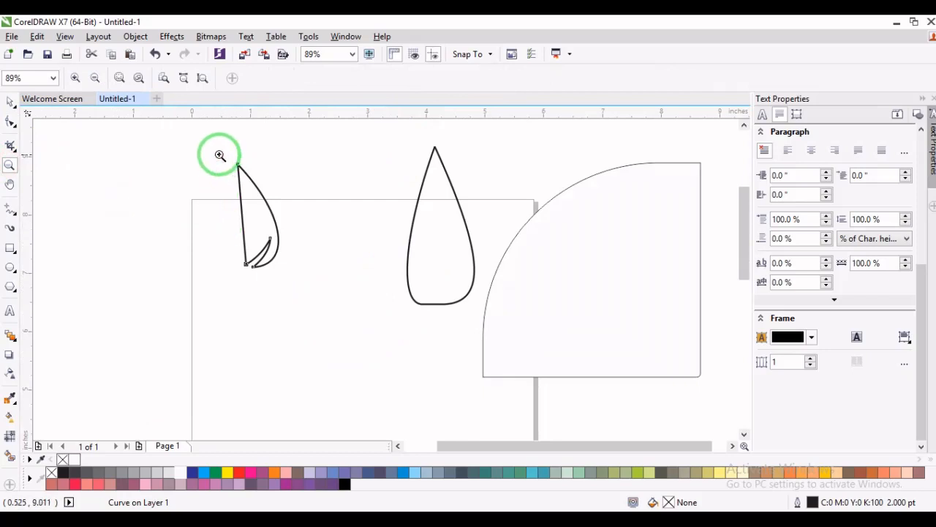
{"action": "left_click_drag", "start_coordinate": [221, 153], "coordinate": [305, 282]}
{"action": "left_click", "coordinate": [11, 121]}
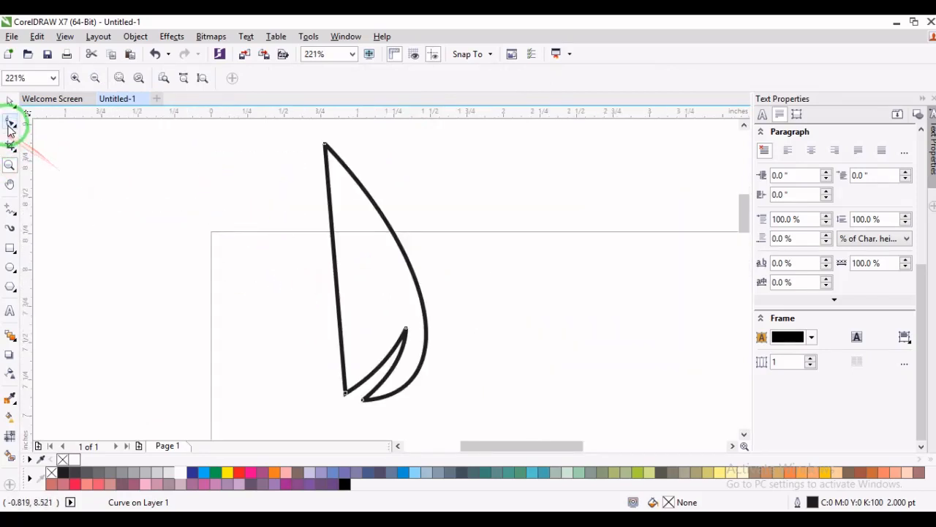
{"action": "left_click", "coordinate": [325, 142]}
{"action": "left_click", "coordinate": [326, 151]}
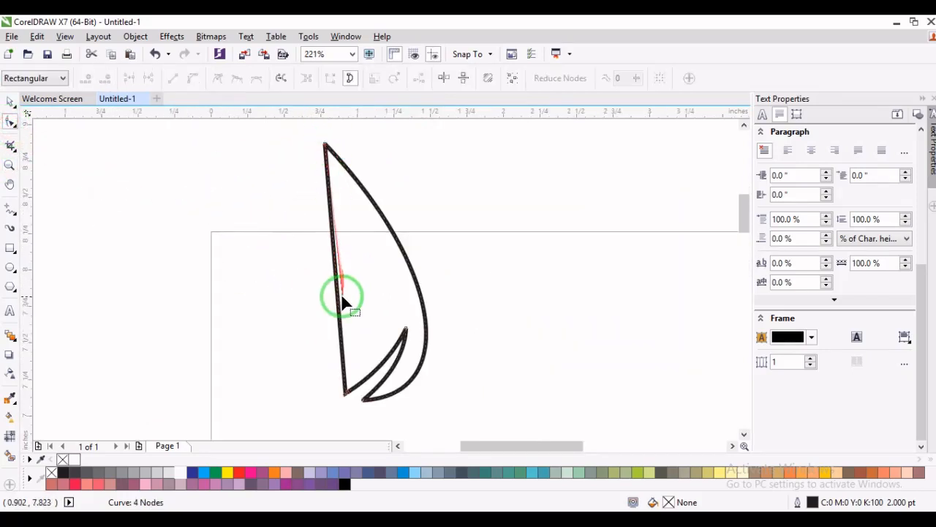
{"action": "left_click_drag", "start_coordinate": [338, 293], "coordinate": [316, 192]}
{"action": "left_click_drag", "start_coordinate": [305, 125], "coordinate": [357, 408]}
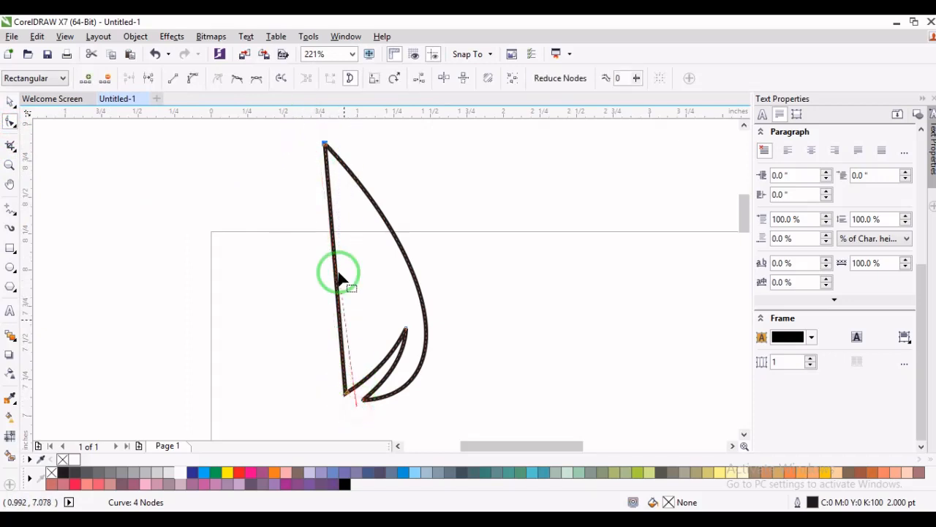
{"action": "left_click", "coordinate": [195, 79]}
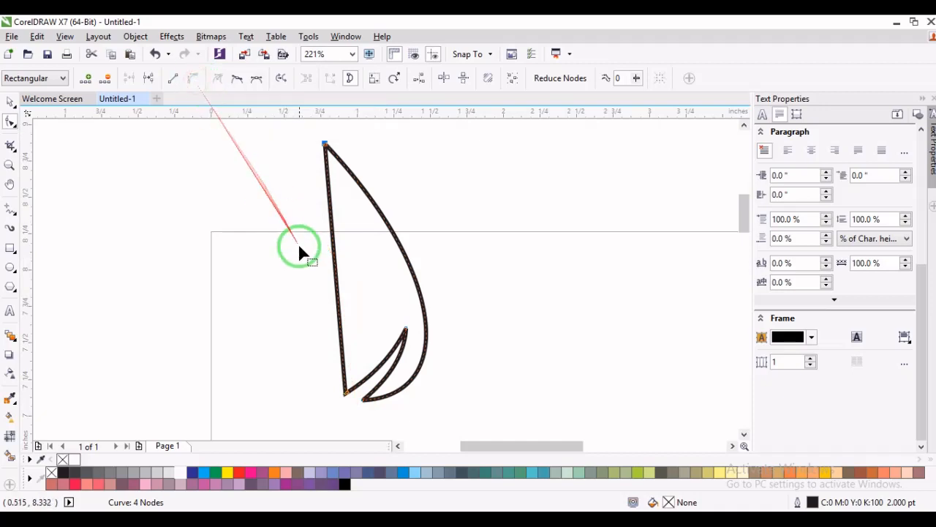
{"action": "left_click", "coordinate": [325, 337]}
{"action": "left_click_drag", "start_coordinate": [340, 335], "coordinate": [329, 338]}
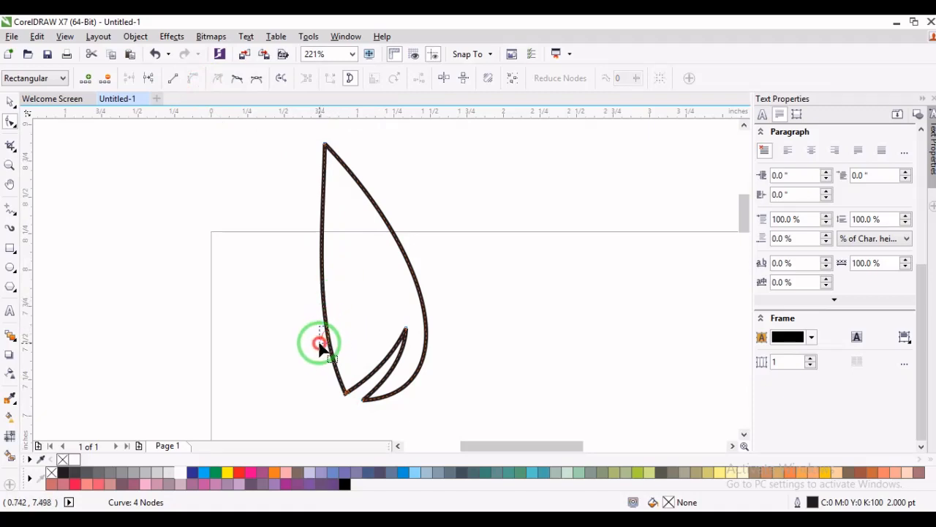
{"action": "left_click_drag", "start_coordinate": [325, 334], "coordinate": [324, 359]}
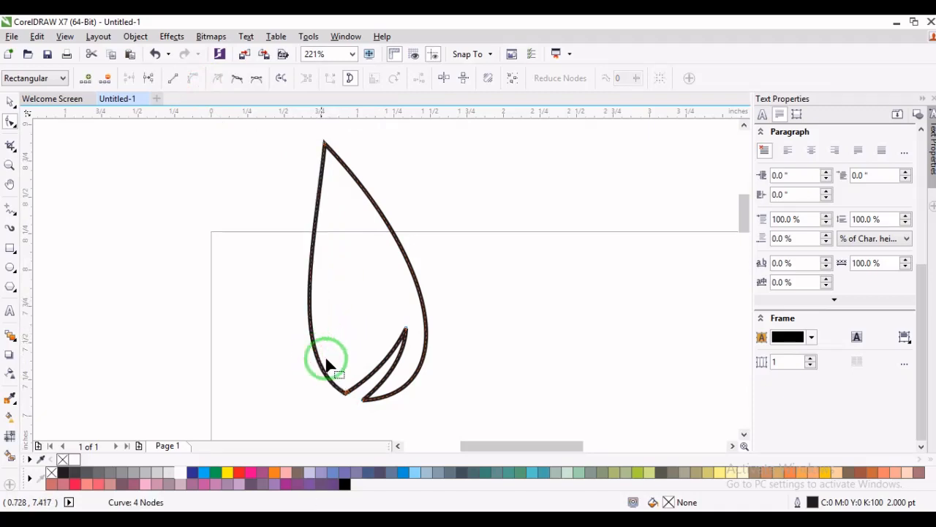
- Move the notch's inner node up and left, and shift the droplet's tip node slightly right
{"action": "left_click", "coordinate": [405, 331]}
{"action": "left_click_drag", "start_coordinate": [407, 334], "coordinate": [395, 320]}
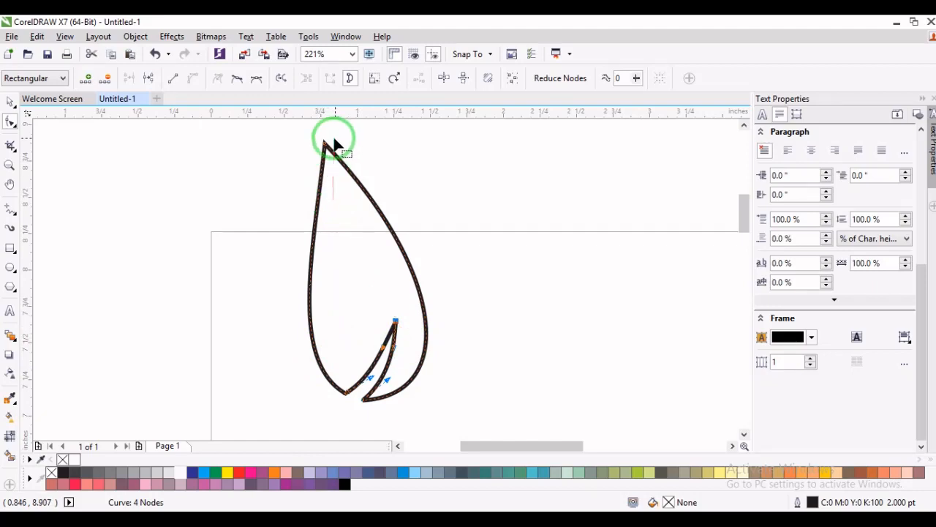
{"action": "left_click_drag", "start_coordinate": [324, 144], "coordinate": [341, 141]}
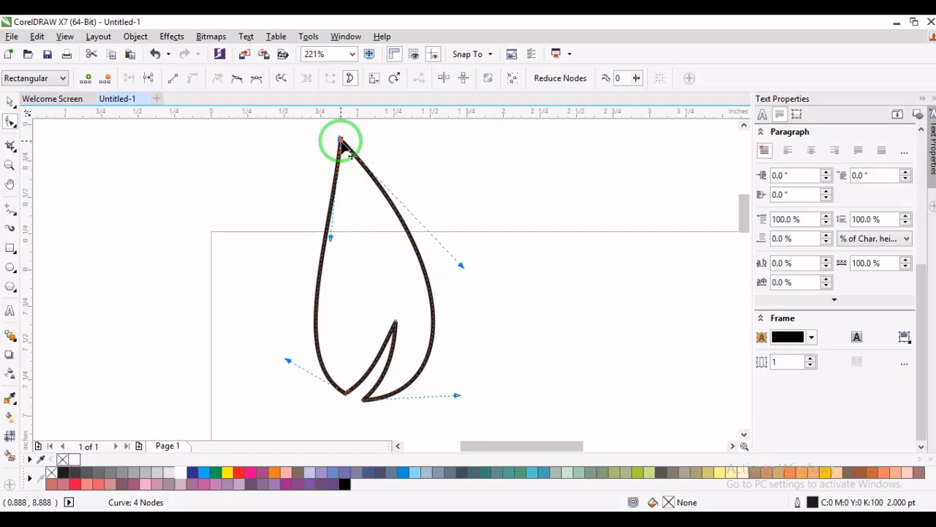
- Fill the notched droplet with red (C:0 M:100 Y:100 K:0) and remove its outline
{"action": "left_click", "coordinate": [9, 101]}
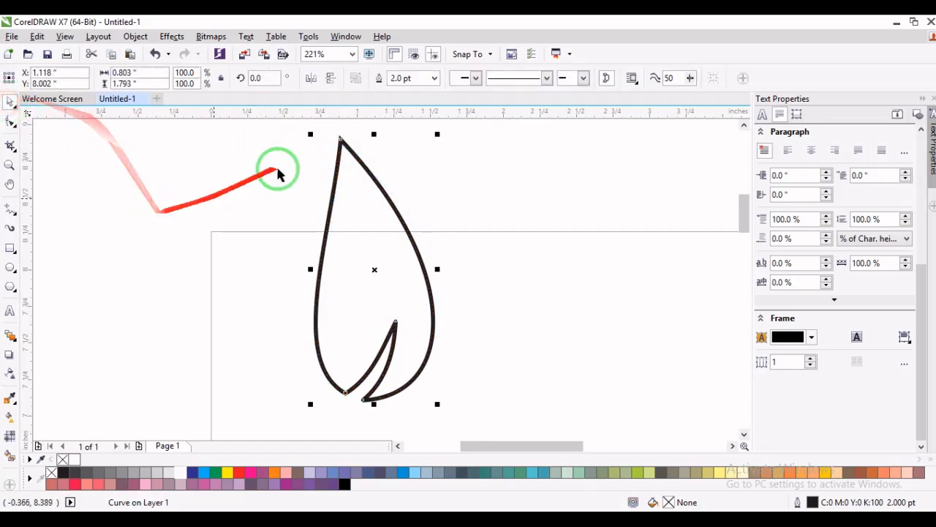
{"action": "left_click", "coordinate": [239, 482]}
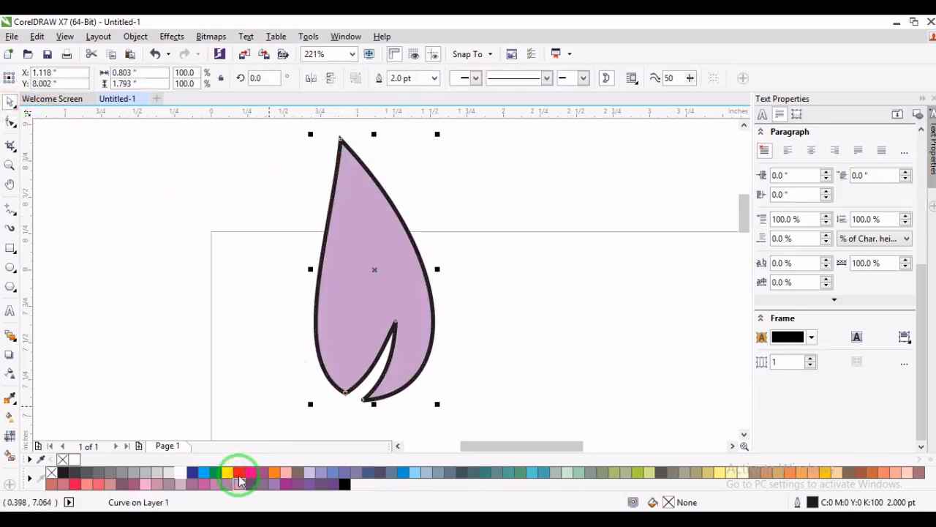
{"action": "left_click", "coordinate": [240, 473]}
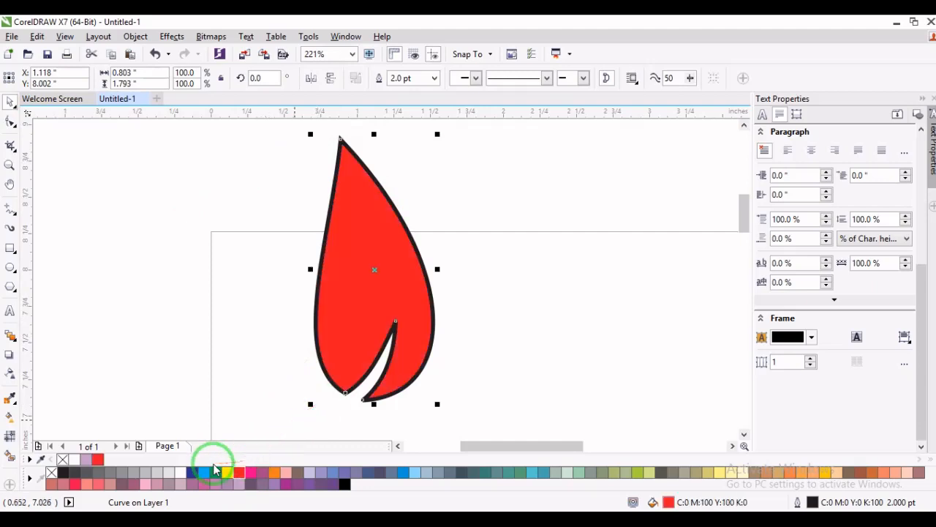
{"action": "right_click", "coordinate": [52, 473]}
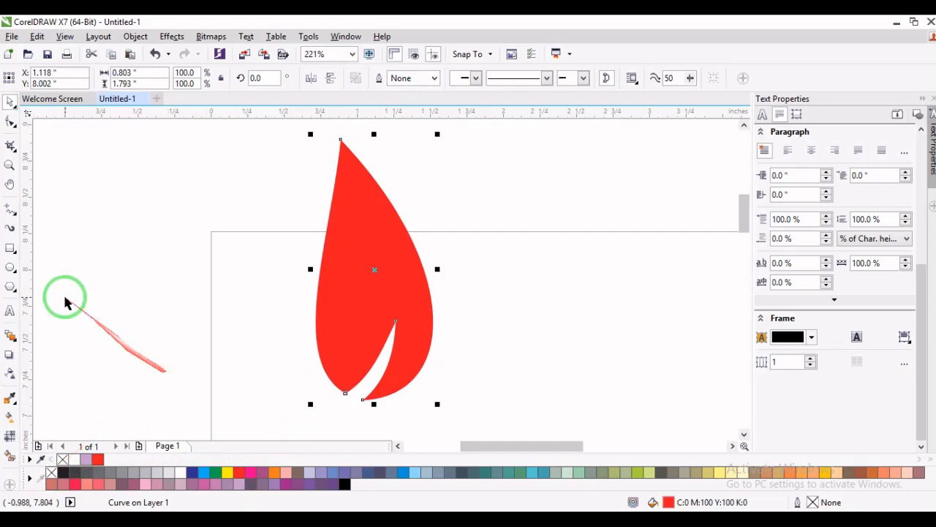
- Import DEONS 3.jpg from the Desktop and place it about 1.95 in square beside the red droplet
{"action": "left_click", "coordinate": [9, 166]}
{"action": "right_click", "coordinate": [174, 157]}
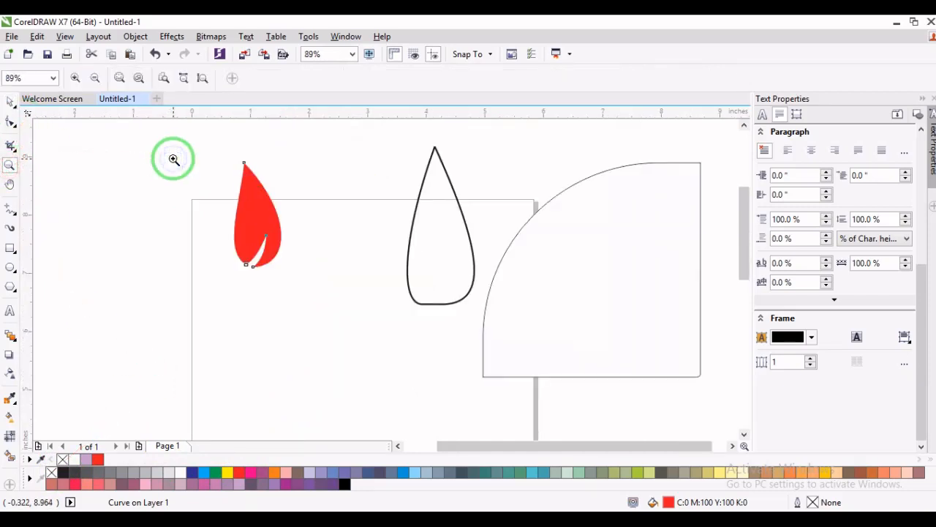
{"action": "left_click", "coordinate": [10, 99]}
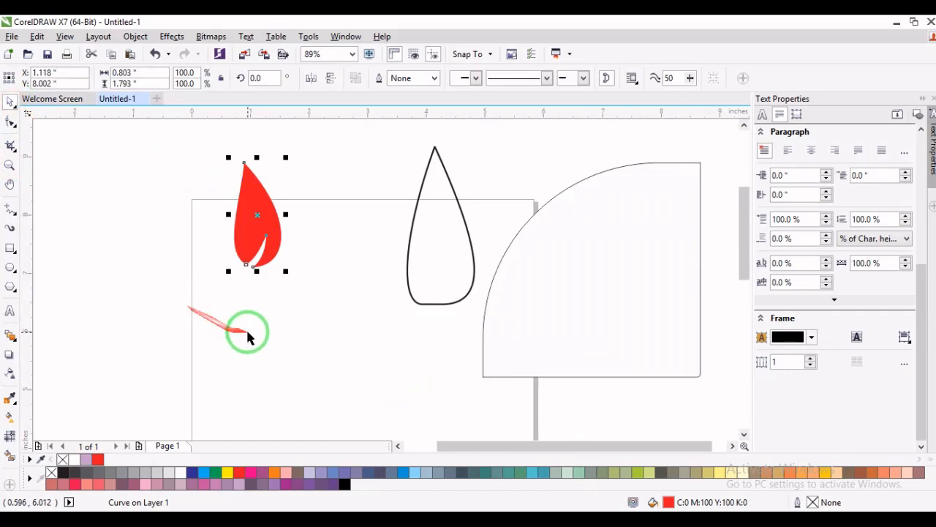
{"action": "right_click", "coordinate": [336, 214]}
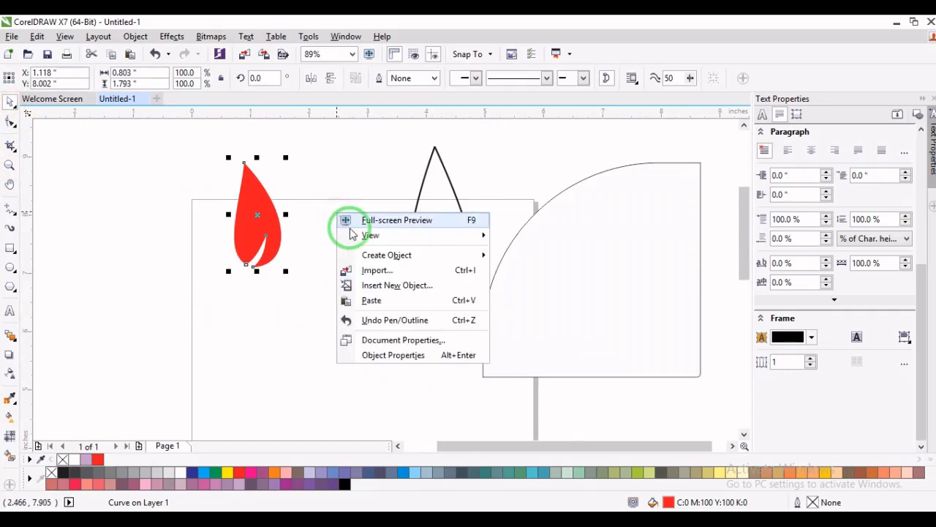
{"action": "left_click", "coordinate": [386, 282]}
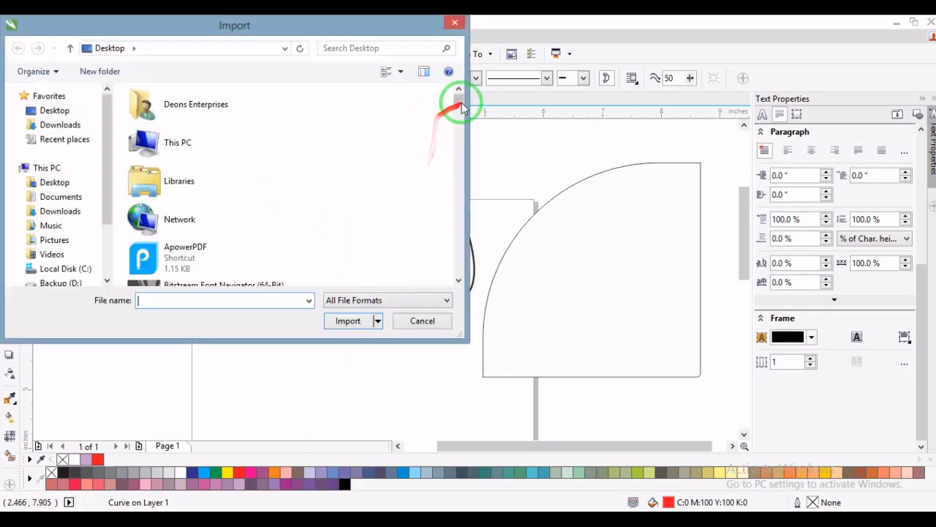
{"action": "left_click_drag", "start_coordinate": [460, 101], "coordinate": [460, 201]}
{"action": "left_click", "coordinate": [250, 126]}
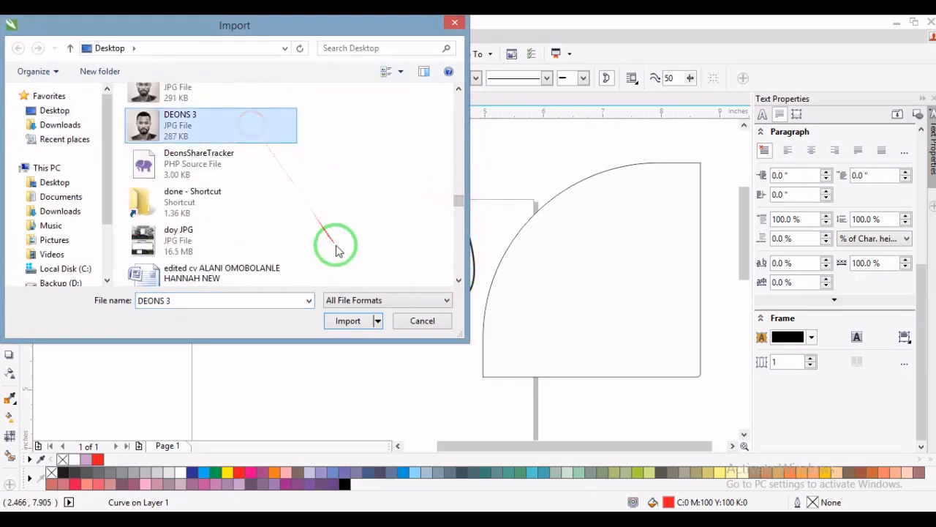
{"action": "left_click", "coordinate": [344, 322]}
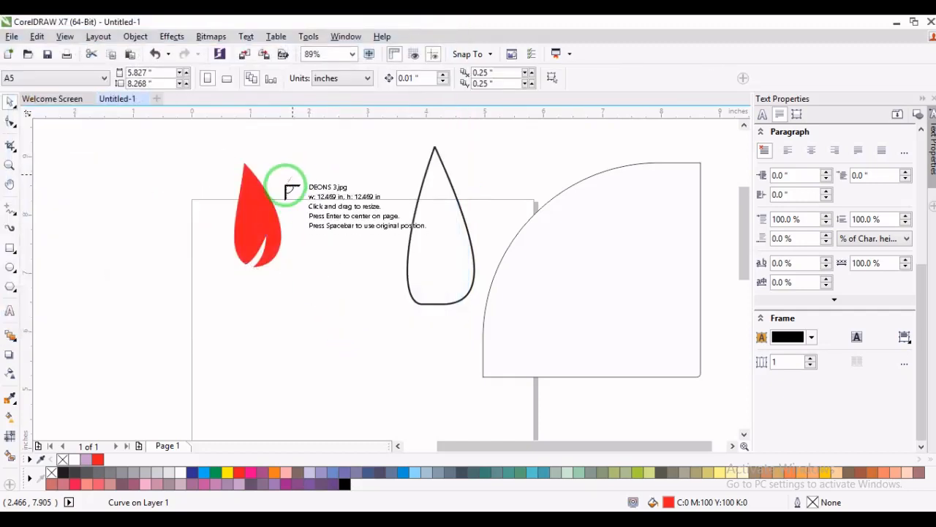
{"action": "left_click_drag", "start_coordinate": [125, 184], "coordinate": [234, 364]}
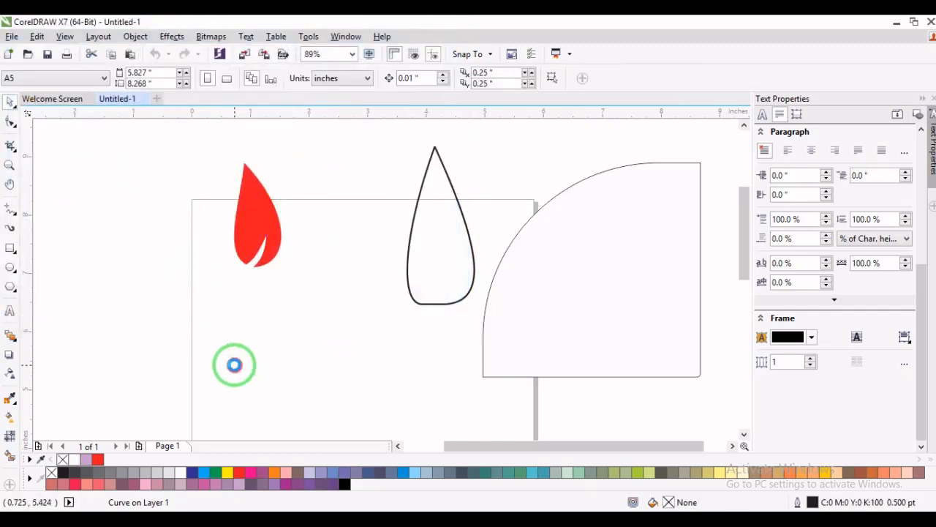
- Move the red droplet right beside the teardrop outline, and move the imported photo right onto the page
{"action": "mouse_move", "coordinate": [258, 215]}
{"action": "left_mouse_down"}
{"action": "mouse_move", "coordinate": [372, 196]}
{"action": "mouse_move", "coordinate": [374, 182]}
{"action": "left_mouse_up"}
{"action": "left_click", "coordinate": [210, 219]}
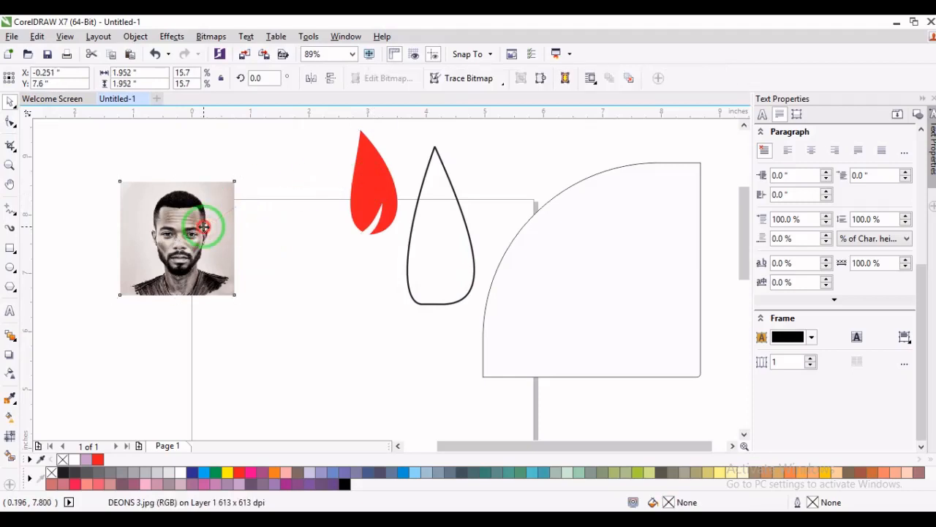
{"action": "left_click_drag", "start_coordinate": [203, 227], "coordinate": [266, 235]}
- Duplicate the photo down and to the right of the original, and reselect the original
{"action": "left_click", "coordinate": [11, 124]}
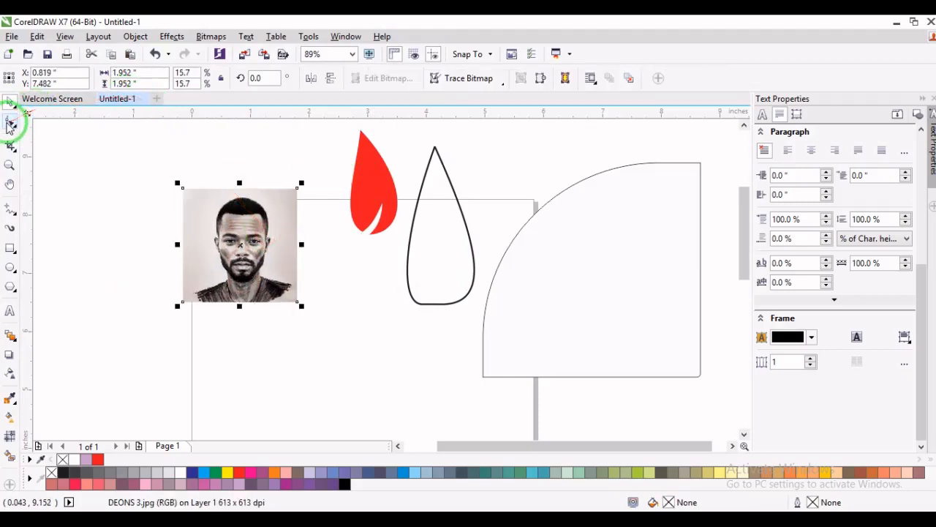
{"action": "key", "text": "space"}
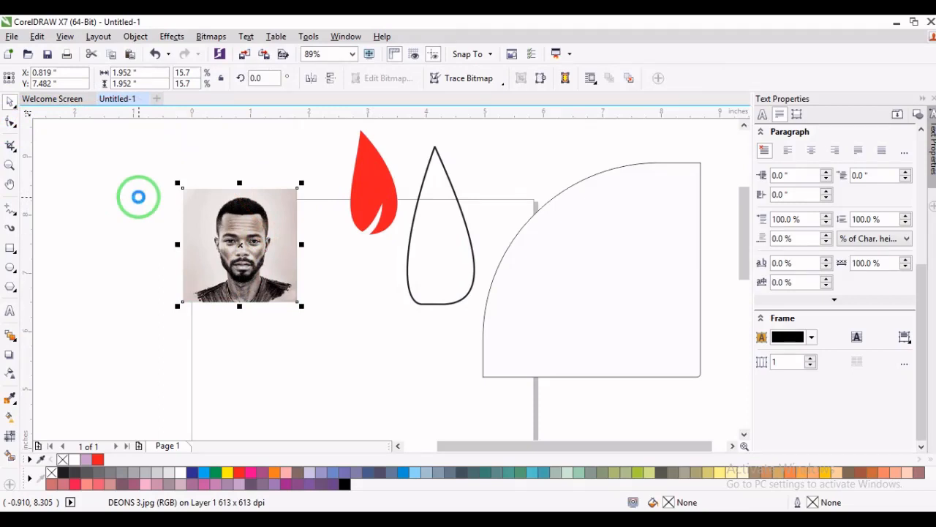
{"action": "left_click_drag", "start_coordinate": [257, 243], "coordinate": [388, 330]}
{"action": "left_click", "coordinate": [243, 243]}
- Trim the original photo's left edge inward by moving its two left corner nodes with the Shape tool
{"action": "left_click", "coordinate": [23, 132]}
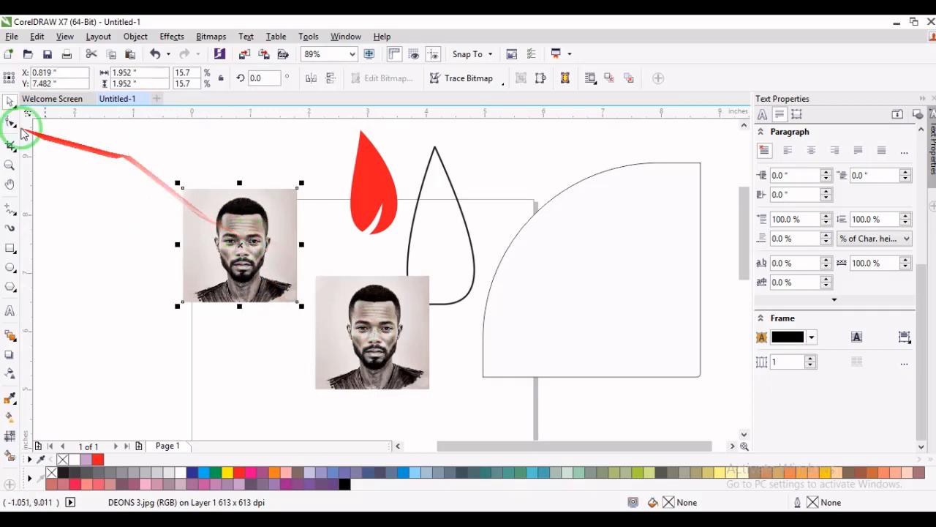
{"action": "left_click", "coordinate": [10, 122]}
{"action": "left_click_drag", "start_coordinate": [170, 174], "coordinate": [203, 333]}
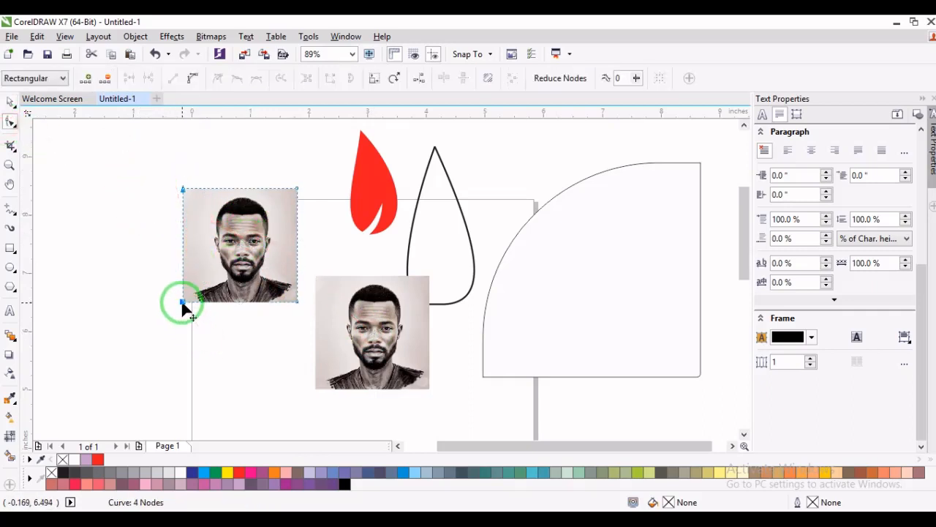
{"action": "left_click_drag", "start_coordinate": [161, 172], "coordinate": [195, 302]}
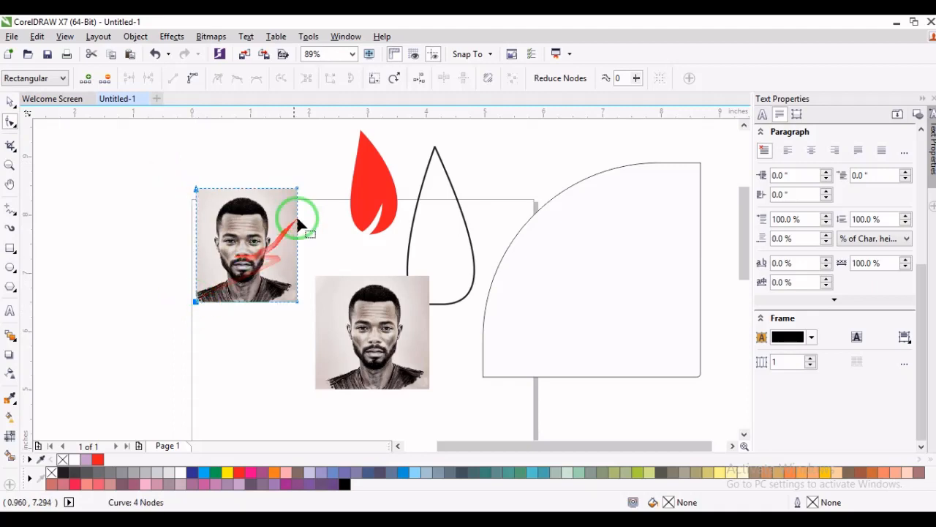
- Trim the original photo's right and top edges with its corner nodes to about 1.59 × 1.82 in, undoing a skewed attempt
{"action": "left_click_drag", "start_coordinate": [318, 179], "coordinate": [233, 341]}
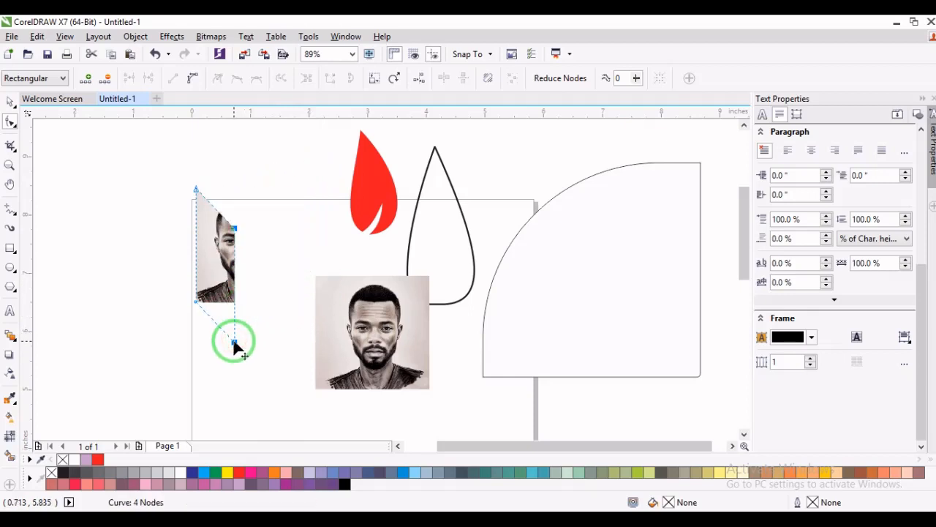
{"action": "key", "text": "ctrl+z"}
{"action": "left_click_drag", "start_coordinate": [313, 169], "coordinate": [289, 301]}
{"action": "left_click_drag", "start_coordinate": [175, 166], "coordinate": [290, 198]}
{"action": "key", "text": "space"}
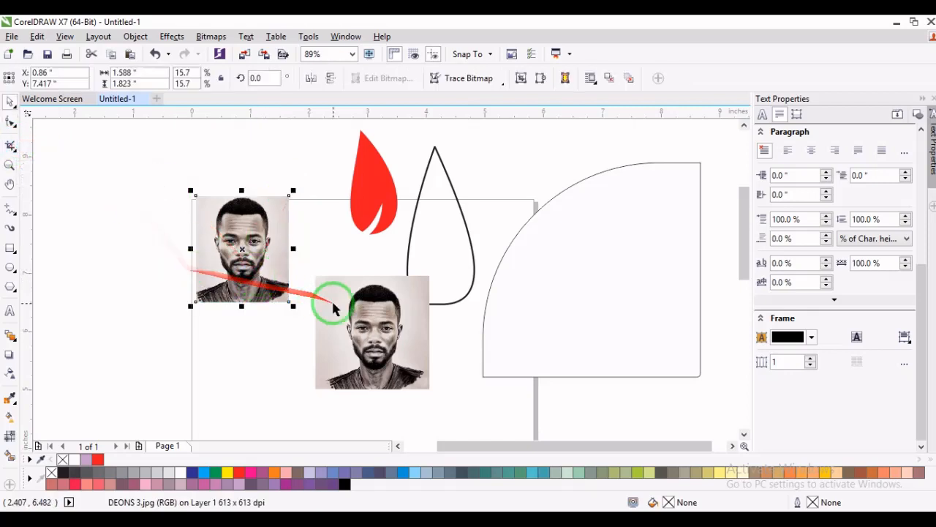
- Move the trimmed photo up above the page edge, and move the uncropped copy left below it
{"action": "left_click", "coordinate": [386, 320]}
{"action": "left_click_drag", "start_coordinate": [276, 255], "coordinate": [319, 178]}
{"action": "left_click", "coordinate": [345, 372]}
{"action": "left_click_drag", "start_coordinate": [331, 322], "coordinate": [208, 287]}
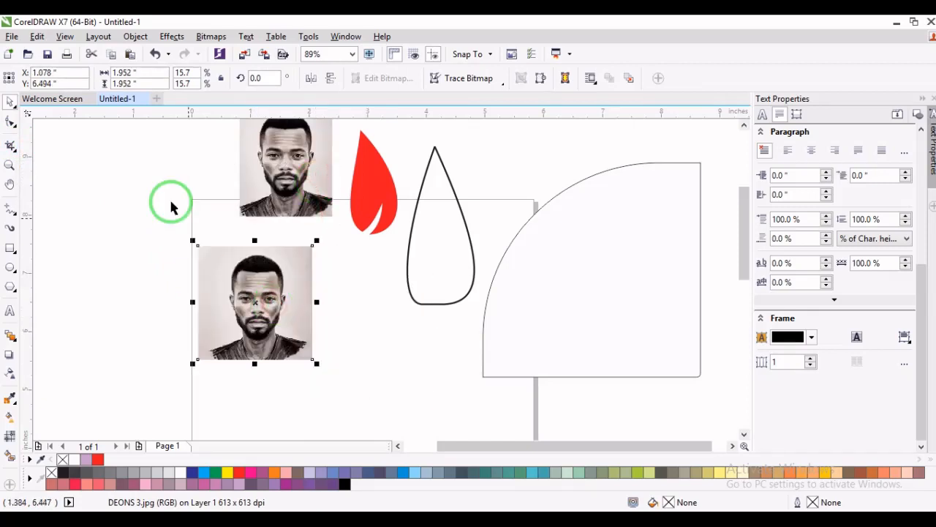
- Crop the lower photo in three passes with the Crop tool, to about 1.81 × 1.95, 1.59 × 1.72 and 1.19 × 1.64 in
{"action": "left_click", "coordinate": [9, 146]}
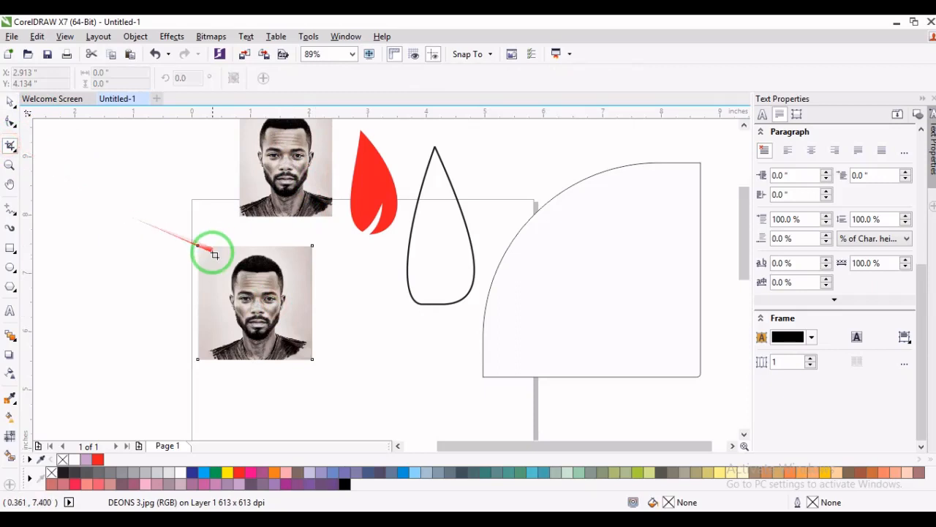
{"action": "left_click_drag", "start_coordinate": [199, 248], "coordinate": [303, 359]}
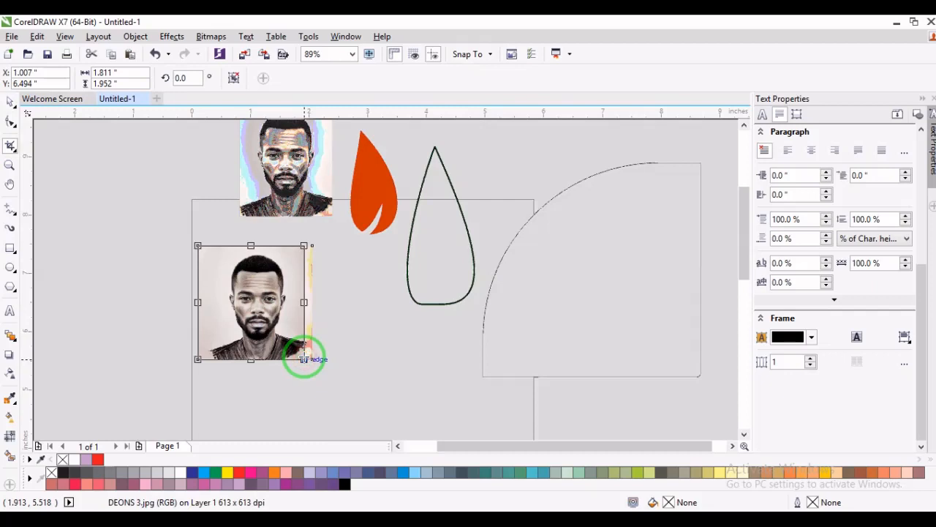
{"action": "key", "text": "Return"}
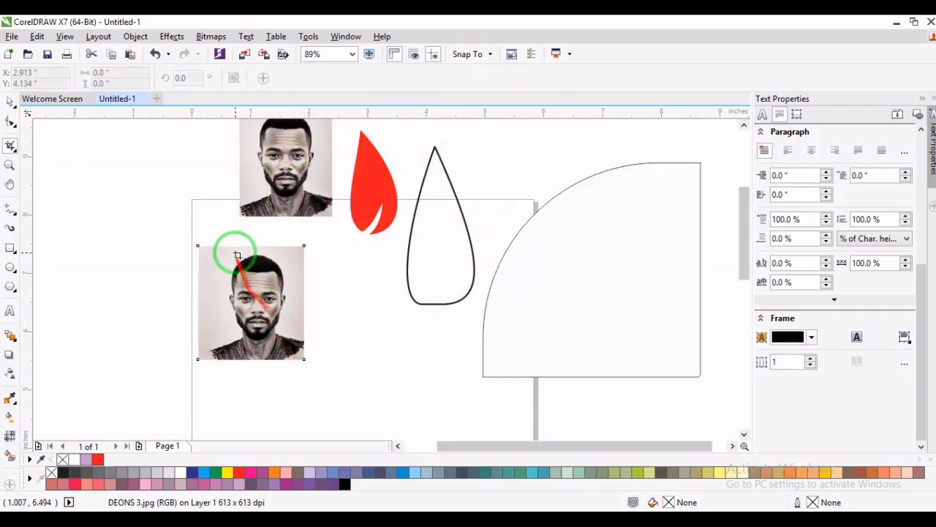
{"action": "left_click_drag", "start_coordinate": [206, 246], "coordinate": [299, 345]}
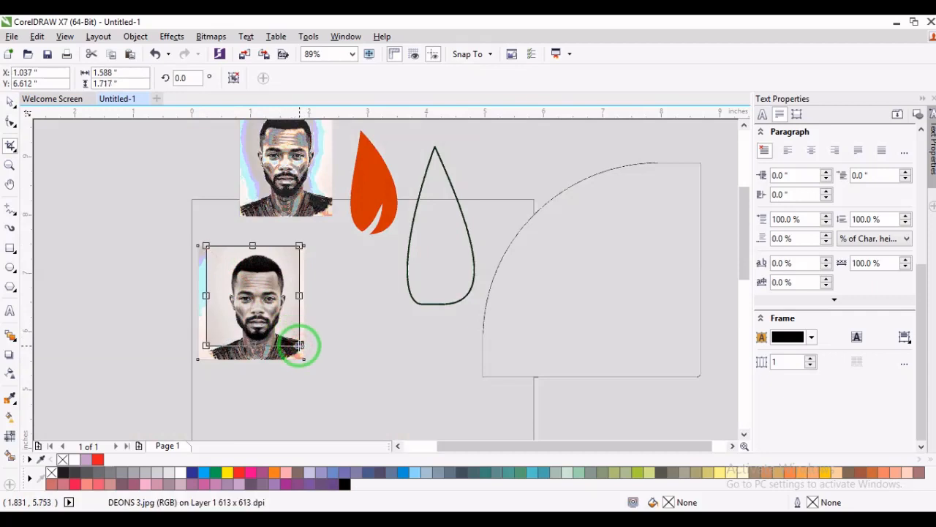
{"action": "key", "text": "Return"}
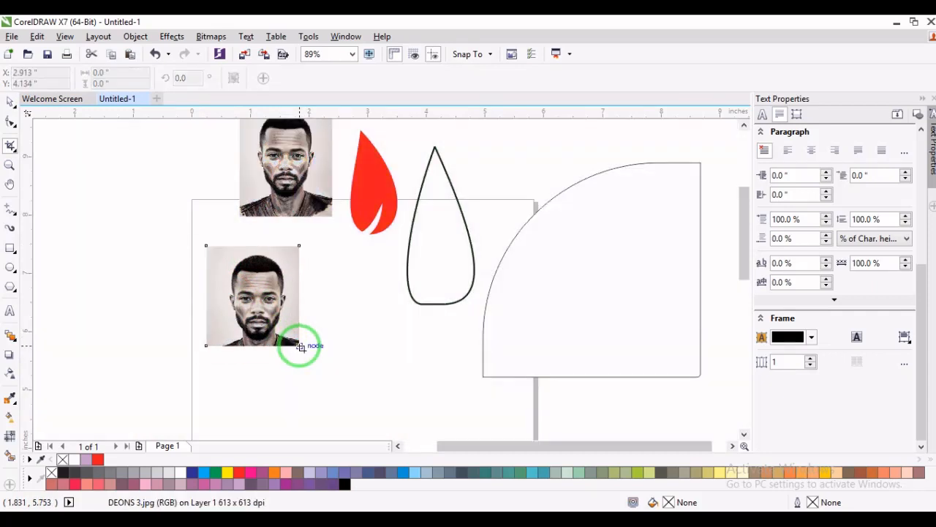
{"action": "left_click_drag", "start_coordinate": [224, 253], "coordinate": [292, 344]}
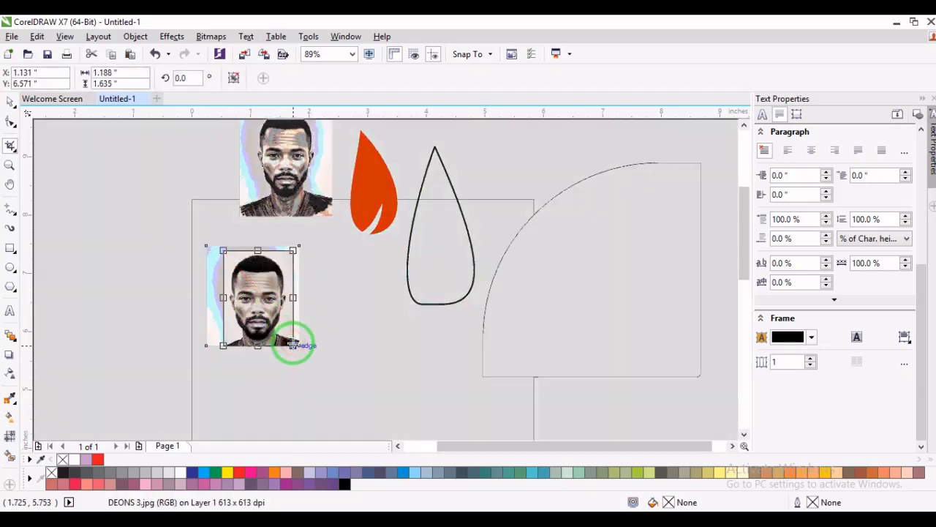
{"action": "key", "text": "Return"}
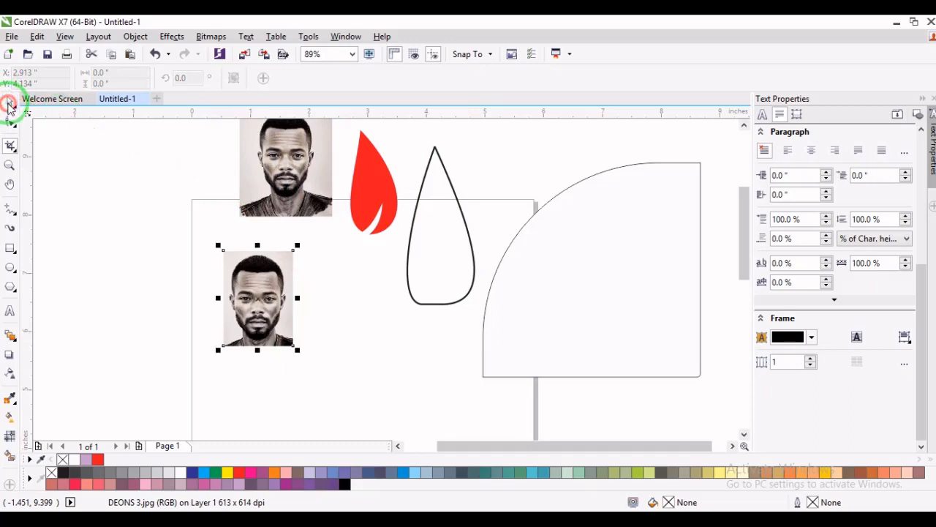
{"action": "left_click", "coordinate": [9, 105]}
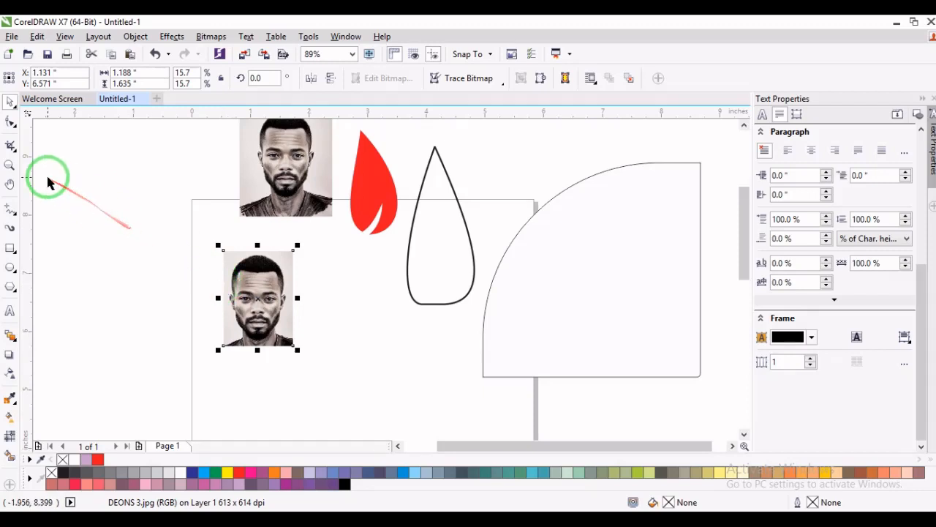
- Try the Eraser tool with a round 0.25 in nib on the teardrop outline and the large quarter-round shape
{"action": "left_click", "coordinate": [13, 148]}
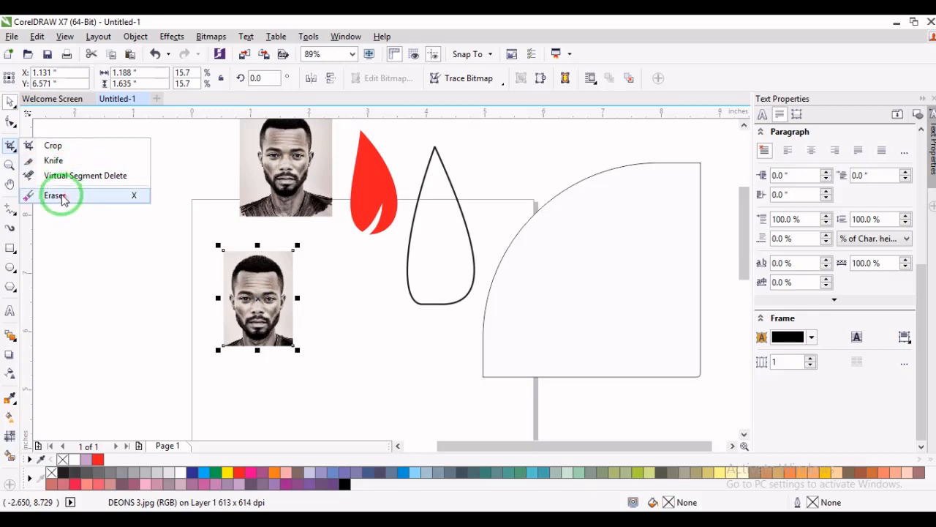
{"action": "left_click", "coordinate": [55, 195]}
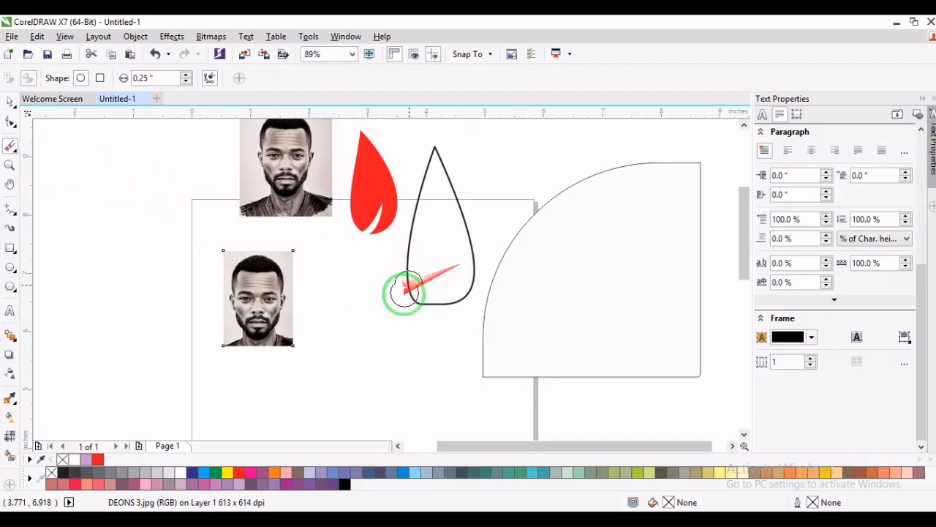
{"action": "left_click", "coordinate": [477, 259]}
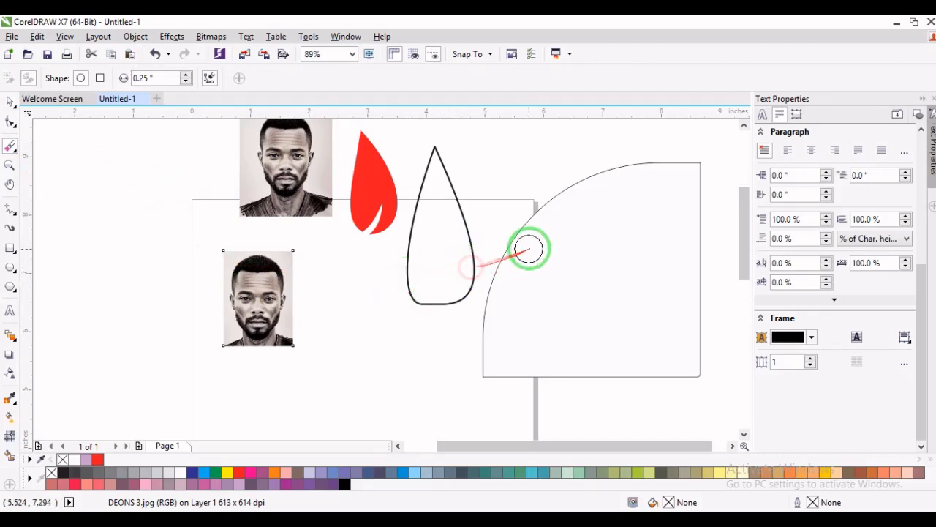
{"action": "left_click", "coordinate": [521, 239]}
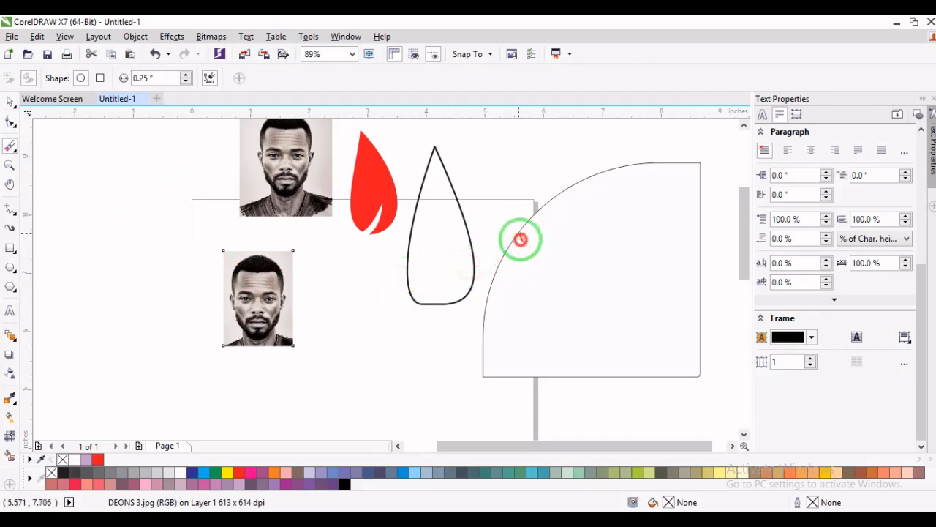
{"action": "left_click", "coordinate": [10, 105]}
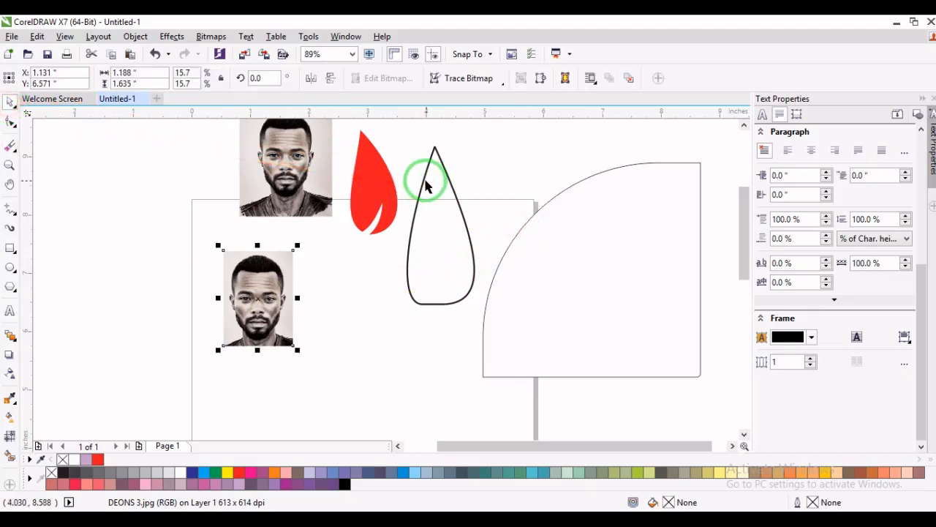
- Erase most of the teardrop outline with the Eraser tool's round 0.25 in nib, leaving only a thin sliver along its right side
{"action": "left_click", "coordinate": [421, 183]}
{"action": "left_click", "coordinate": [9, 144]}
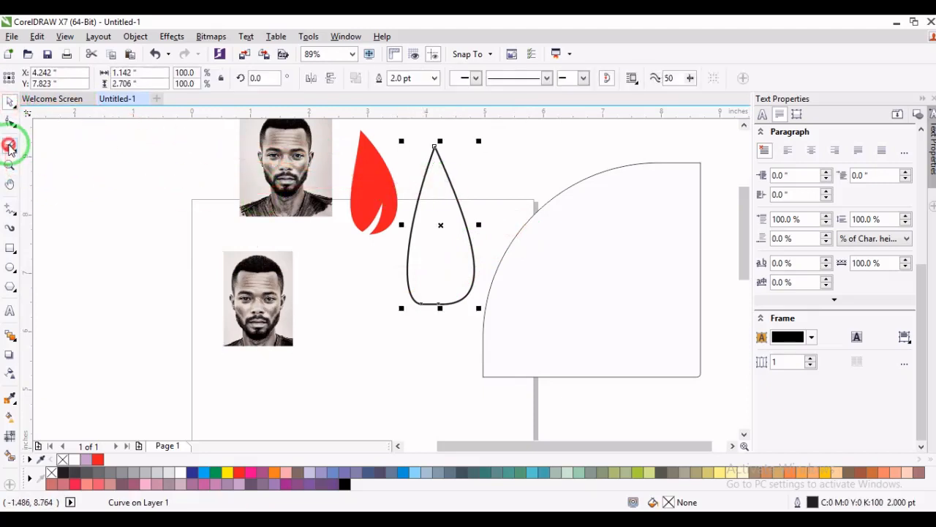
{"action": "mouse_move", "coordinate": [432, 270]}
{"action": "left_mouse_down"}
{"action": "mouse_move", "coordinate": [401, 273]}
{"action": "mouse_move", "coordinate": [420, 281]}
{"action": "mouse_move", "coordinate": [404, 289]}
{"action": "mouse_move", "coordinate": [476, 322]}
{"action": "mouse_move", "coordinate": [433, 308]}
{"action": "mouse_move", "coordinate": [453, 303]}
{"action": "mouse_move", "coordinate": [438, 297]}
{"action": "mouse_move", "coordinate": [457, 243]}
{"action": "mouse_move", "coordinate": [434, 280]}
{"action": "mouse_move", "coordinate": [418, 364]}
{"action": "mouse_move", "coordinate": [425, 310]}
{"action": "mouse_move", "coordinate": [452, 258]}
{"action": "mouse_move", "coordinate": [435, 270]}
{"action": "mouse_move", "coordinate": [431, 292]}
{"action": "mouse_move", "coordinate": [421, 270]}
{"action": "mouse_move", "coordinate": [415, 301]}
{"action": "mouse_move", "coordinate": [428, 301]}
{"action": "mouse_move", "coordinate": [486, 251]}
{"action": "mouse_move", "coordinate": [459, 292]}
{"action": "mouse_move", "coordinate": [465, 316]}
{"action": "left_mouse_up"}
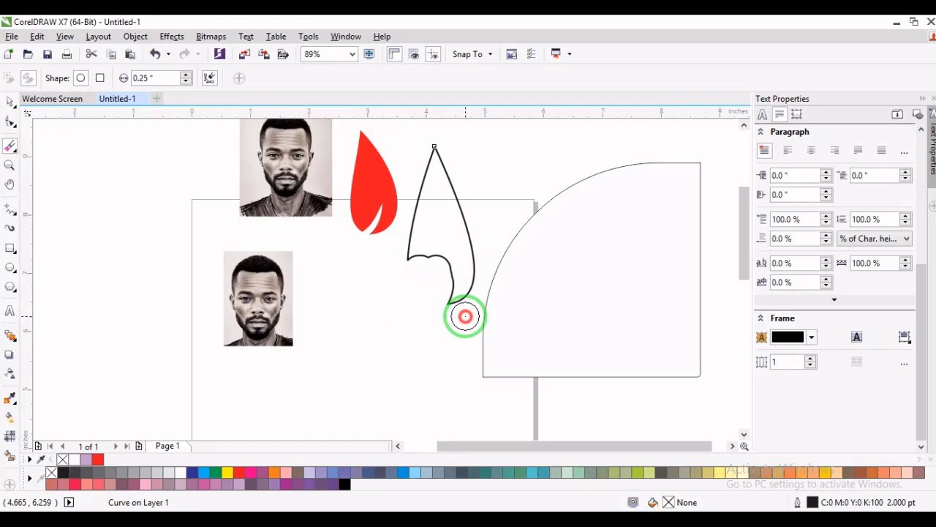
{"action": "mouse_move", "coordinate": [465, 316]}
{"action": "left_mouse_down"}
{"action": "mouse_move", "coordinate": [428, 247]}
{"action": "mouse_move", "coordinate": [427, 212]}
{"action": "mouse_move", "coordinate": [408, 161]}
{"action": "mouse_move", "coordinate": [446, 311]}
{"action": "mouse_move", "coordinate": [447, 222]}
{"action": "mouse_move", "coordinate": [422, 220]}
{"action": "mouse_move", "coordinate": [411, 269]}
{"action": "mouse_move", "coordinate": [423, 133]}
{"action": "mouse_move", "coordinate": [429, 222]}
{"action": "mouse_move", "coordinate": [438, 141]}
{"action": "mouse_move", "coordinate": [458, 319]}
{"action": "left_mouse_up"}
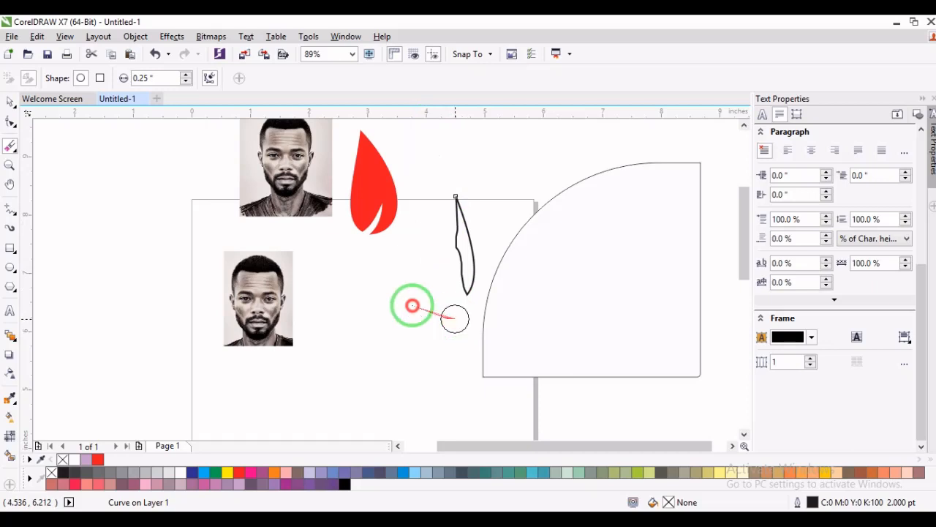
- Cut the large quarter-round shape with the Knife tool from its curved edge to its lower edge, and move the left piece down and left
{"action": "left_click", "coordinate": [15, 151]}
{"action": "left_click", "coordinate": [15, 150]}
{"action": "left_click", "coordinate": [17, 150]}
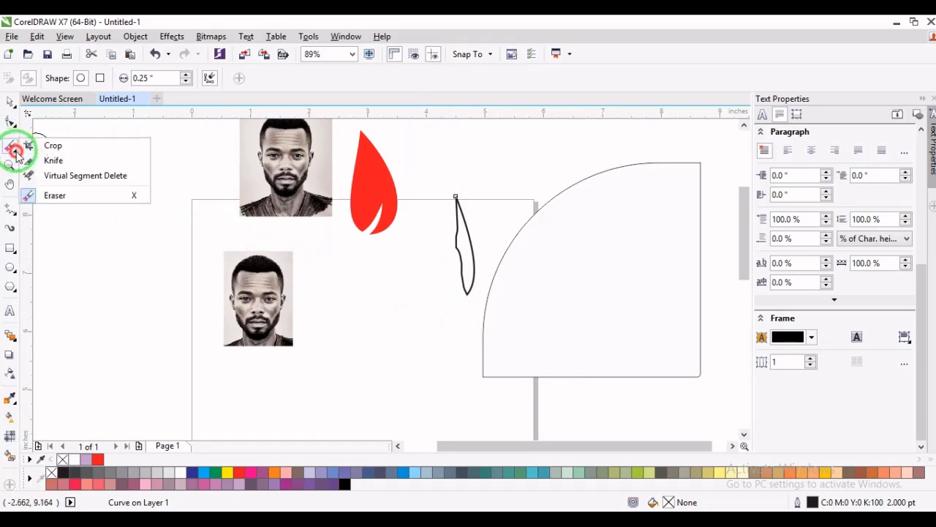
{"action": "left_click", "coordinate": [46, 160]}
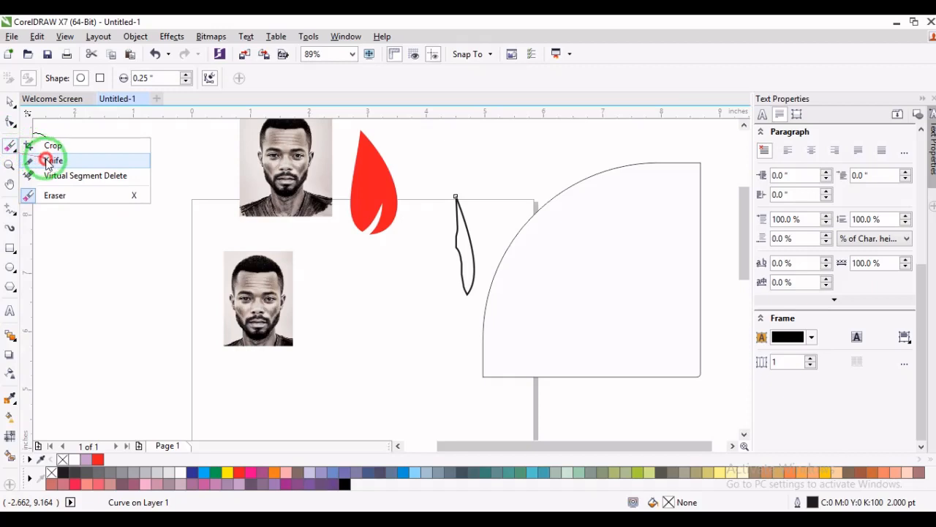
{"action": "left_click", "coordinate": [560, 195]}
{"action": "mouse_move", "coordinate": [642, 338]}
{"action": "left_mouse_down"}
{"action": "mouse_move", "coordinate": [703, 376]}
{"action": "mouse_move", "coordinate": [634, 284]}
{"action": "mouse_move", "coordinate": [700, 375]}
{"action": "mouse_move", "coordinate": [647, 371]}
{"action": "mouse_move", "coordinate": [567, 397]}
{"action": "left_mouse_up"}
{"action": "key", "text": "space"}
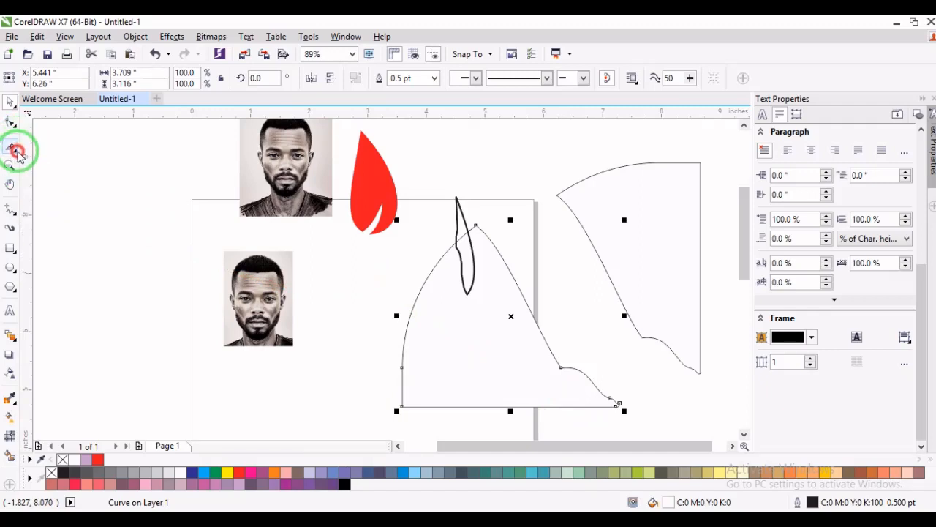
- Examine the lower photo's face up close with the Zoom tool, return to the surrounding shapes, and deselect the cut piece
{"action": "left_click", "coordinate": [16, 150]}
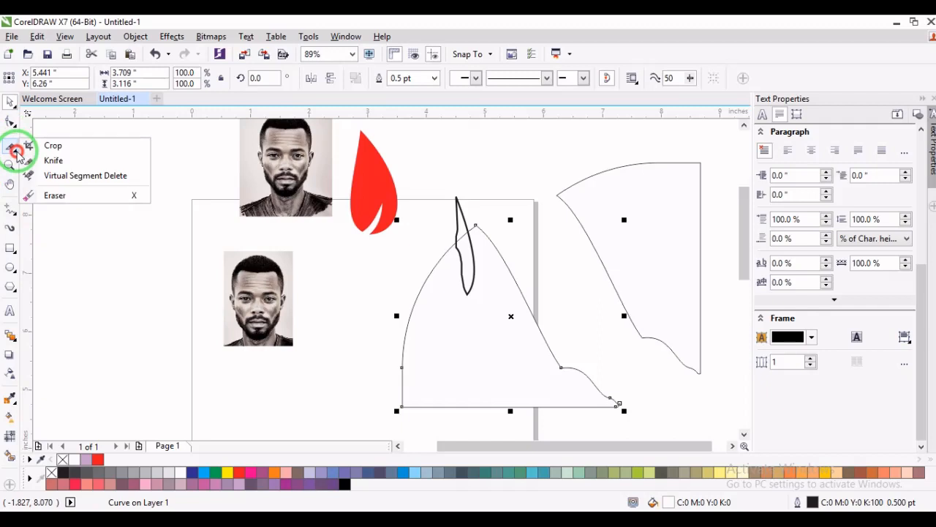
{"action": "left_click", "coordinate": [62, 175]}
{"action": "left_click", "coordinate": [10, 167]}
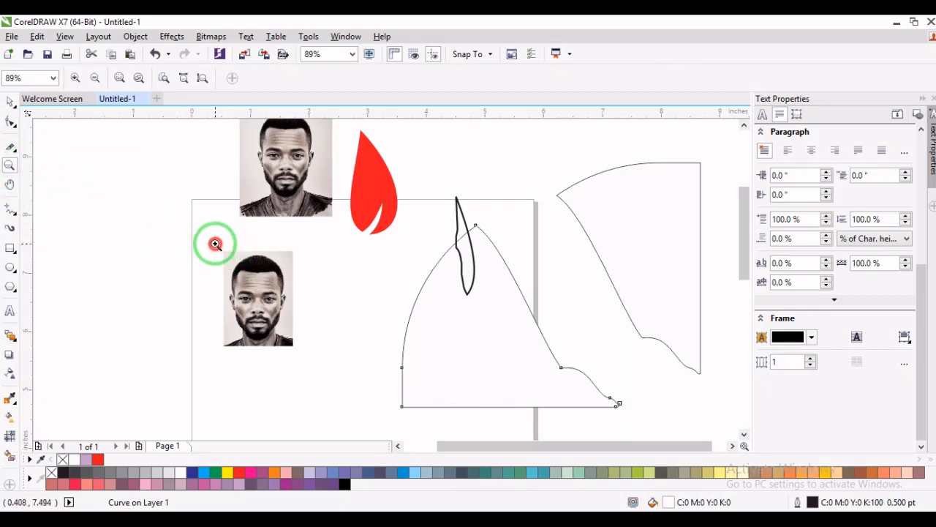
{"action": "left_click_drag", "start_coordinate": [216, 244], "coordinate": [302, 350]}
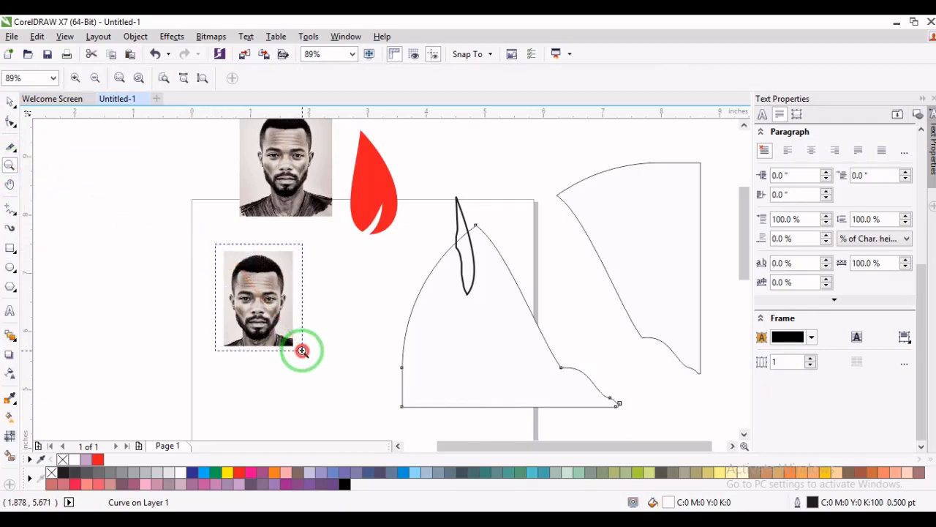
{"action": "left_click_drag", "start_coordinate": [302, 351], "coordinate": [302, 350]}
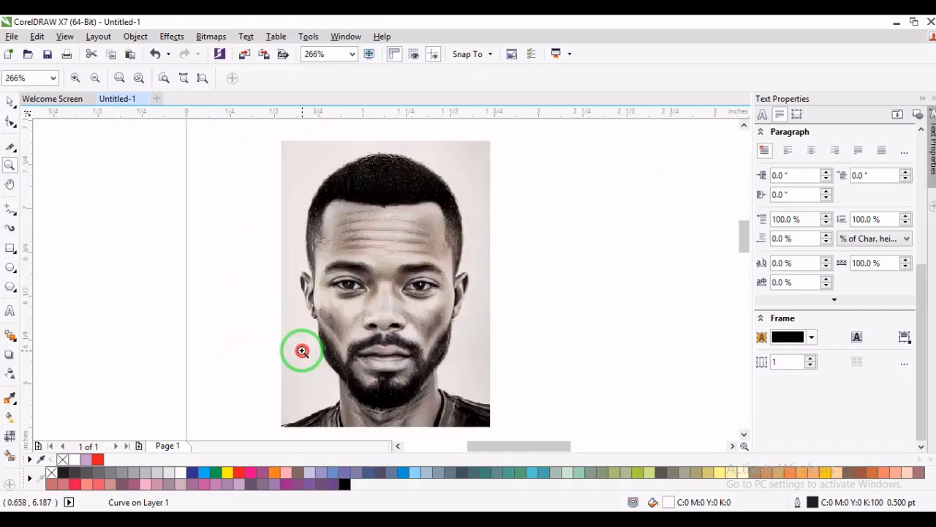
{"action": "left_click_drag", "start_coordinate": [321, 213], "coordinate": [470, 354]}
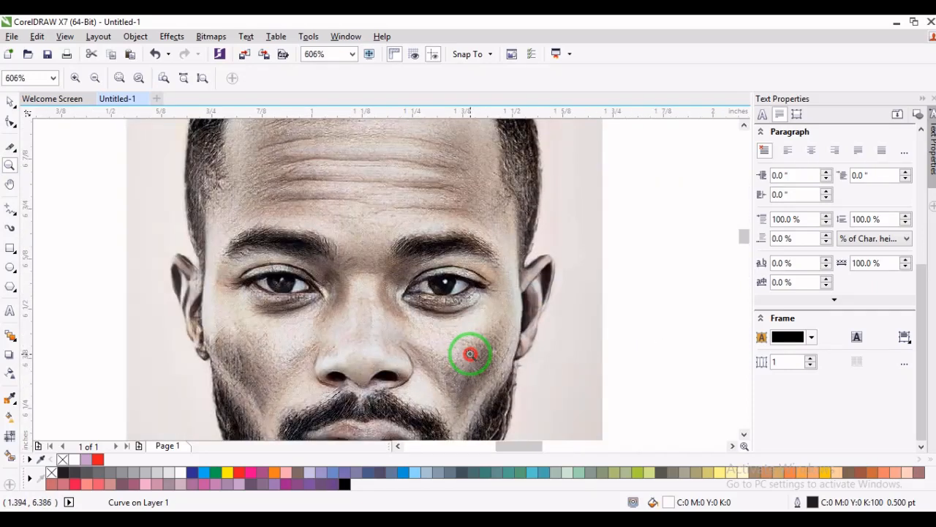
{"action": "right_click", "coordinate": [384, 235]}
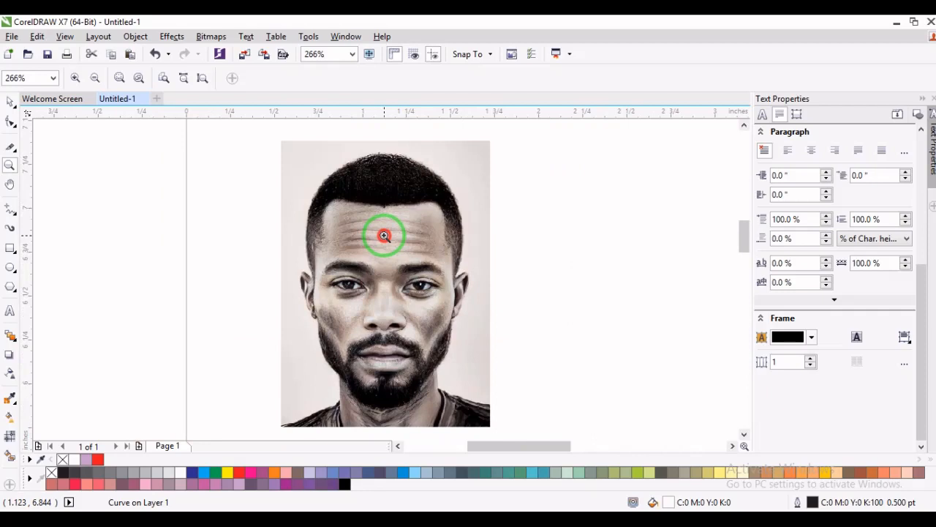
{"action": "left_click", "coordinate": [96, 78]}
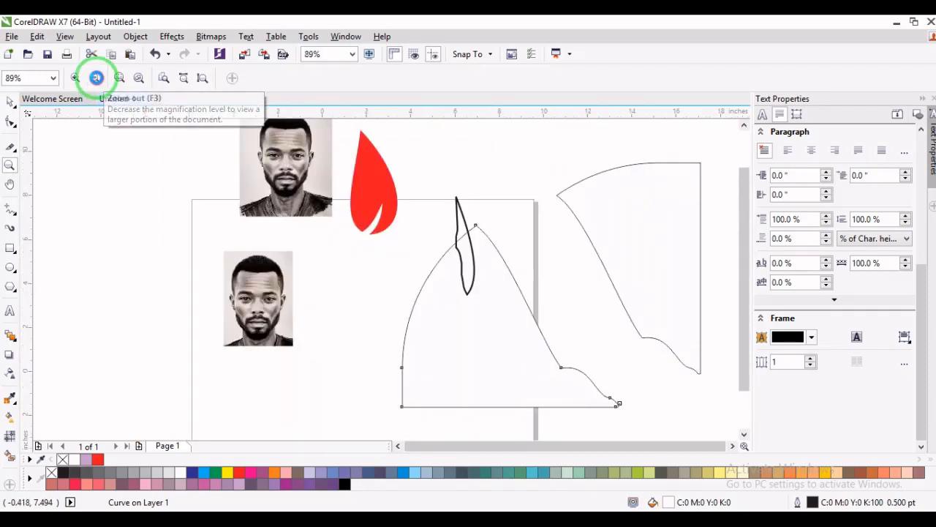
{"action": "left_click", "coordinate": [97, 79]}
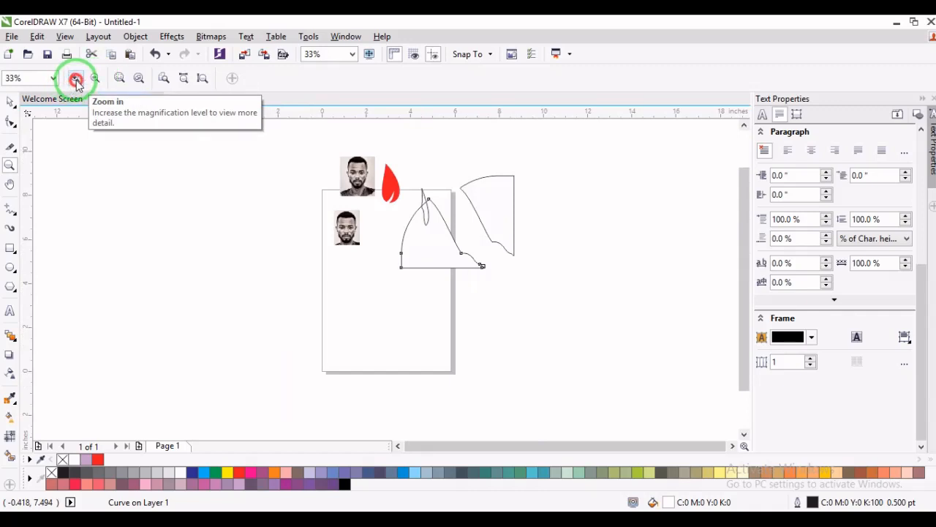
{"action": "left_click", "coordinate": [75, 78]}
{"action": "left_click", "coordinate": [75, 79]}
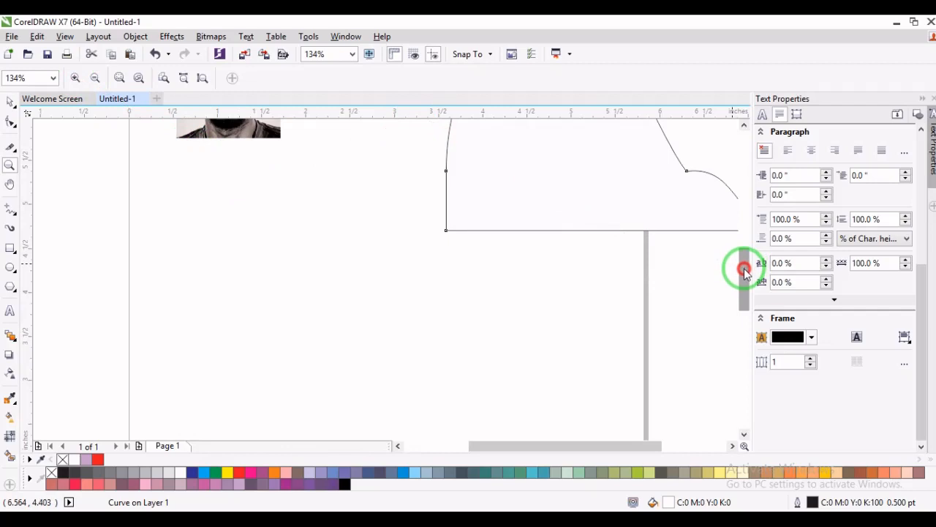
{"action": "left_click_drag", "start_coordinate": [744, 272], "coordinate": [741, 216]}
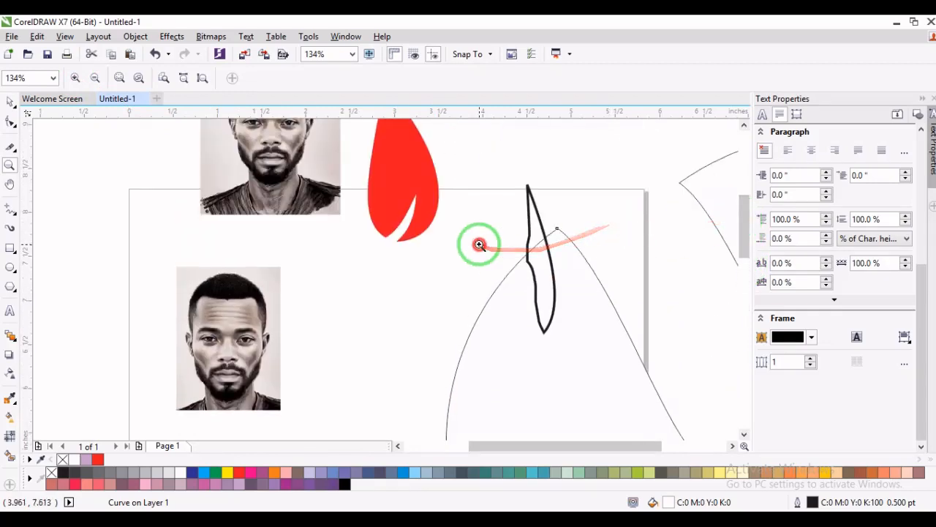
{"action": "left_click", "coordinate": [12, 102]}
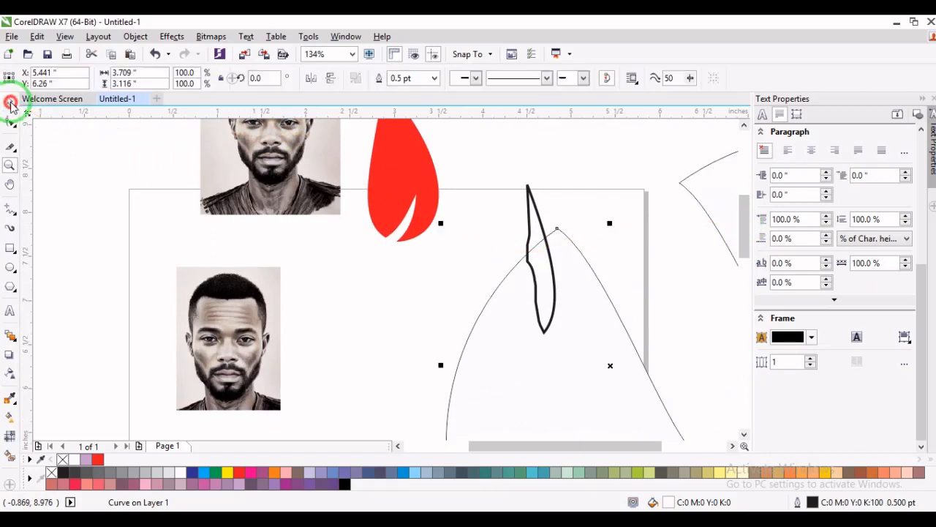
{"action": "left_click", "coordinate": [121, 229]}
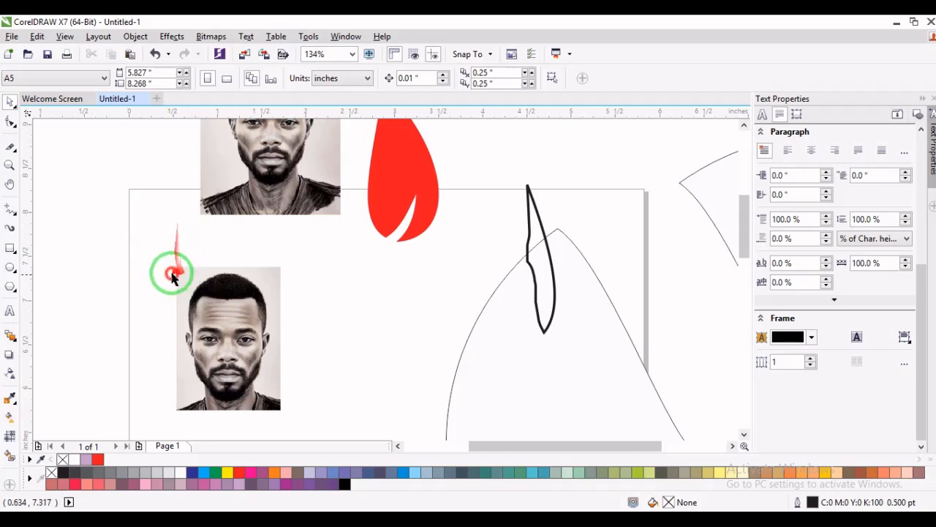
- Look around the drawing with the Pan tool, from the photos across the outlined shapes to the empty area beyond them
{"action": "left_click", "coordinate": [6, 187]}
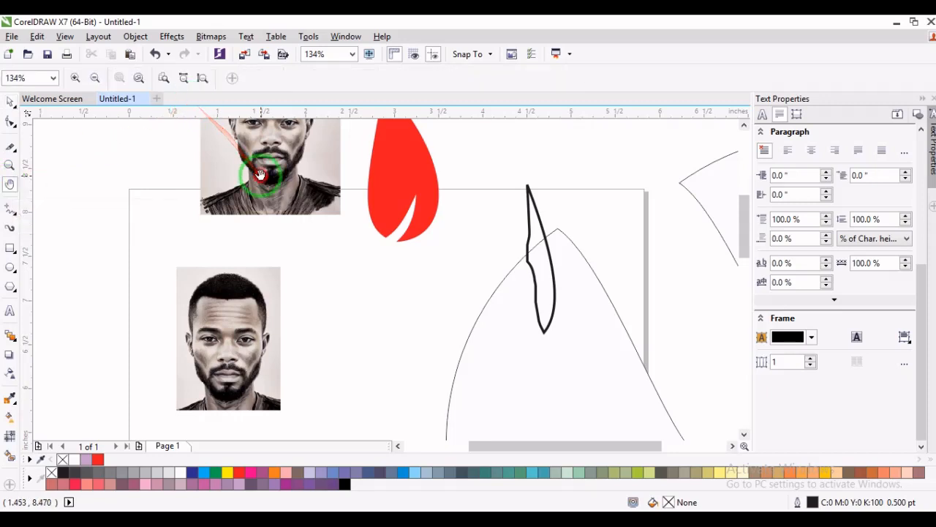
{"action": "left_click_drag", "start_coordinate": [263, 177], "coordinate": [324, 209]}
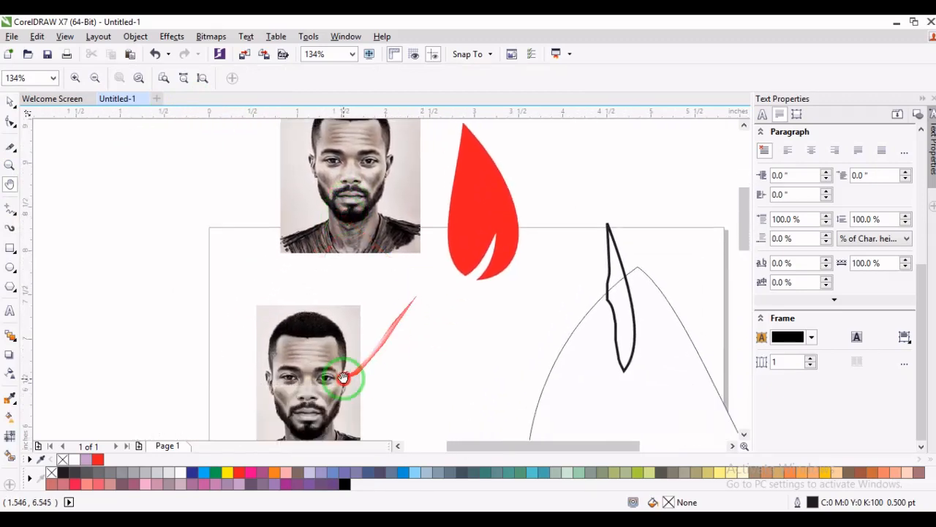
{"action": "left_click_drag", "start_coordinate": [347, 376], "coordinate": [397, 213]}
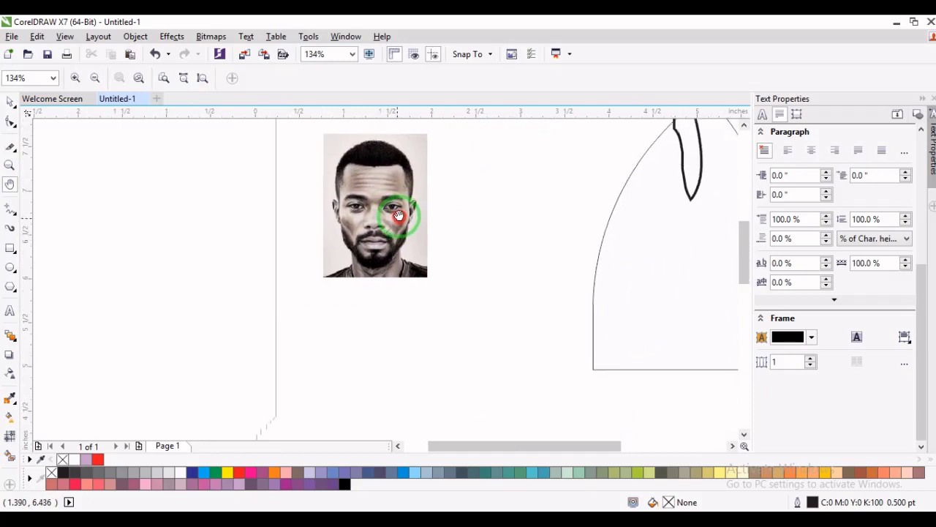
{"action": "left_click_drag", "start_coordinate": [637, 224], "coordinate": [339, 339]}
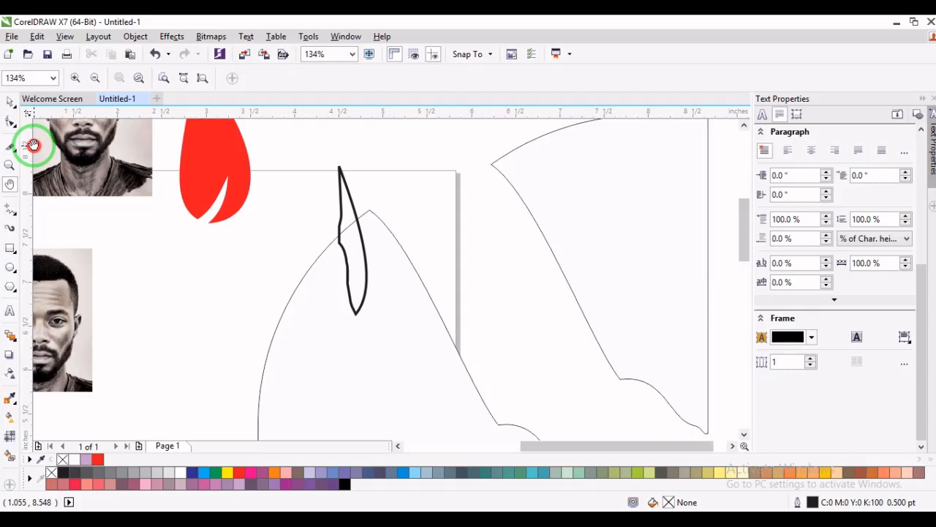
{"action": "left_click_drag", "start_coordinate": [518, 164], "coordinate": [377, 313]}
{"action": "left_click_drag", "start_coordinate": [570, 210], "coordinate": [286, 342]}
{"action": "left_click_drag", "start_coordinate": [660, 197], "coordinate": [476, 319]}
{"action": "left_click_drag", "start_coordinate": [679, 184], "coordinate": [504, 310]}
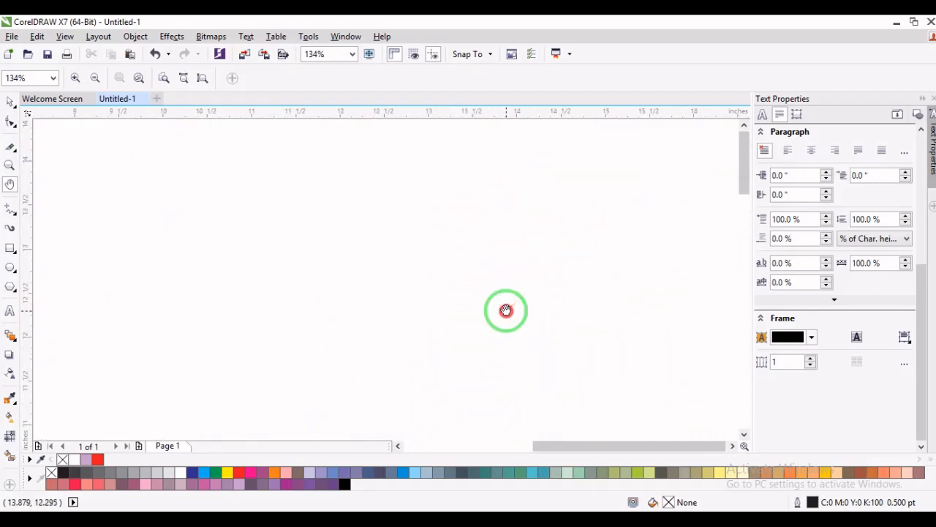
{"action": "left_click_drag", "start_coordinate": [665, 188], "coordinate": [457, 334]}
- View the whole drawing with all objects fitted on screen, and look at the empty area far to its right
{"action": "left_click", "coordinate": [11, 164]}
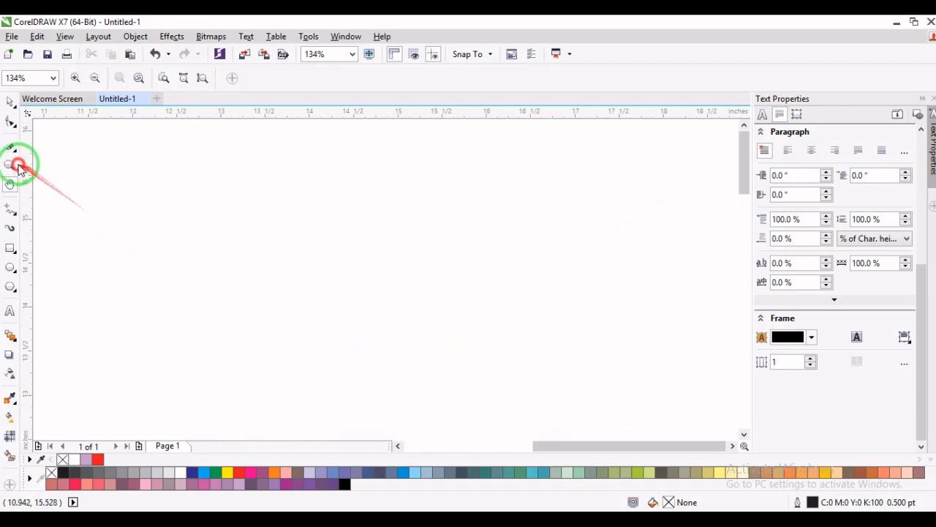
{"action": "right_click", "coordinate": [179, 210]}
{"action": "right_click", "coordinate": [210, 214]}
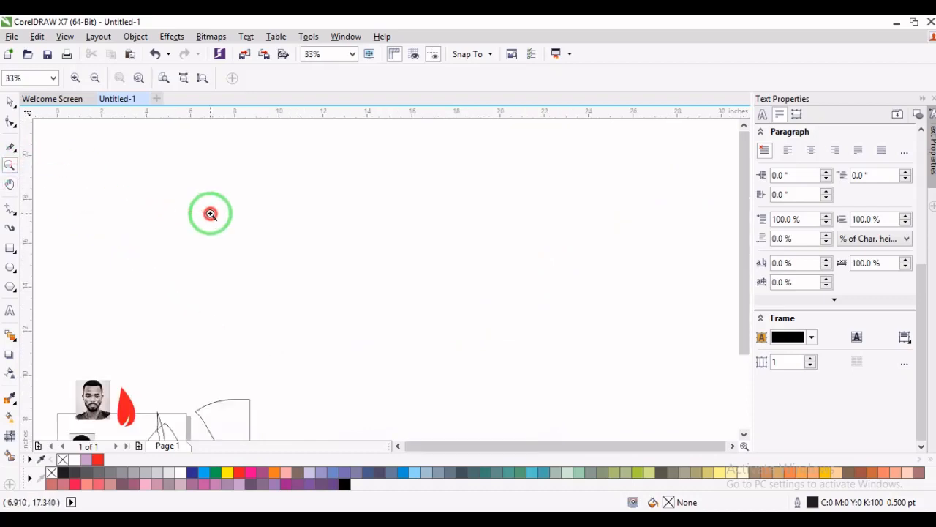
{"action": "left_click", "coordinate": [10, 103]}
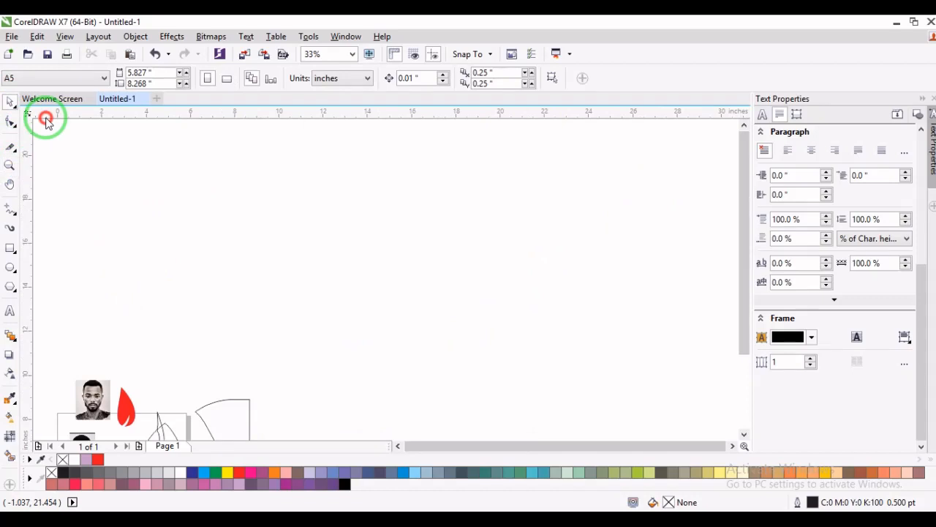
{"action": "key", "text": "F4"}
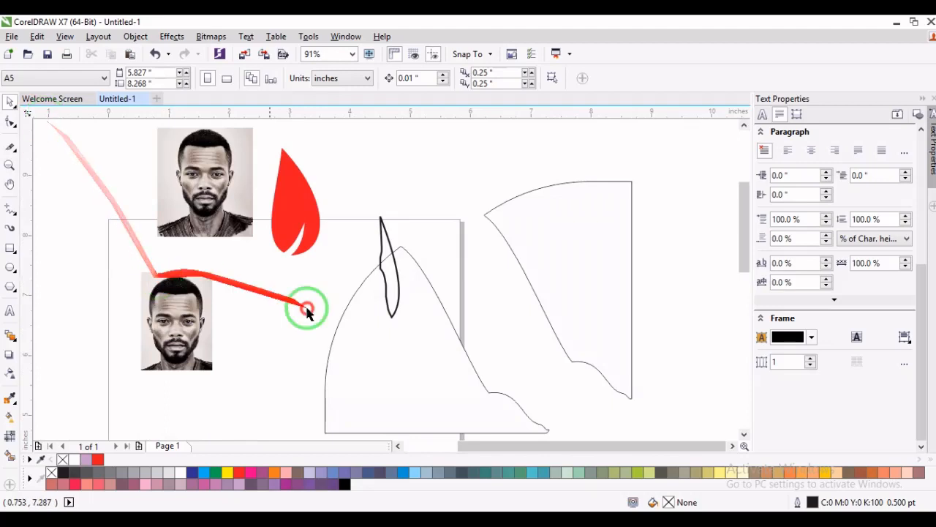
{"action": "left_click_drag", "start_coordinate": [520, 444], "coordinate": [733, 447]}
{"action": "left_click", "coordinate": [733, 446]}
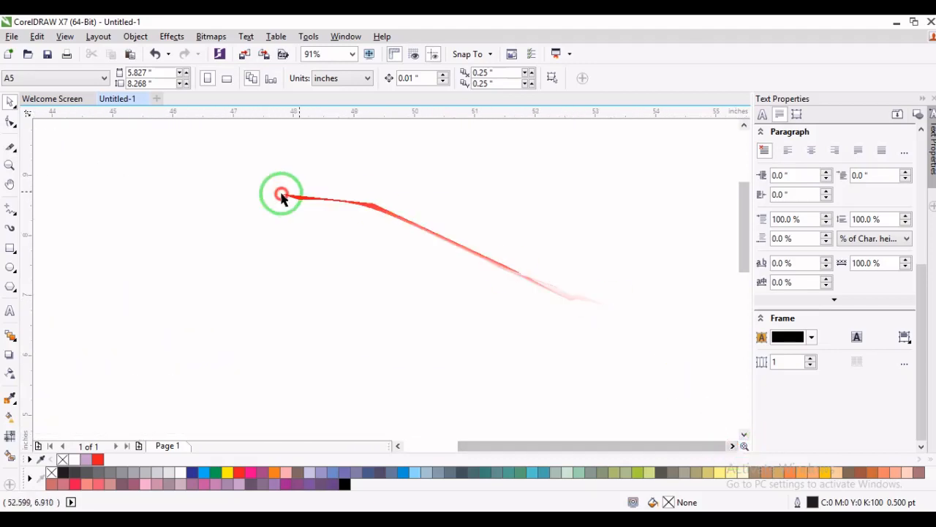
{"action": "left_click", "coordinate": [9, 183]}
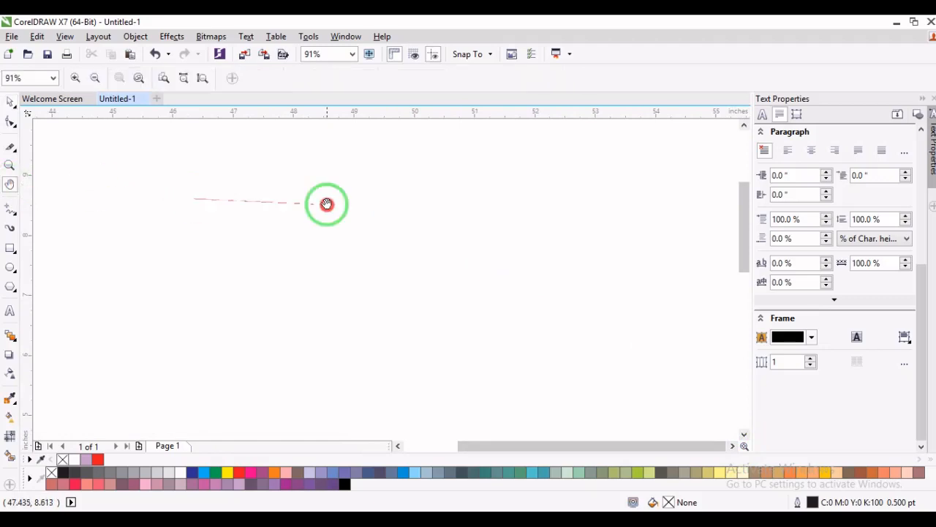
{"action": "left_click", "coordinate": [9, 106]}
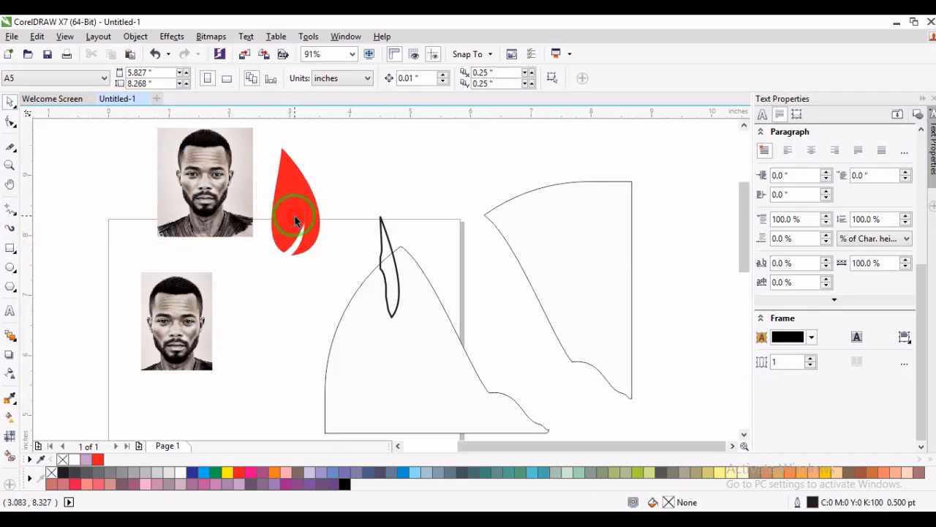
- Start outlining the hair on the lower photo with the Freehand tool, from the left ear up the temple and across the forehead hairline
{"action": "left_click", "coordinate": [8, 165]}
{"action": "left_click_drag", "start_coordinate": [140, 271], "coordinate": [225, 376]}
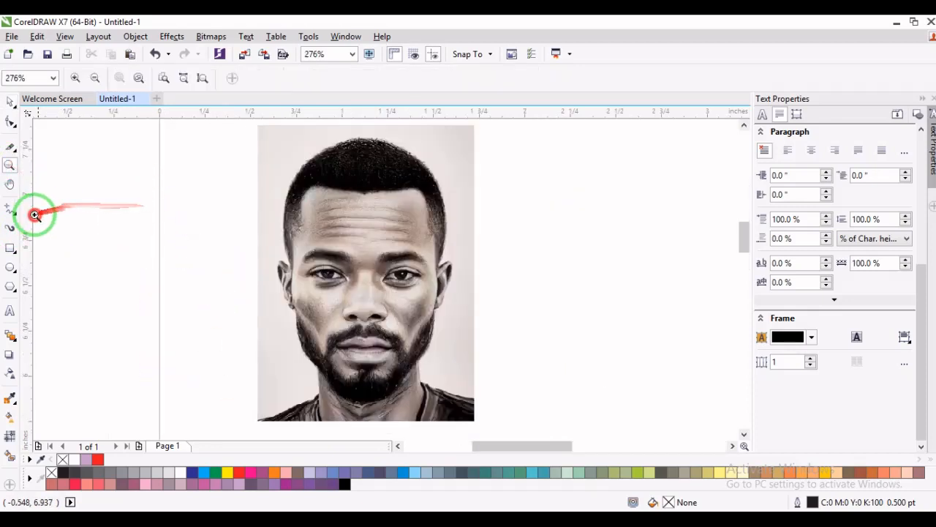
{"action": "left_click", "coordinate": [9, 207]}
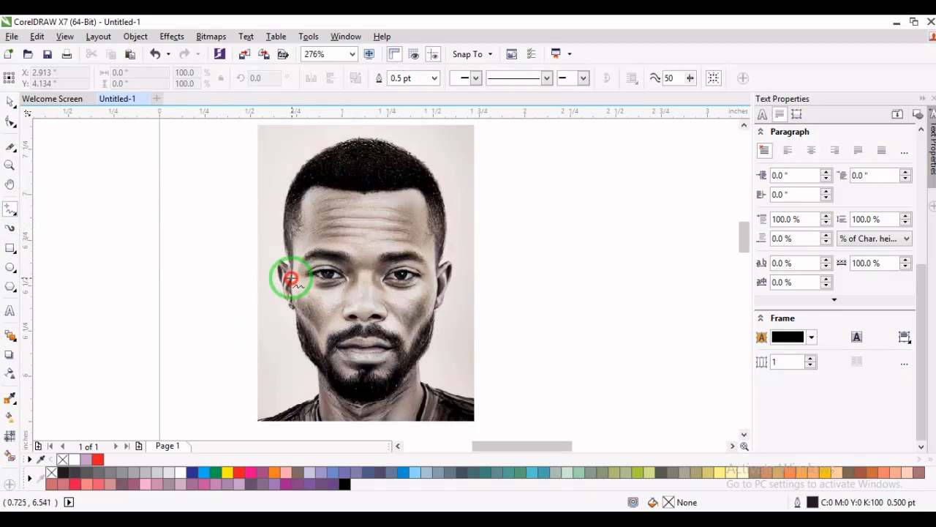
{"action": "left_click_drag", "start_coordinate": [291, 279], "coordinate": [294, 239]}
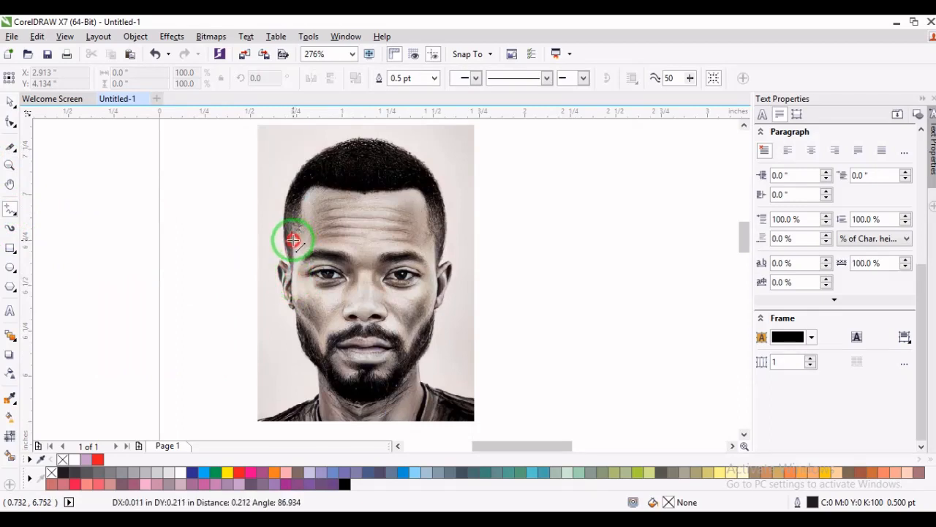
{"action": "double_click", "coordinate": [293, 239]}
{"action": "left_click", "coordinate": [305, 230]}
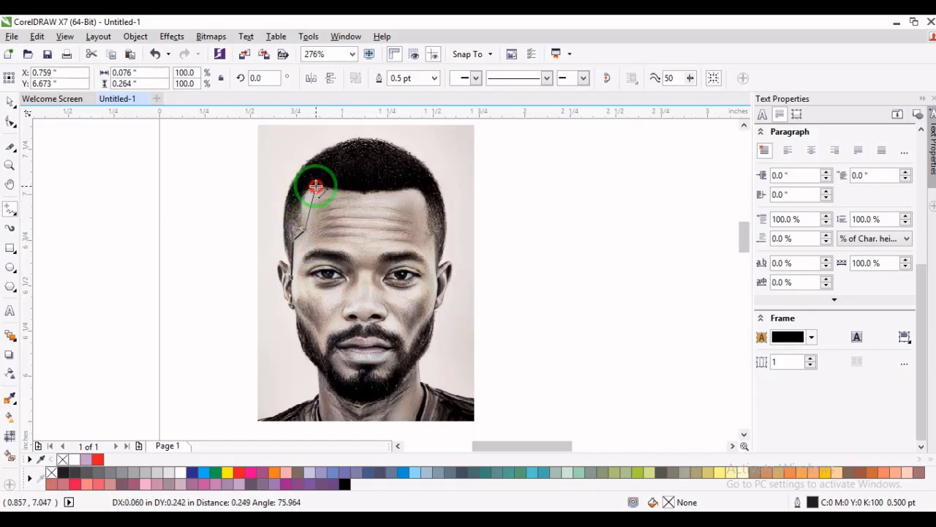
{"action": "left_click", "coordinate": [314, 186]}
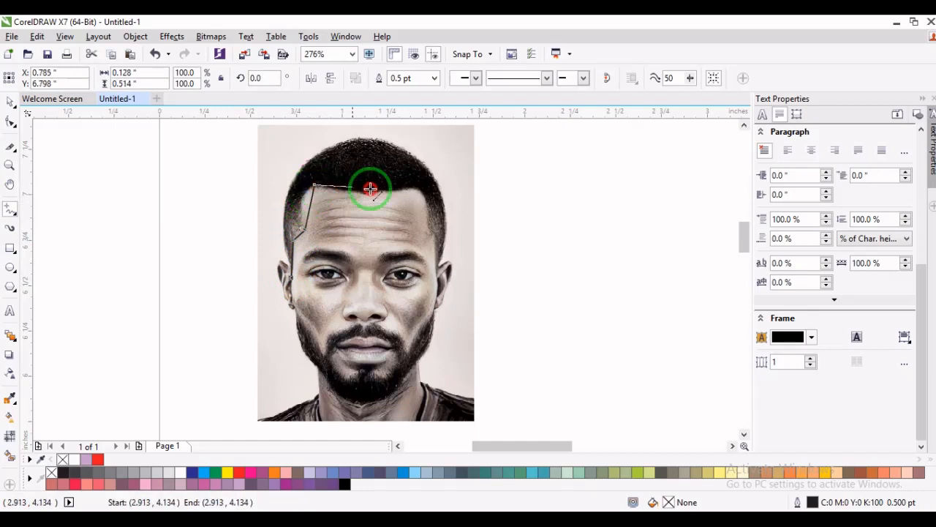
{"action": "left_click", "coordinate": [418, 190]}
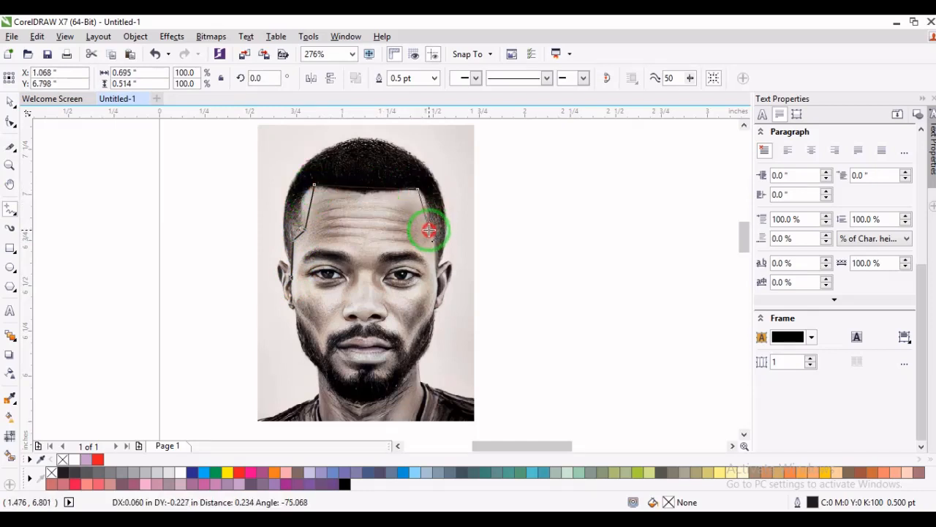
- Continue the hair outline down to the right ear and over the crown, closing it at its starting point by the left ear
{"action": "left_click", "coordinate": [429, 229]}
{"action": "left_click", "coordinate": [437, 270]}
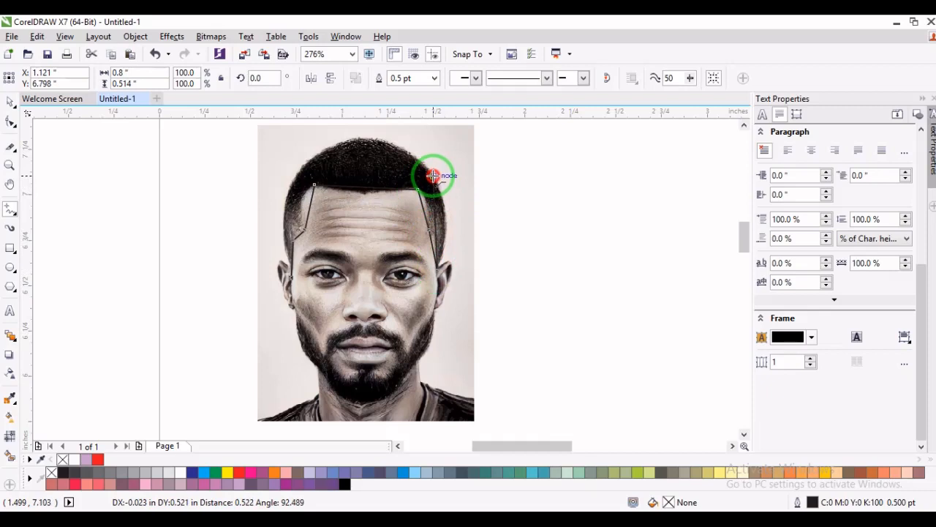
{"action": "left_click", "coordinate": [434, 176]}
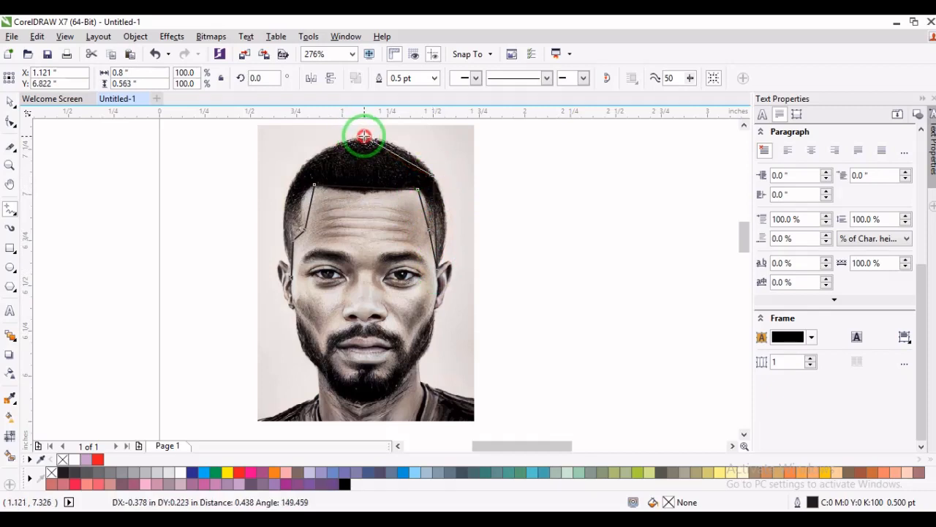
{"action": "left_click", "coordinate": [364, 136]}
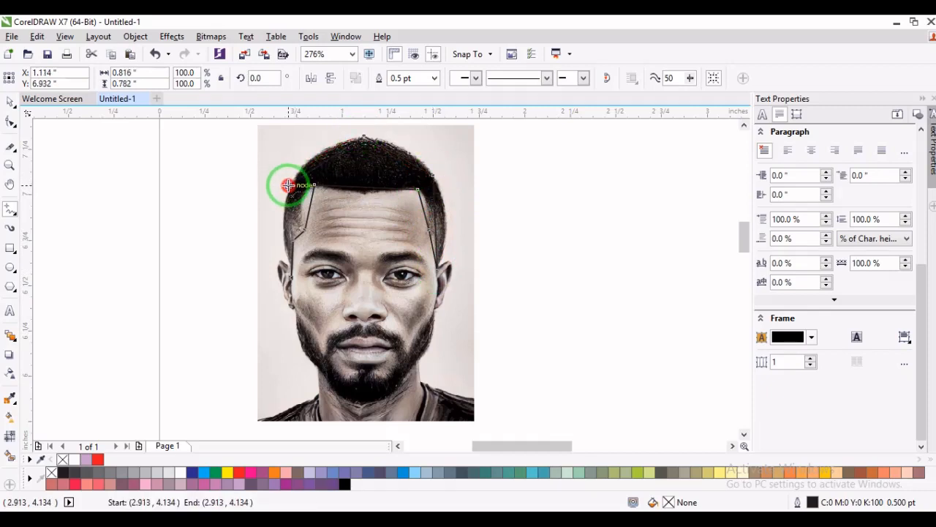
{"action": "left_click_drag", "start_coordinate": [289, 185], "coordinate": [290, 280]}
- Convert the hair outline's left outer and inner segments to curves with the Shape tool and bend them to follow the hair
{"action": "left_click", "coordinate": [12, 124]}
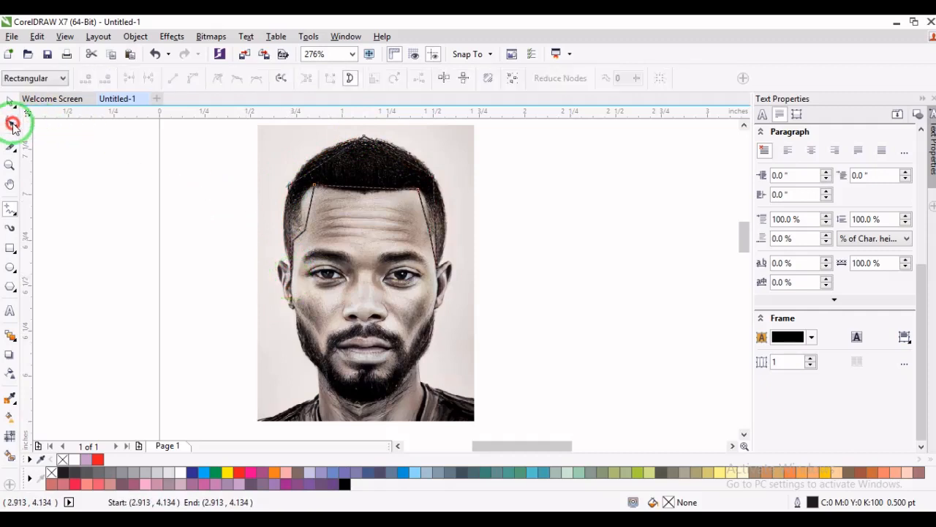
{"action": "right_click", "coordinate": [288, 218]}
{"action": "left_click", "coordinate": [338, 278]}
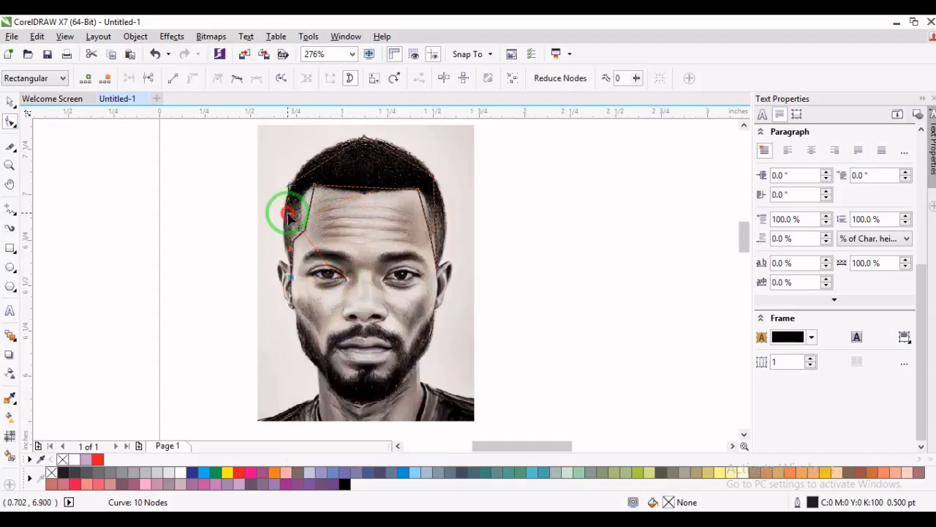
{"action": "mouse_move", "coordinate": [288, 218]}
{"action": "left_mouse_down"}
{"action": "mouse_move", "coordinate": [283, 228]}
{"action": "mouse_move", "coordinate": [303, 229]}
{"action": "left_mouse_up"}
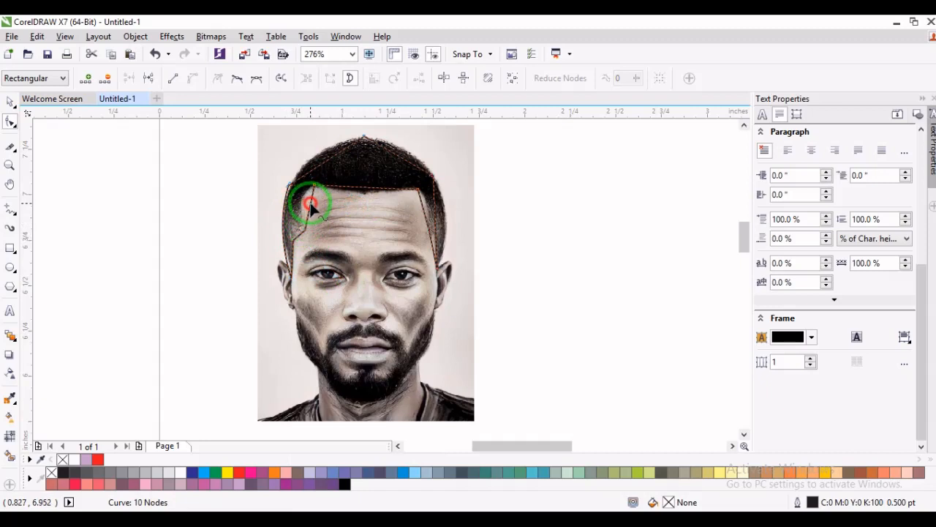
{"action": "right_click", "coordinate": [311, 206]}
{"action": "left_click", "coordinate": [347, 264]}
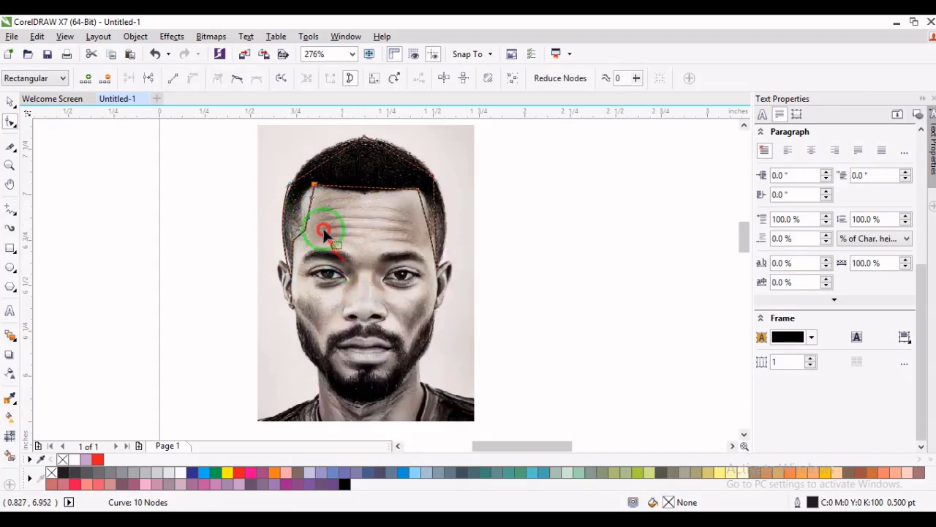
{"action": "left_click_drag", "start_coordinate": [309, 204], "coordinate": [437, 228]}
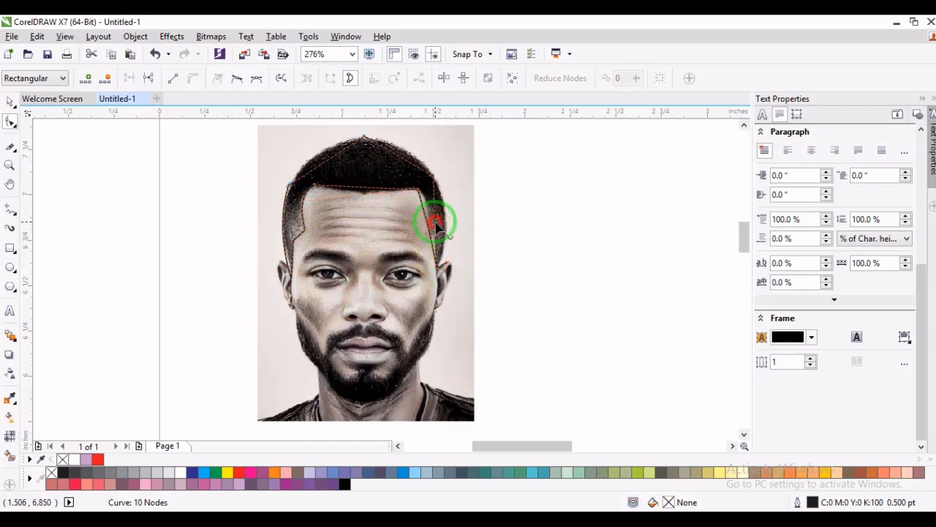
- Curve the hair outline's right outer and inner sides to fit the hair, and add a slightly lowered node midway along the forehead hairline
{"action": "right_click", "coordinate": [436, 225]}
{"action": "left_click", "coordinate": [476, 275]}
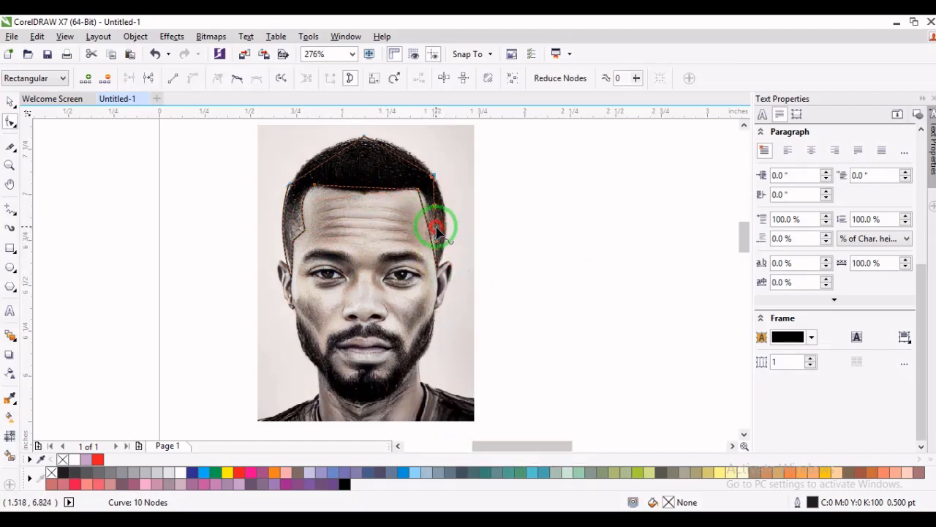
{"action": "mouse_move", "coordinate": [437, 230]}
{"action": "left_mouse_down"}
{"action": "mouse_move", "coordinate": [449, 230]}
{"action": "mouse_move", "coordinate": [426, 236]}
{"action": "left_mouse_up"}
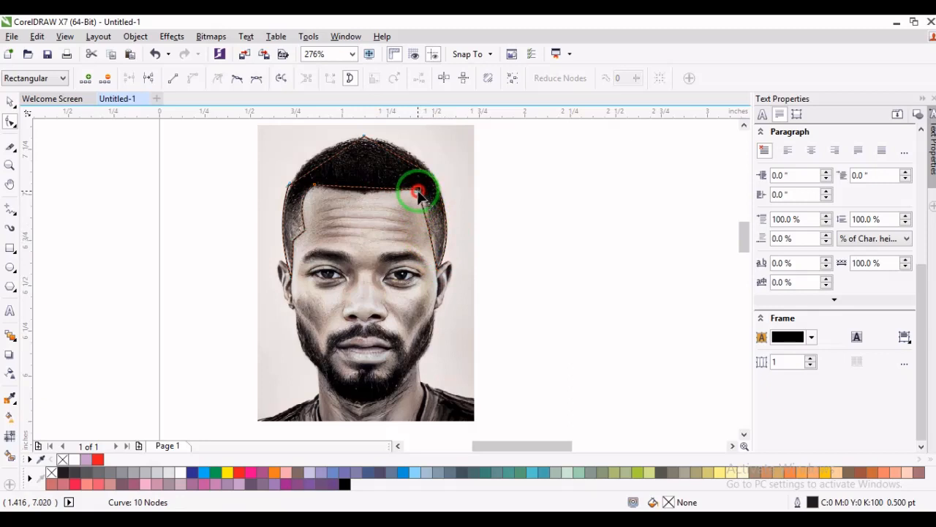
{"action": "left_click_drag", "start_coordinate": [414, 192], "coordinate": [422, 209]}
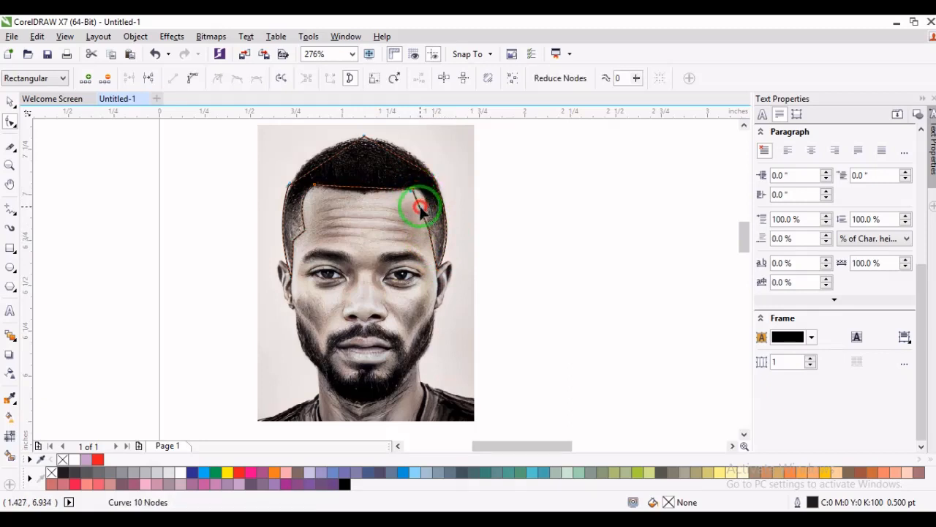
{"action": "right_click", "coordinate": [418, 205]}
{"action": "left_click", "coordinate": [445, 266]}
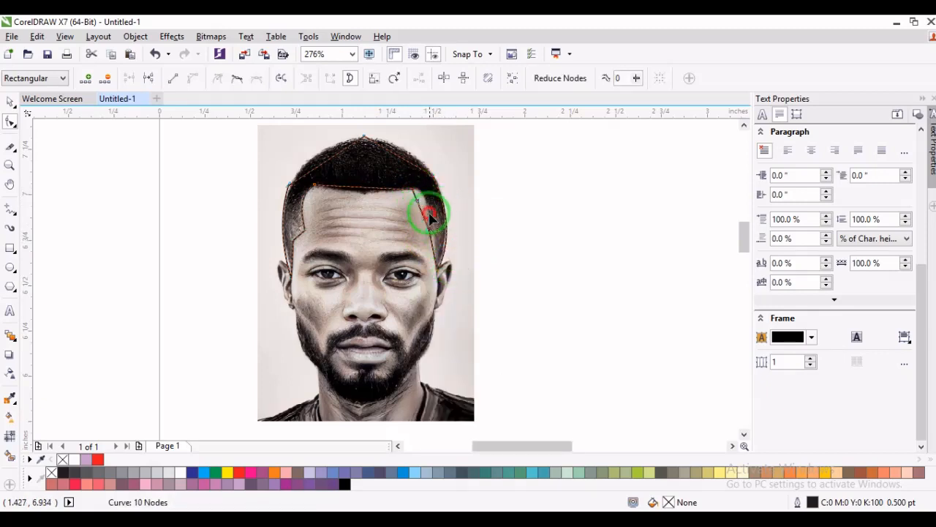
{"action": "left_click_drag", "start_coordinate": [428, 209], "coordinate": [425, 197]}
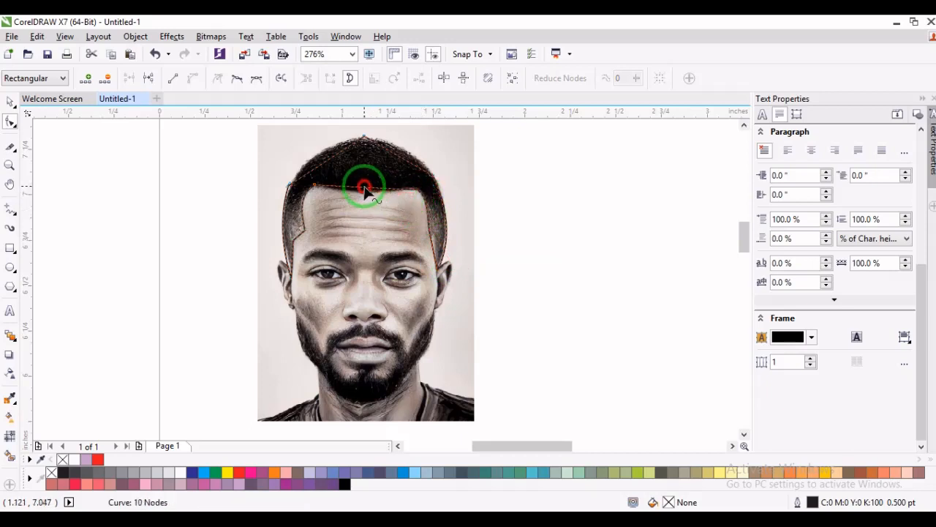
{"action": "left_click_drag", "start_coordinate": [365, 188], "coordinate": [366, 197]}
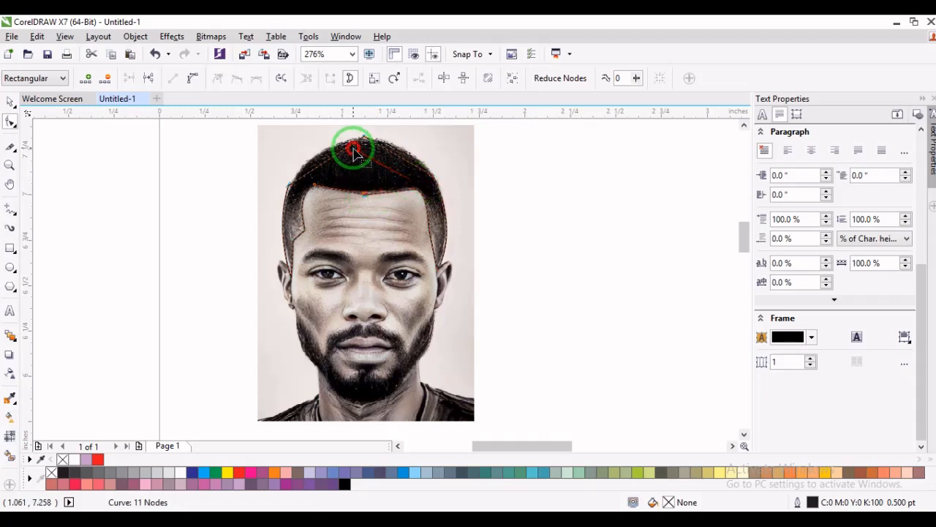
- Convert the two segments meeting at the top of the hair outline to curves and bend them outward along the crown
{"action": "left_click", "coordinate": [289, 185]}
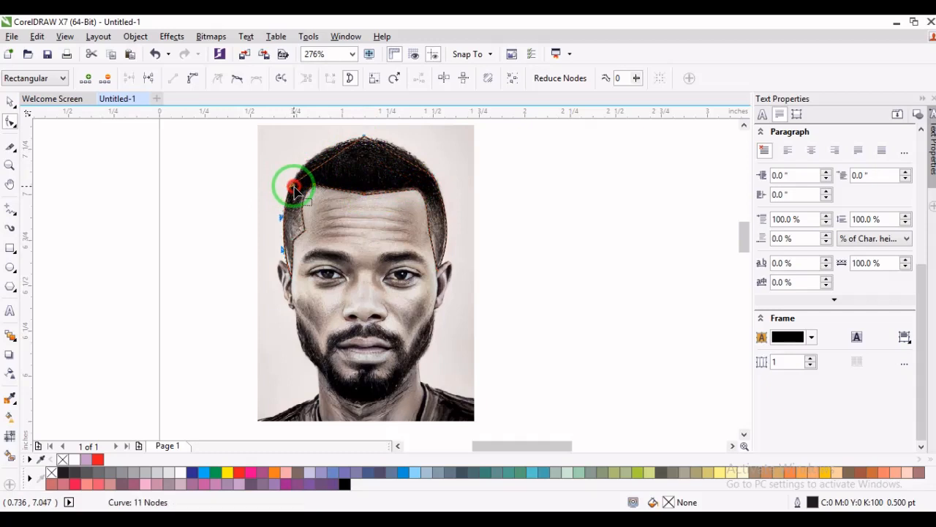
{"action": "right_click", "coordinate": [316, 167]}
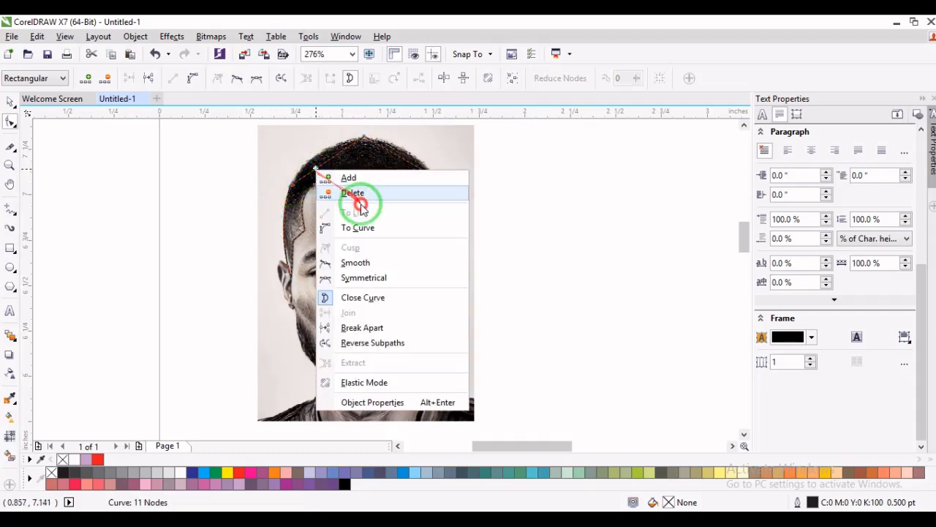
{"action": "left_click", "coordinate": [358, 227]}
{"action": "left_click_drag", "start_coordinate": [324, 155], "coordinate": [317, 151]}
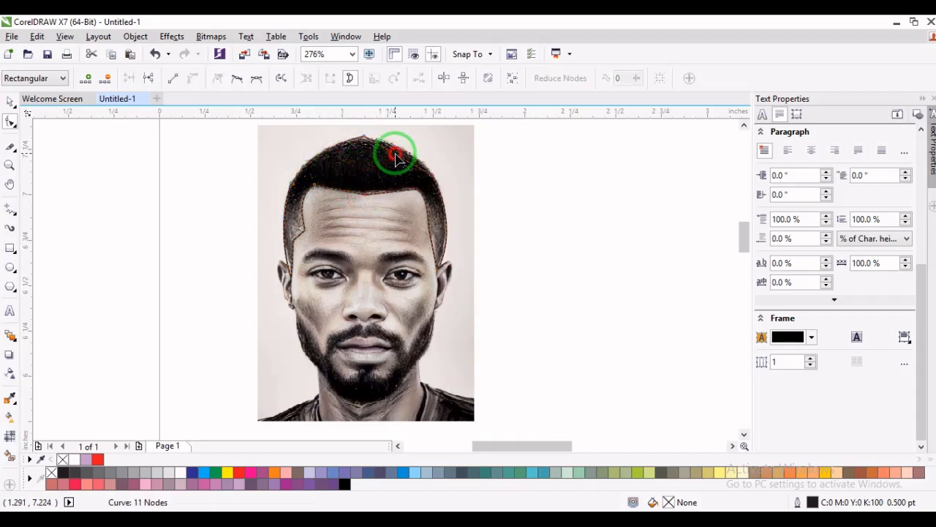
{"action": "left_click", "coordinate": [363, 136]}
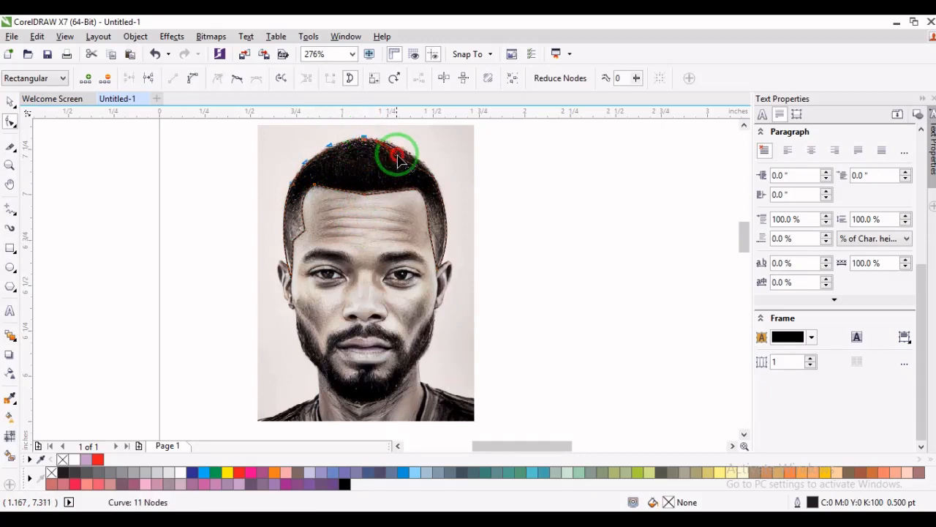
{"action": "right_click", "coordinate": [395, 158]}
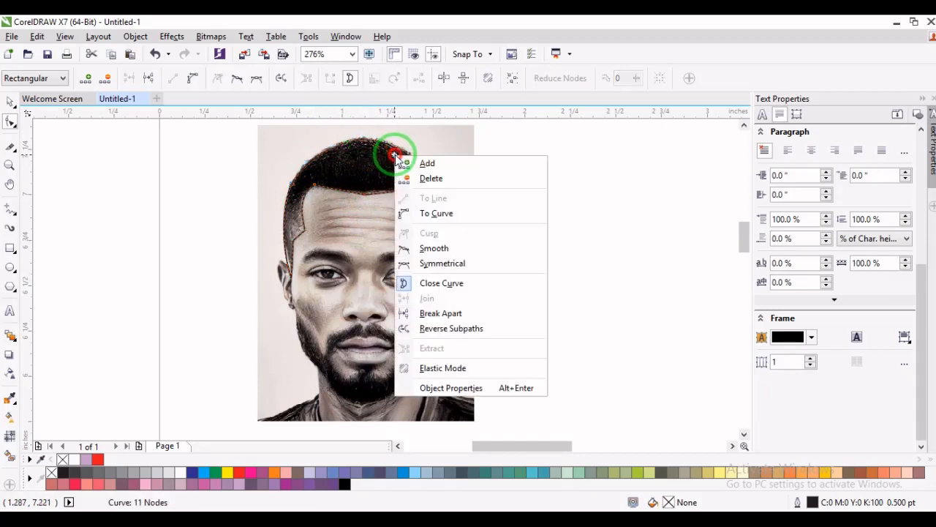
{"action": "left_click", "coordinate": [420, 211]}
{"action": "left_click_drag", "start_coordinate": [398, 158], "coordinate": [401, 150]}
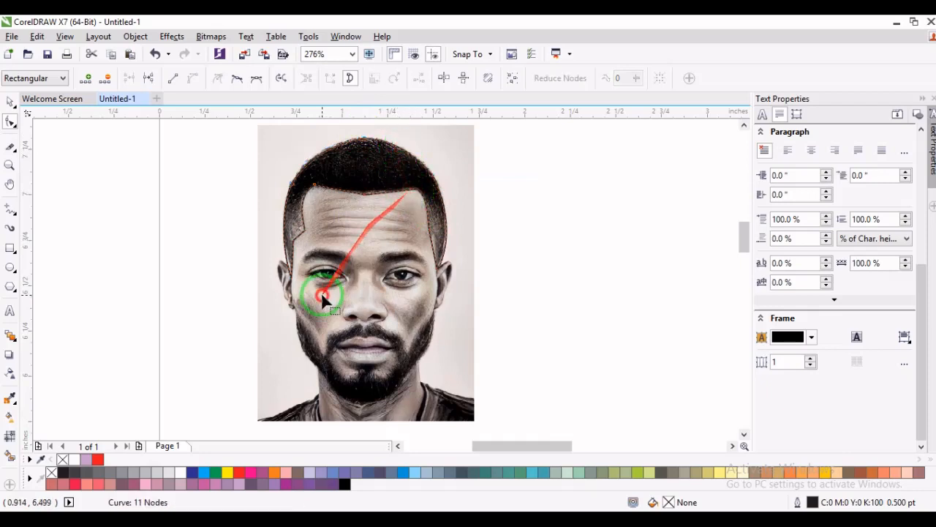
- Fill the hair outline with the C100 M100 Y100 K100 black and deselect it
{"action": "left_click", "coordinate": [345, 483]}
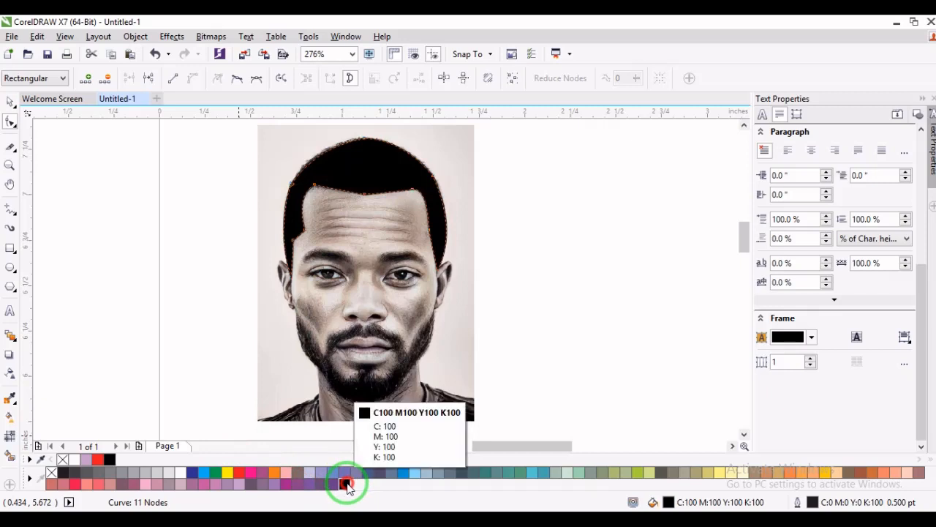
{"action": "key", "text": "space"}
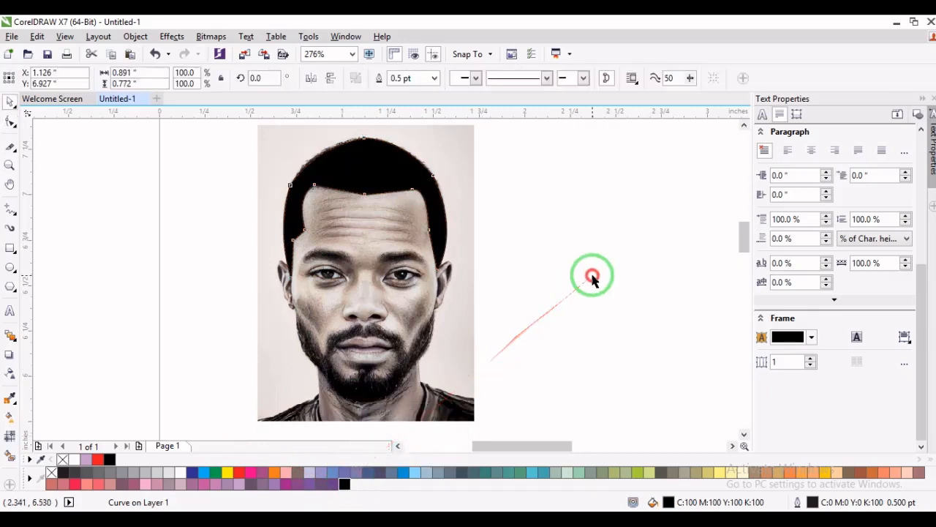
{"action": "left_click", "coordinate": [593, 278]}
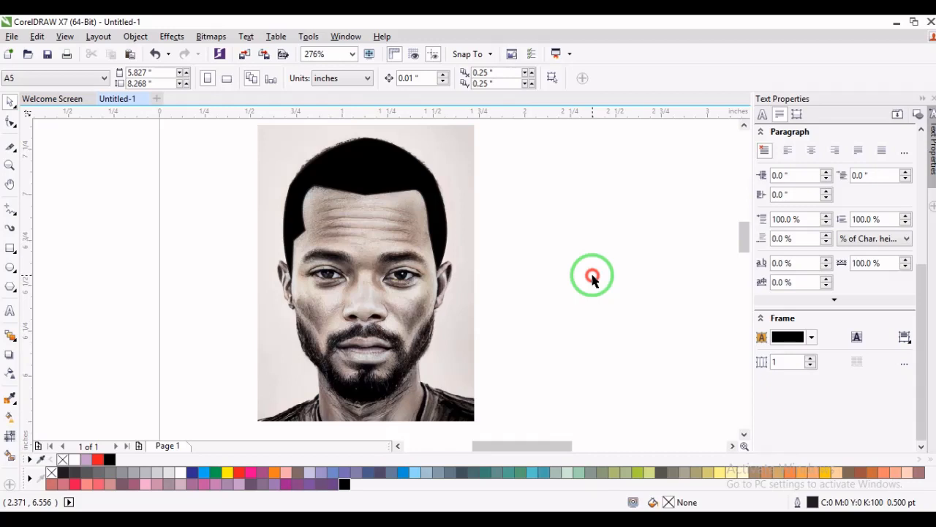
- Draw a closed, crescent-like freehand shape to the left of the photo with the Smart Drawing tool
{"action": "left_click", "coordinate": [427, 182]}
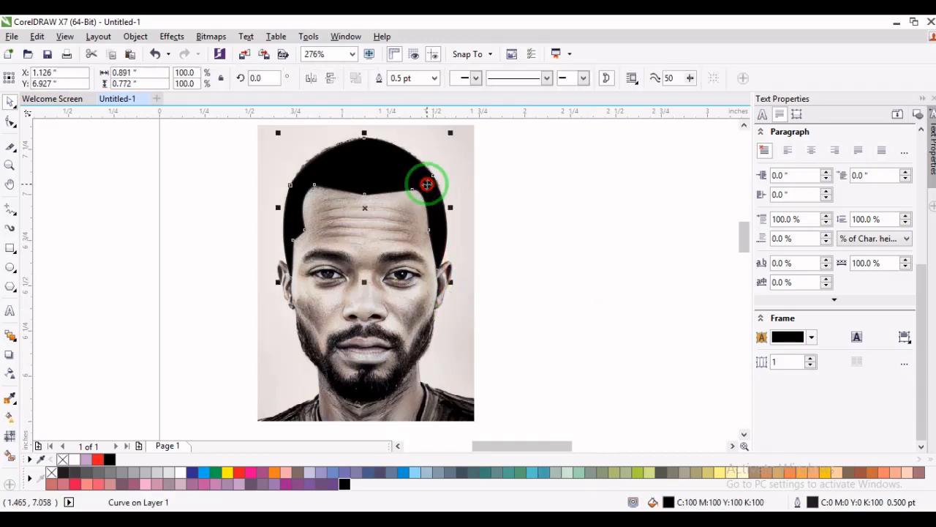
{"action": "left_click", "coordinate": [15, 215]}
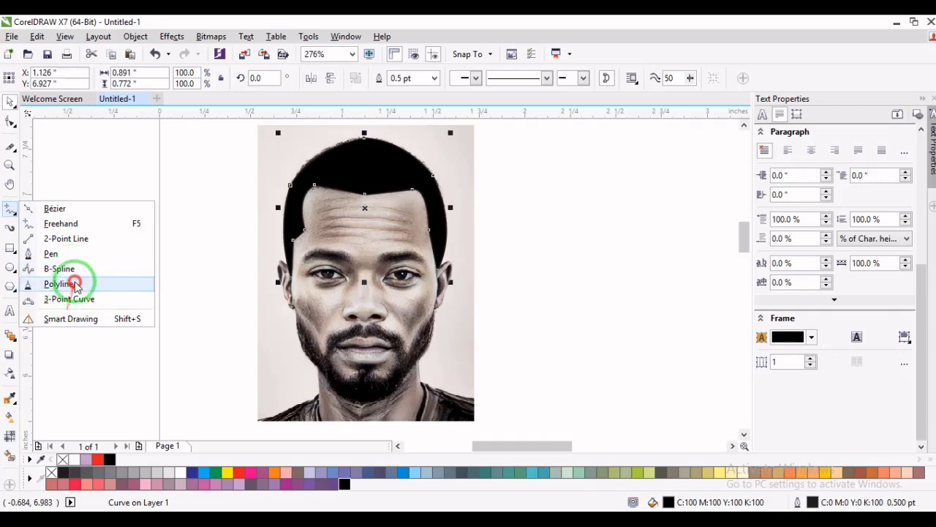
{"action": "left_click", "coordinate": [74, 320]}
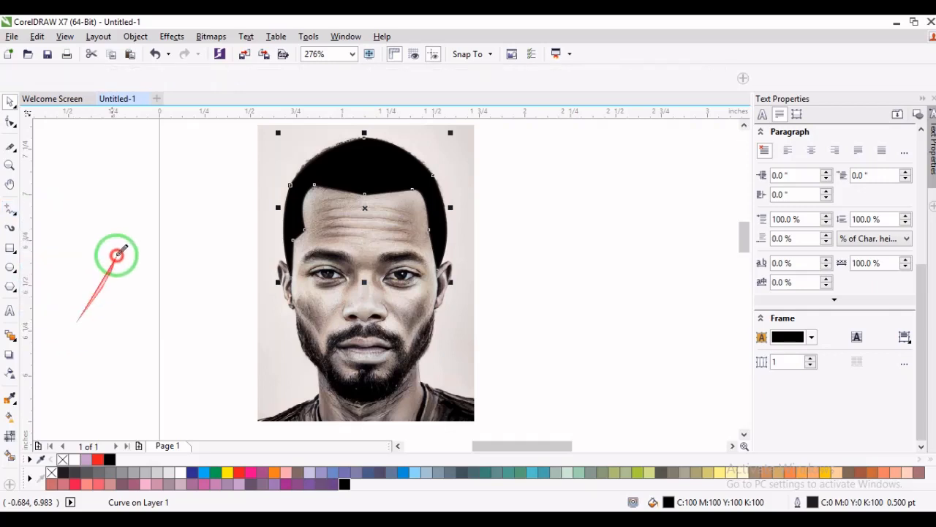
{"action": "mouse_move", "coordinate": [106, 217]}
{"action": "left_mouse_down"}
{"action": "mouse_move", "coordinate": [148, 271]}
{"action": "mouse_move", "coordinate": [189, 245]}
{"action": "mouse_move", "coordinate": [216, 270]}
{"action": "mouse_move", "coordinate": [151, 333]}
{"action": "mouse_move", "coordinate": [119, 283]}
{"action": "mouse_move", "coordinate": [120, 256]}
{"action": "mouse_move", "coordinate": [103, 224]}
{"action": "mouse_move", "coordinate": [215, 258]}
{"action": "left_mouse_up"}
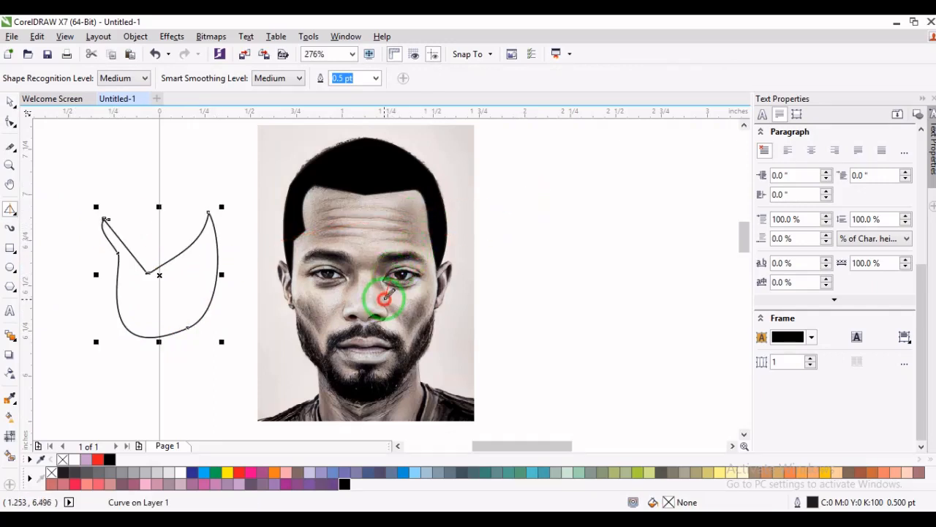
- Trace a closed outline around the photo's right eye opening with the Smart Drawing tool and fill it with white
{"action": "left_click", "coordinate": [10, 164]}
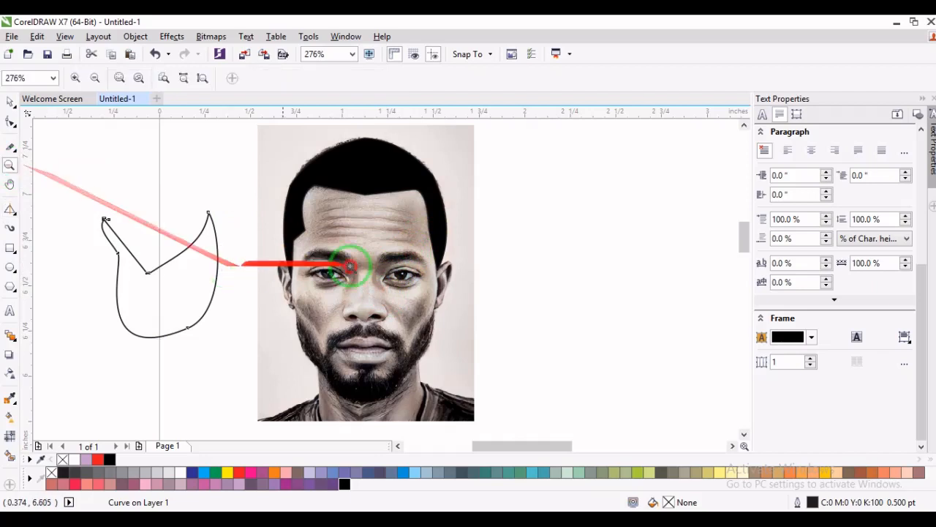
{"action": "left_click_drag", "start_coordinate": [378, 265], "coordinate": [436, 287]}
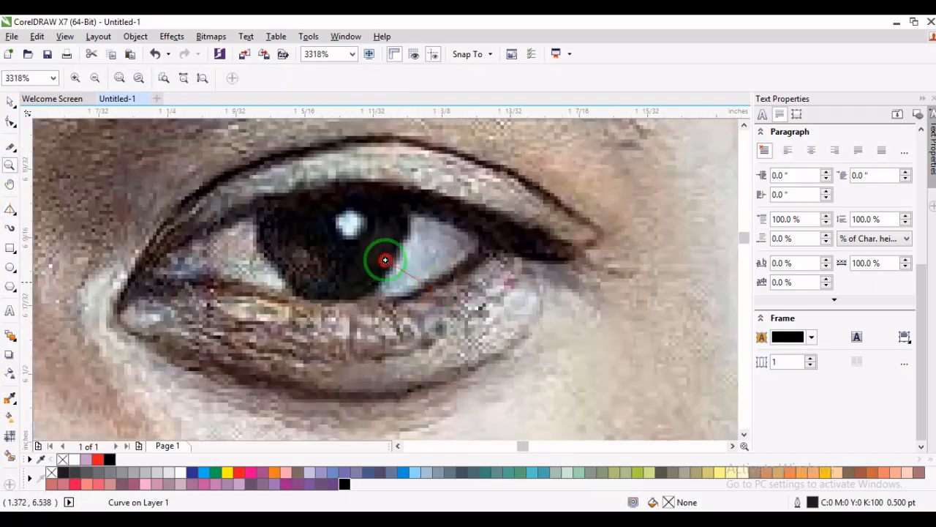
{"action": "right_click", "coordinate": [297, 225]}
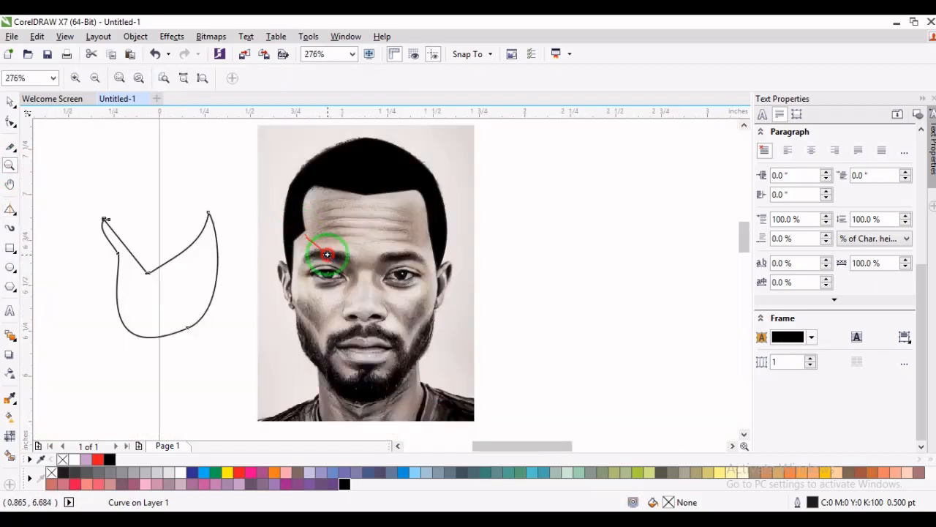
{"action": "left_click_drag", "start_coordinate": [328, 242], "coordinate": [556, 388]}
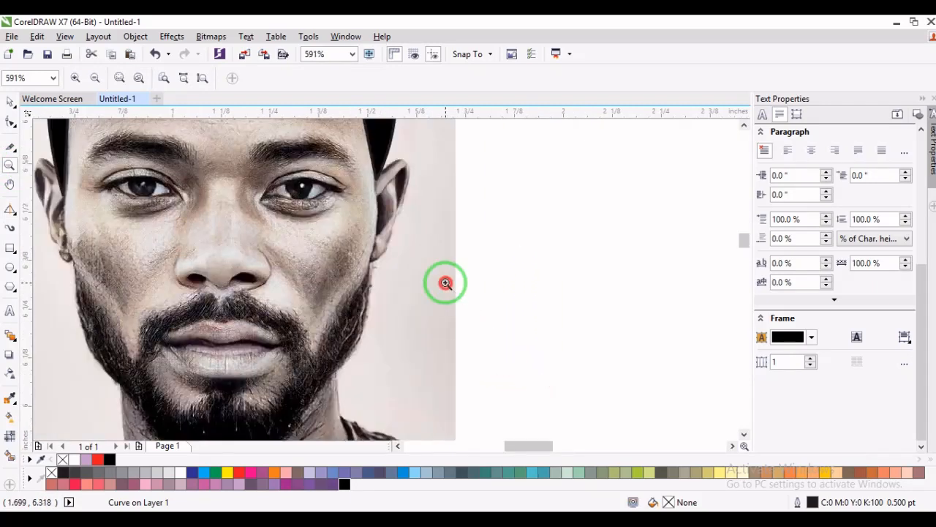
{"action": "left_click", "coordinate": [8, 208]}
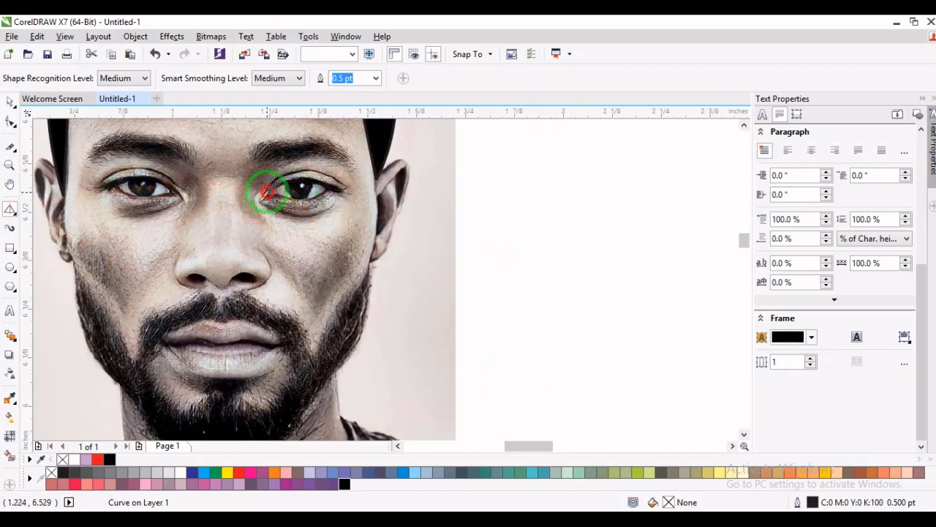
{"action": "left_click_drag", "start_coordinate": [268, 191], "coordinate": [276, 185]}
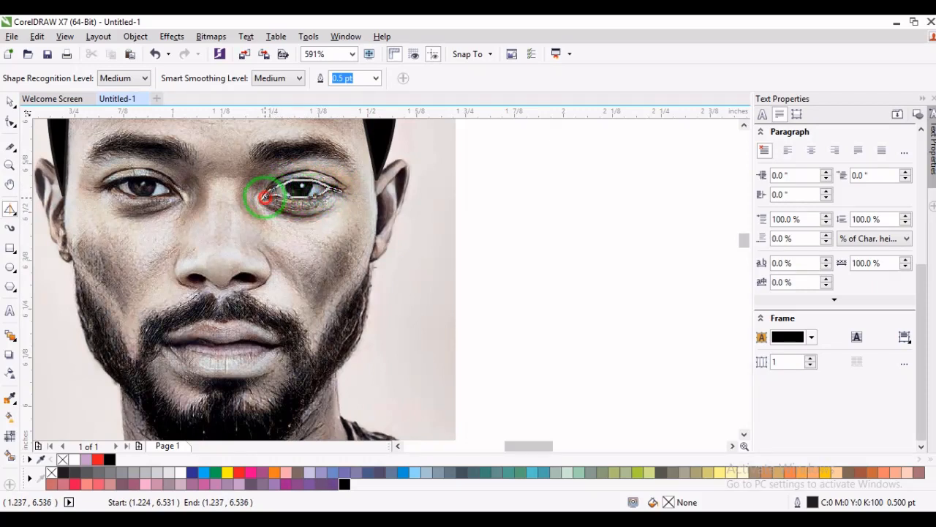
{"action": "left_click_drag", "start_coordinate": [268, 197], "coordinate": [270, 199]}
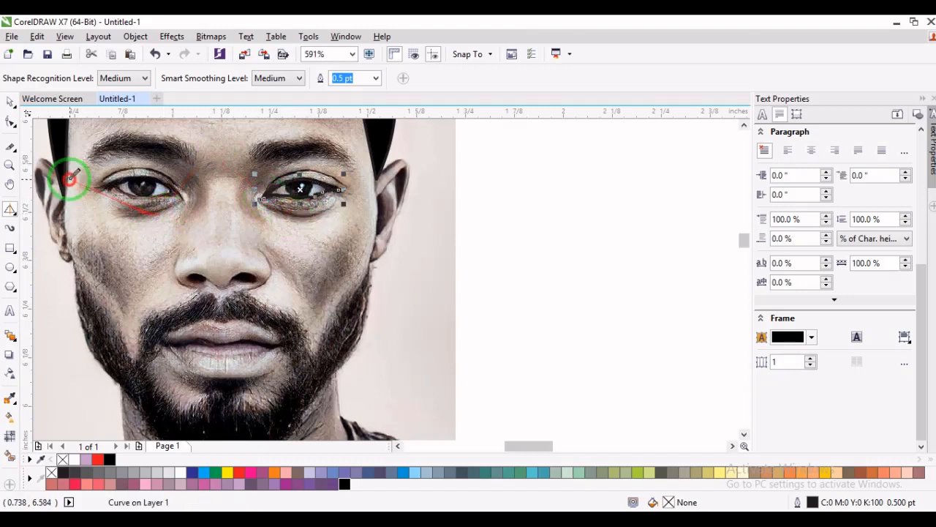
{"action": "left_click", "coordinate": [182, 471]}
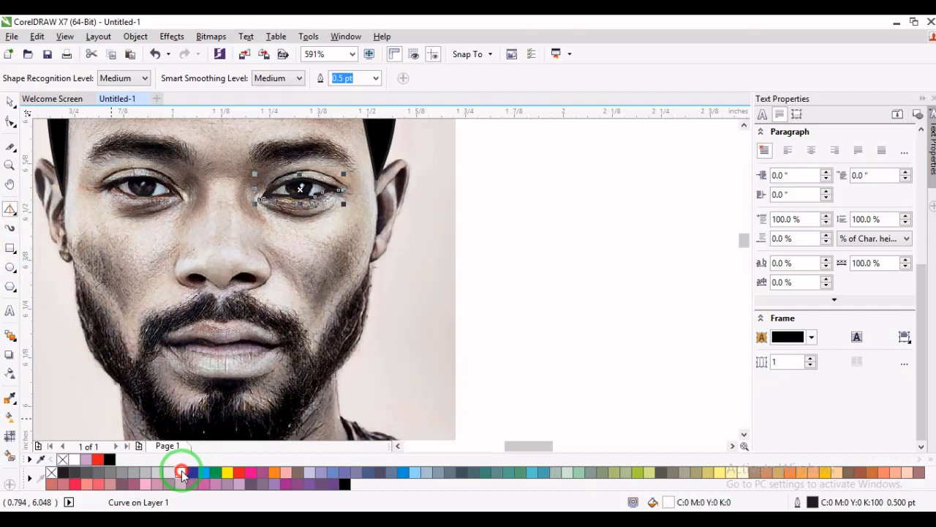
- Move the traced eye outline off the face to the blank area right of the photo and delete it
{"action": "left_click", "coordinate": [10, 101]}
{"action": "left_click_drag", "start_coordinate": [300, 190], "coordinate": [505, 213]}
{"action": "left_click", "coordinate": [505, 234]}
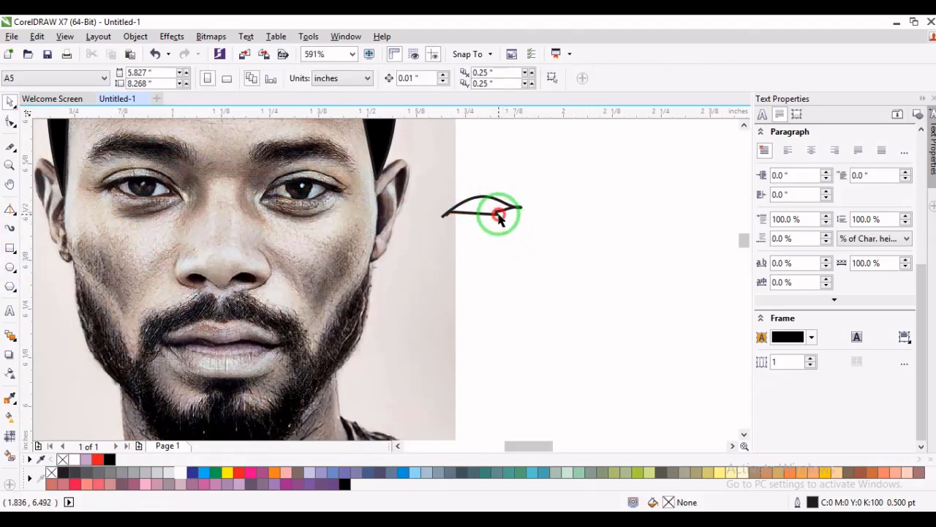
{"action": "left_click", "coordinate": [461, 212]}
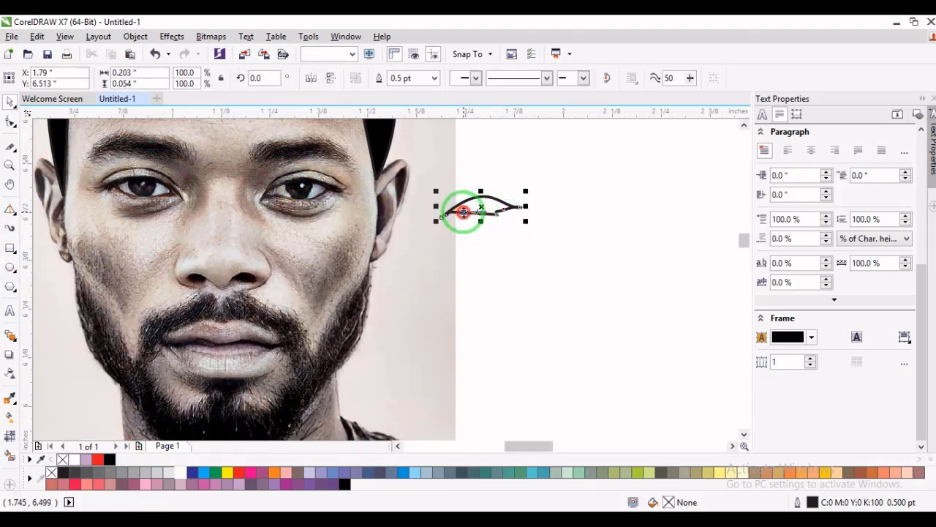
{"action": "key", "text": "Delete"}
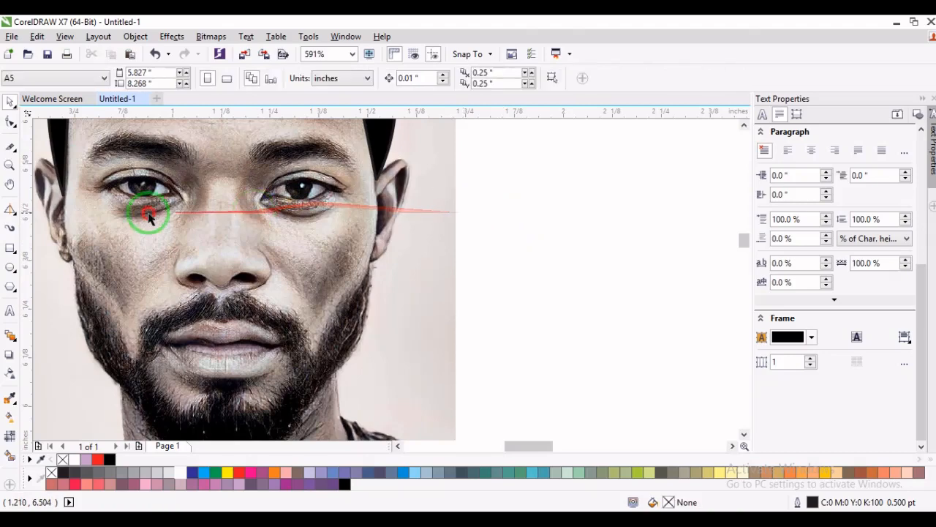
- Trace a closed freehand outline about 0.10 by 0.26 inches around the ear on the photo's right side and remove it
{"action": "left_click", "coordinate": [13, 212]}
{"action": "left_click", "coordinate": [73, 236]}
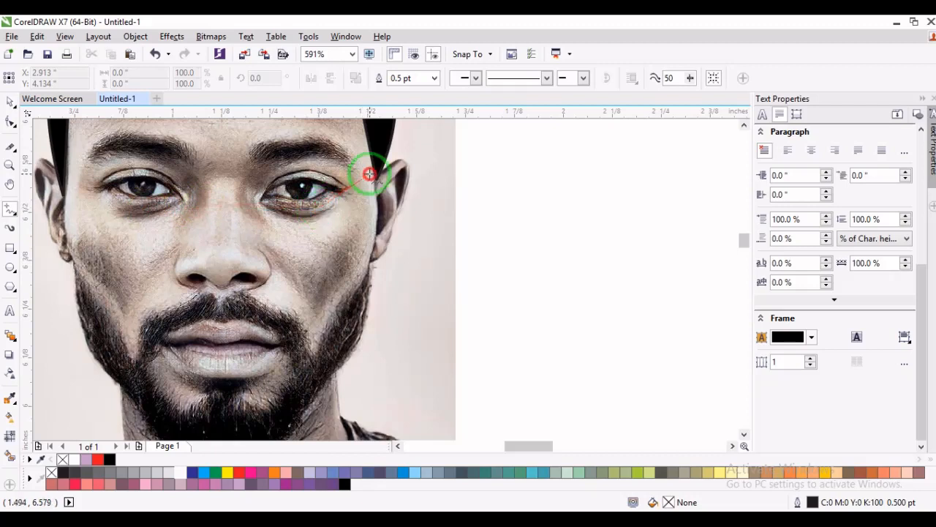
{"action": "mouse_move", "coordinate": [377, 178]}
{"action": "left_mouse_down"}
{"action": "mouse_move", "coordinate": [393, 159]}
{"action": "mouse_move", "coordinate": [408, 161]}
{"action": "mouse_move", "coordinate": [399, 211]}
{"action": "mouse_move", "coordinate": [374, 262]}
{"action": "left_mouse_up"}
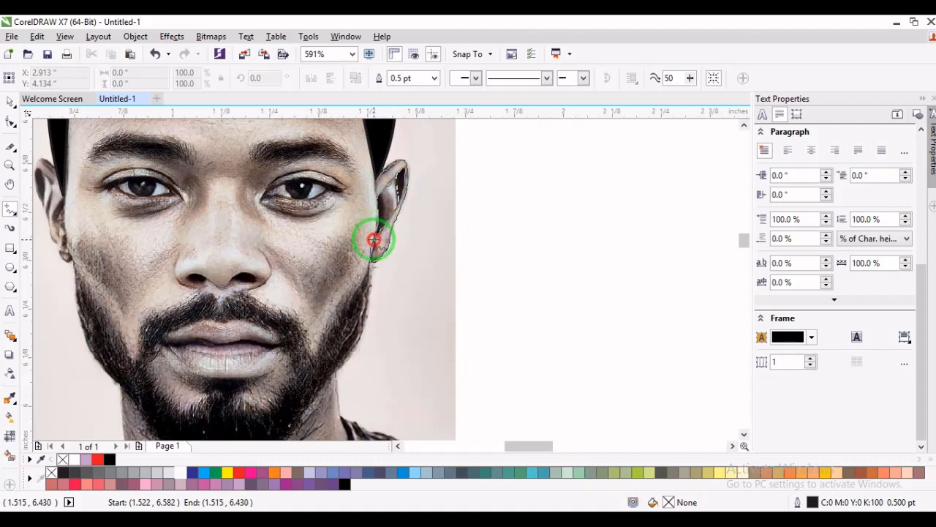
{"action": "left_click_drag", "start_coordinate": [374, 239], "coordinate": [374, 186]}
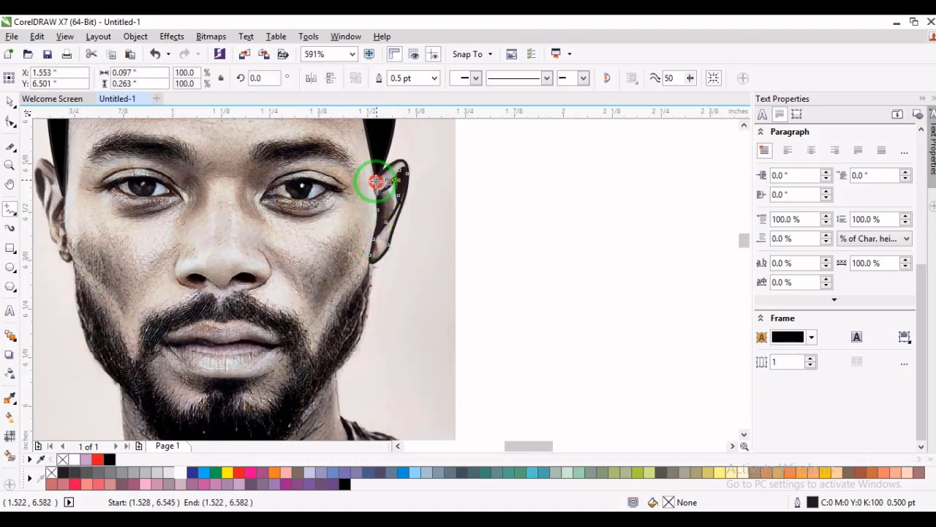
{"action": "left_click", "coordinate": [375, 178]}
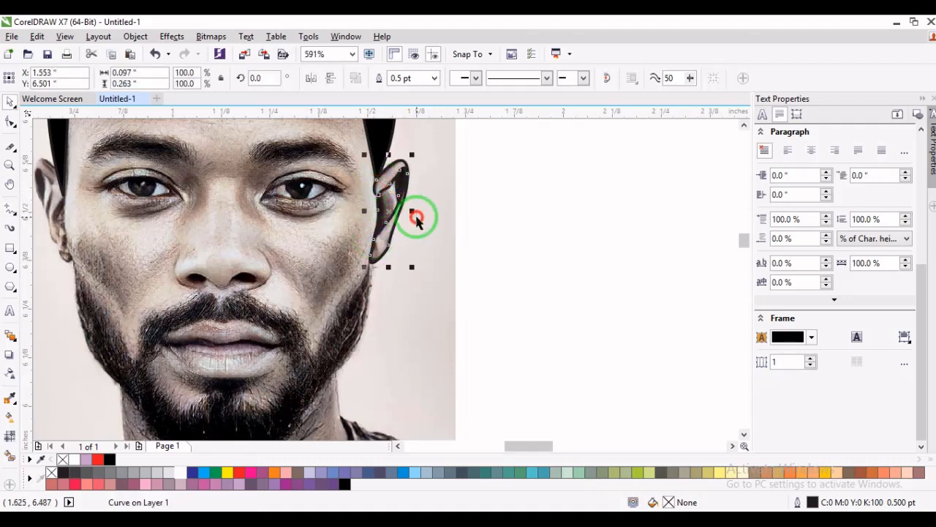
{"action": "key", "text": "Escape"}
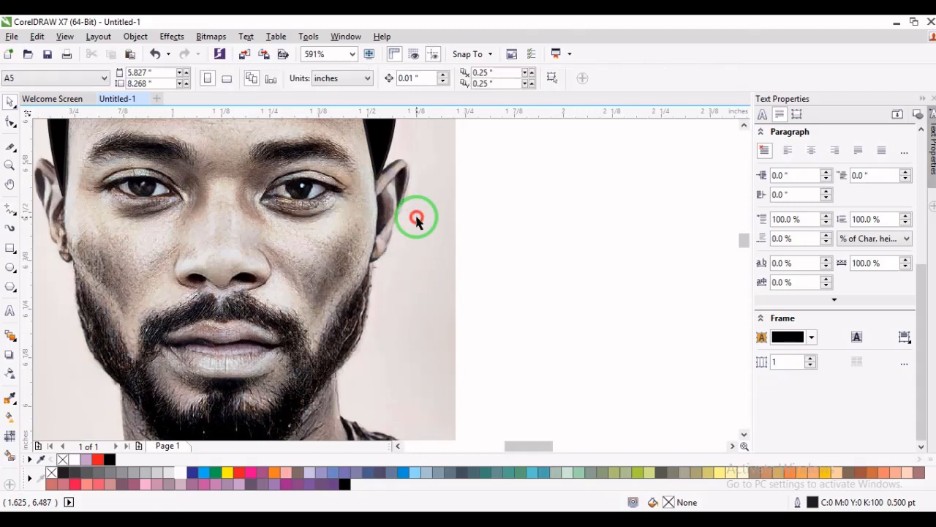
- Paint a 0.5-inch-wide Artistic Media stroke at the photo's right edge with freehand smoothing 100, and delete it
{"action": "left_click", "coordinate": [12, 230]}
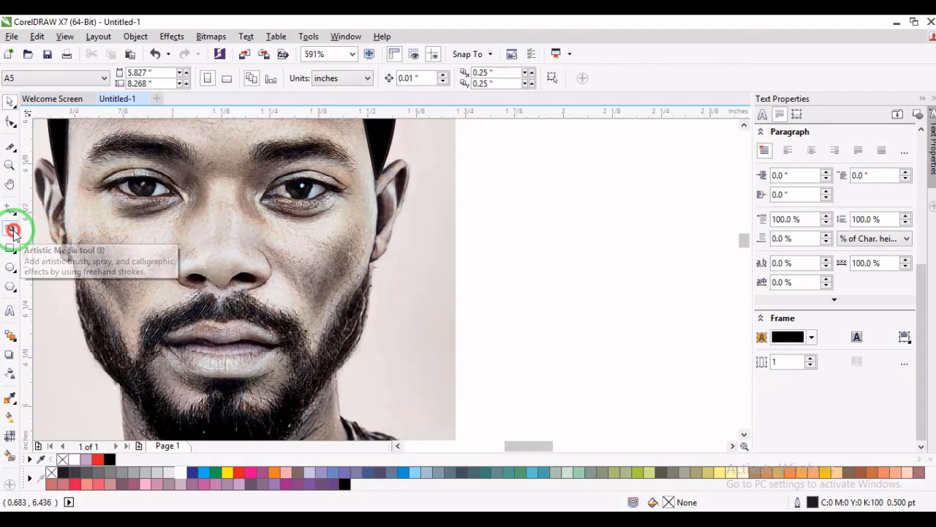
{"action": "left_click_drag", "start_coordinate": [416, 185], "coordinate": [467, 188]}
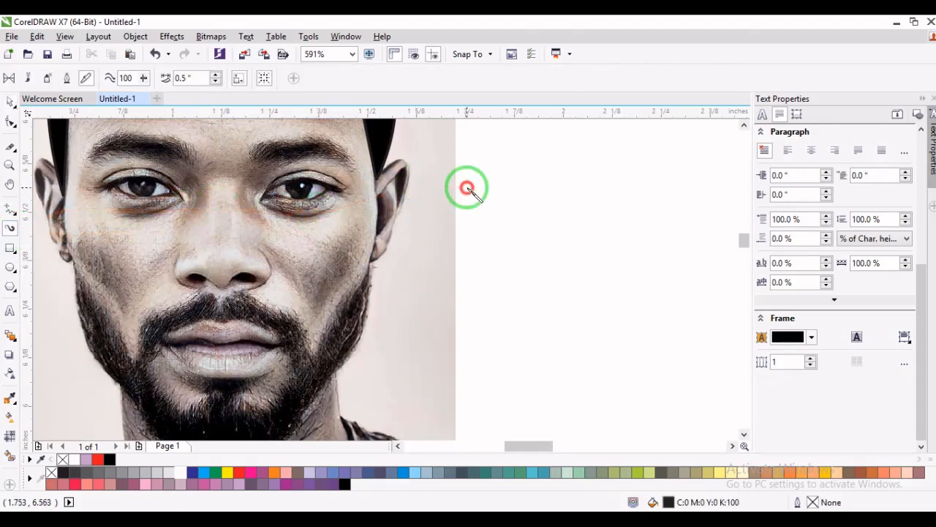
{"action": "mouse_move", "coordinate": [468, 190]}
{"action": "left_mouse_down"}
{"action": "mouse_move", "coordinate": [490, 191]}
{"action": "mouse_move", "coordinate": [490, 222]}
{"action": "mouse_move", "coordinate": [475, 227]}
{"action": "mouse_move", "coordinate": [526, 205]}
{"action": "mouse_move", "coordinate": [603, 224]}
{"action": "left_mouse_up"}
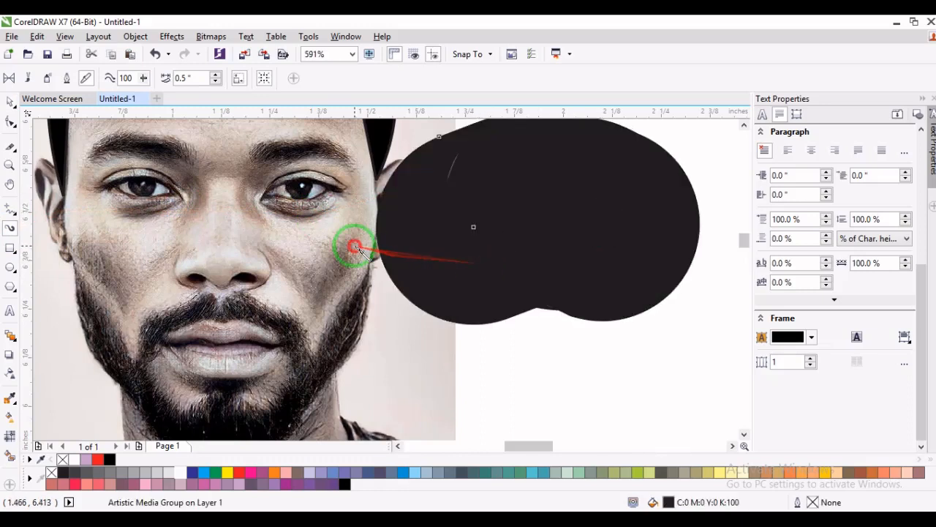
{"action": "left_click", "coordinate": [10, 164]}
{"action": "right_click", "coordinate": [117, 174]}
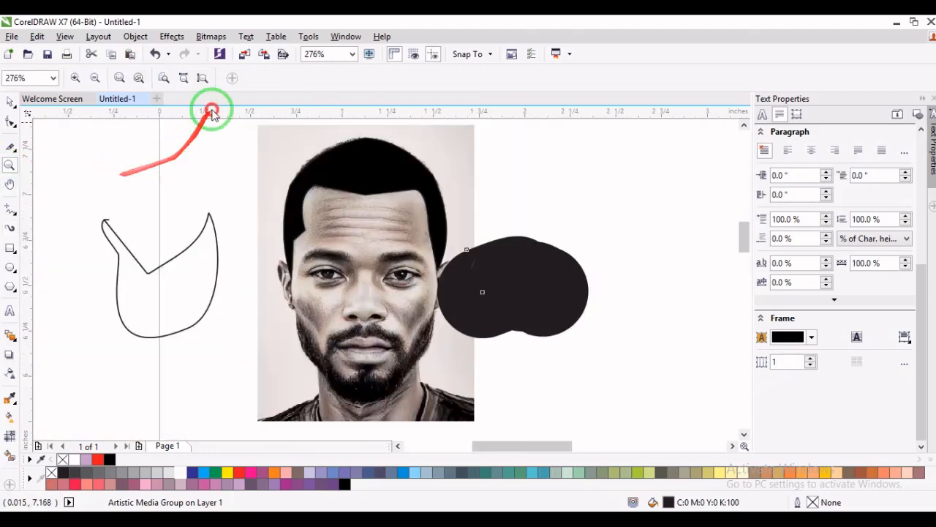
{"action": "left_click", "coordinate": [13, 105]}
{"action": "key", "text": "Delete"}
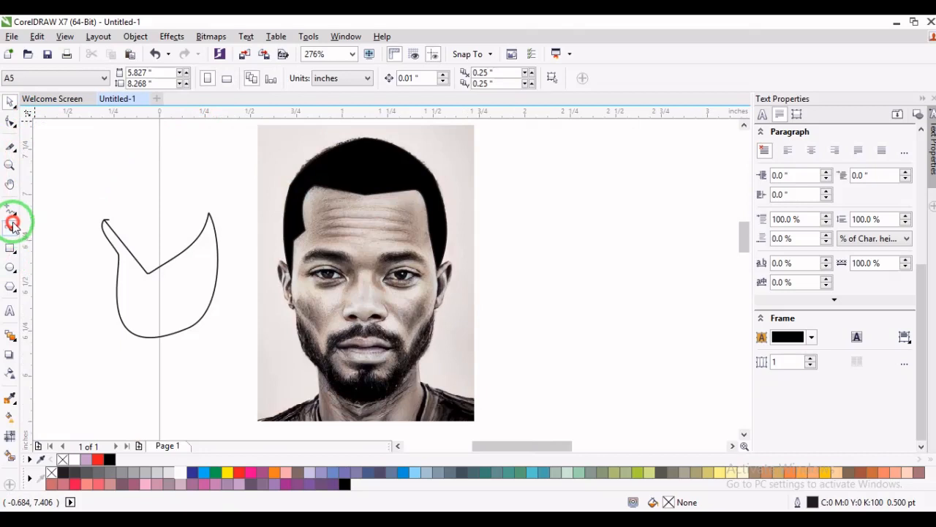
- Lower the Artistic Media freehand smoothing to 59 and paint a curved stroke from above the crescent shape to the photo's left edge
{"action": "left_click", "coordinate": [12, 225]}
{"action": "left_click", "coordinate": [143, 81]}
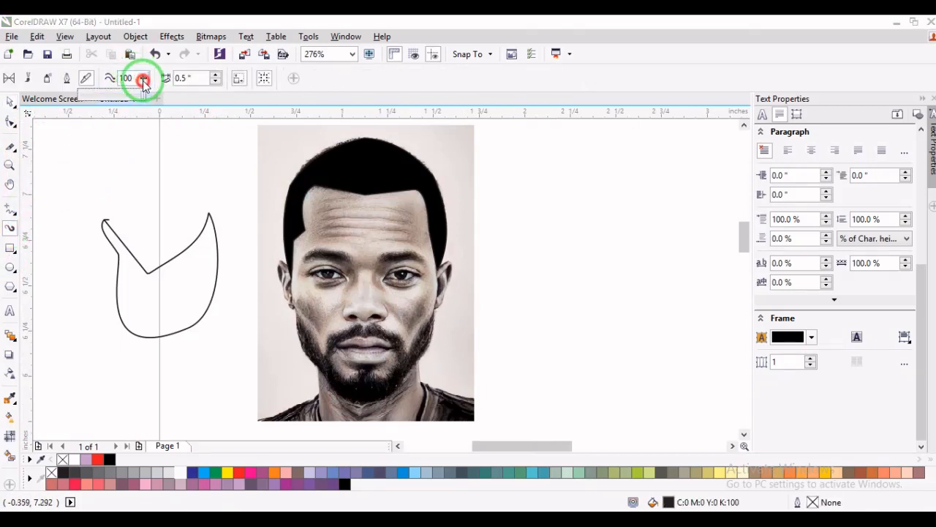
{"action": "left_click_drag", "start_coordinate": [144, 81], "coordinate": [120, 101]}
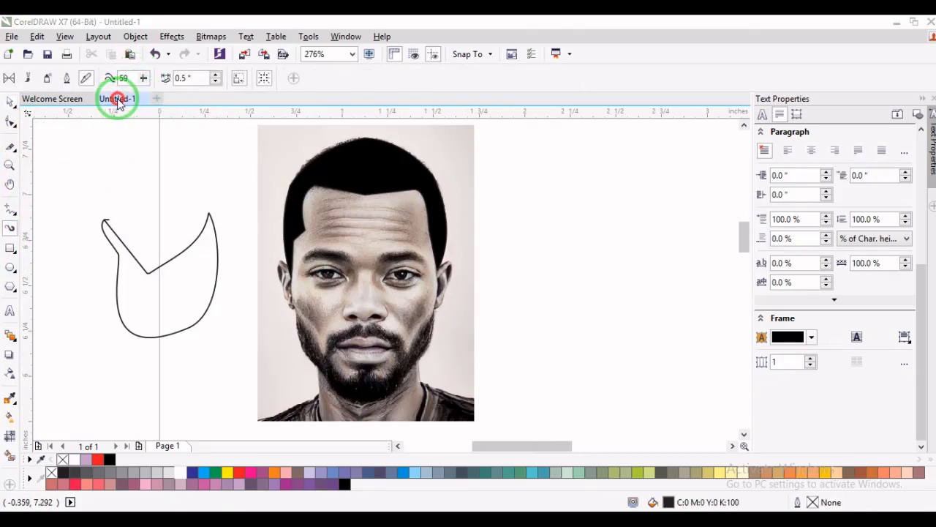
{"action": "mouse_move", "coordinate": [105, 195]}
{"action": "left_mouse_down"}
{"action": "mouse_move", "coordinate": [218, 176]}
{"action": "mouse_move", "coordinate": [262, 245]}
{"action": "left_mouse_up"}
- Set the Artistic Media freehand smoothing to 20
{"action": "left_click", "coordinate": [133, 78]}
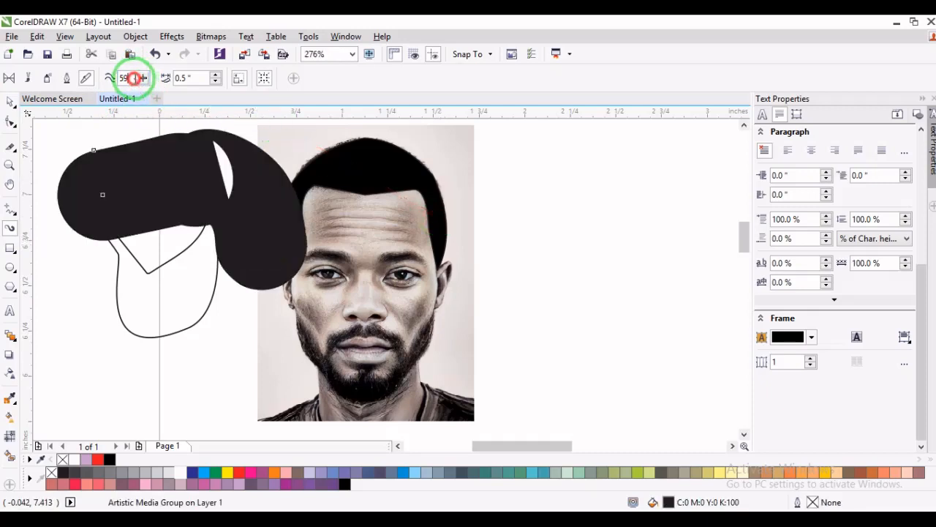
{"action": "left_click_drag", "start_coordinate": [134, 78], "coordinate": [107, 77]}
{"action": "type", "text": "20"}
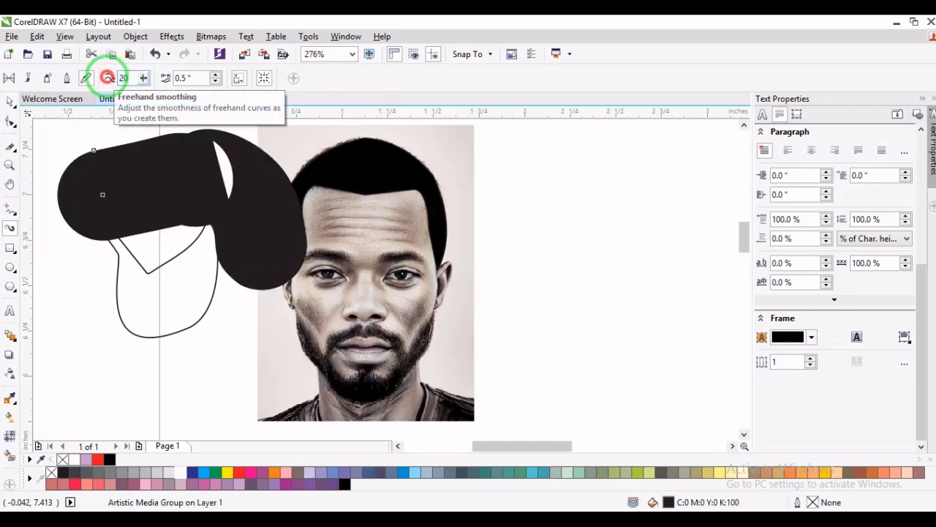
- Paint a winding Artistic Media stroke to the right of the photo, and delete both thick black strokes
{"action": "mouse_move", "coordinate": [457, 175]}
{"action": "left_mouse_down"}
{"action": "mouse_move", "coordinate": [530, 180]}
{"action": "mouse_move", "coordinate": [545, 202]}
{"action": "mouse_move", "coordinate": [622, 183]}
{"action": "mouse_move", "coordinate": [633, 145]}
{"action": "mouse_move", "coordinate": [694, 199]}
{"action": "mouse_move", "coordinate": [655, 316]}
{"action": "left_mouse_up"}
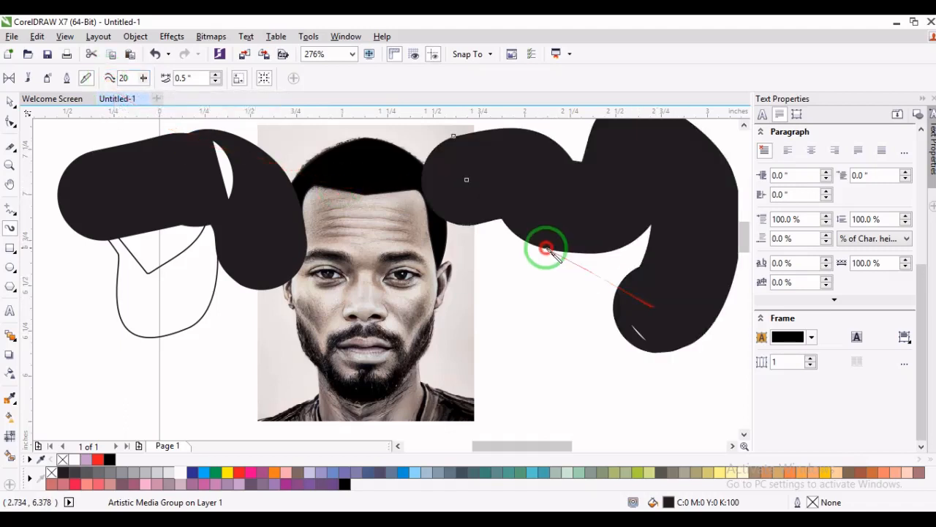
{"action": "key", "text": "Delete"}
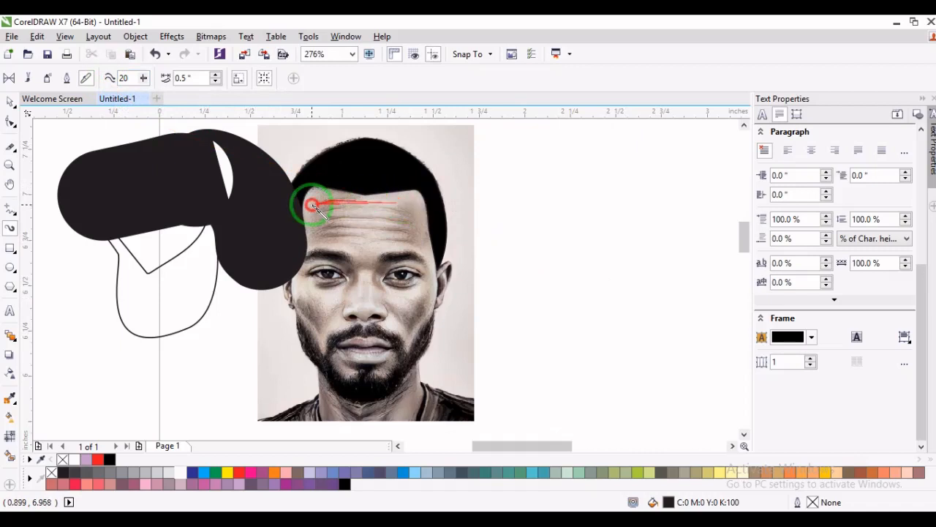
{"action": "left_click", "coordinate": [11, 103]}
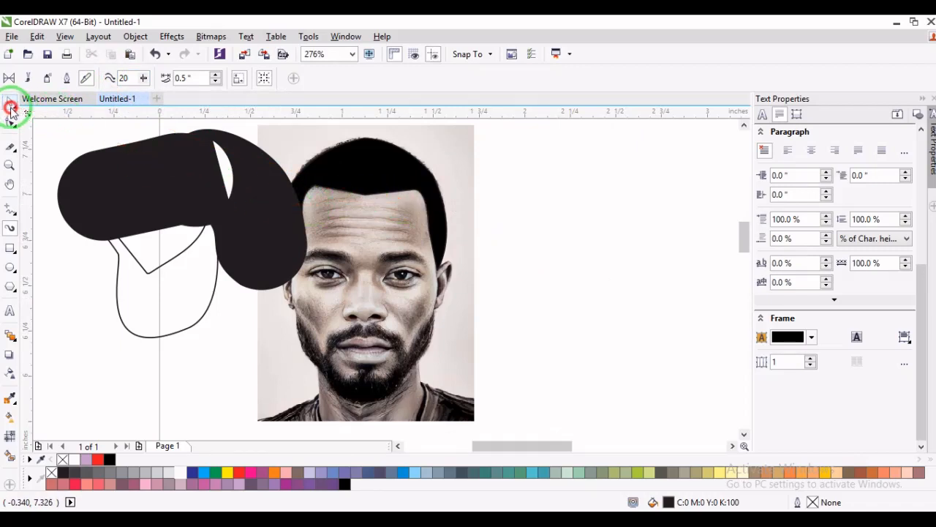
{"action": "left_click", "coordinate": [131, 210]}
{"action": "key", "text": "Delete"}
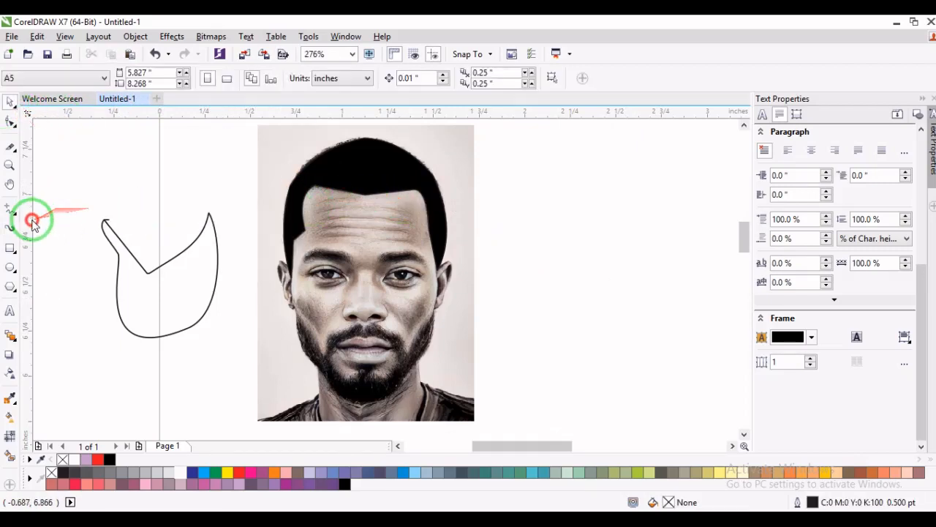
{"action": "left_click", "coordinate": [9, 231]}
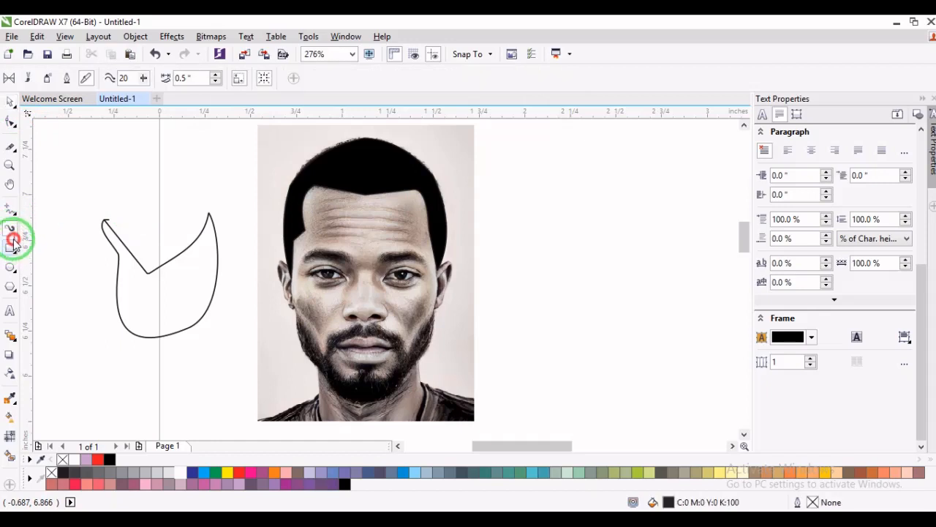
{"action": "left_click", "coordinate": [110, 78]}
{"action": "left_click", "coordinate": [65, 81]}
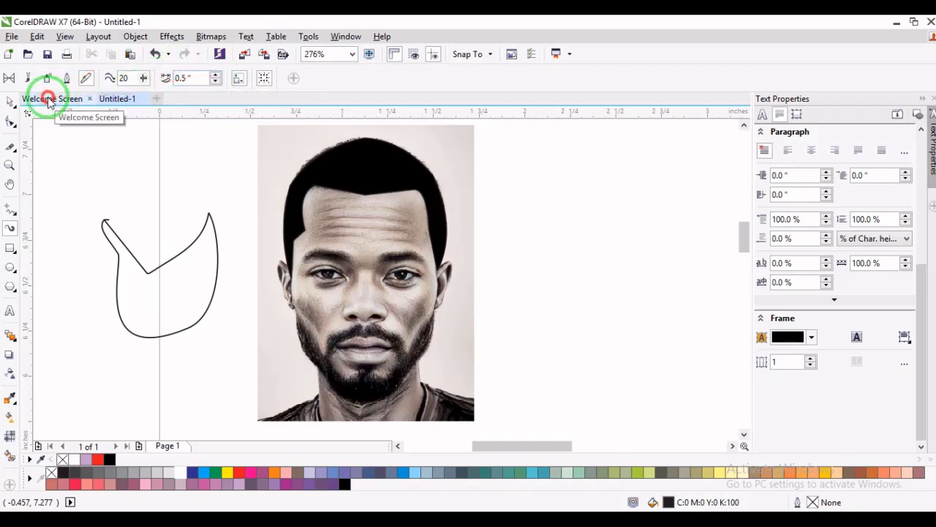
- Delete the crescent-like freehand shape to the left of the photo
{"action": "left_click", "coordinate": [11, 102]}
{"action": "left_click", "coordinate": [119, 237]}
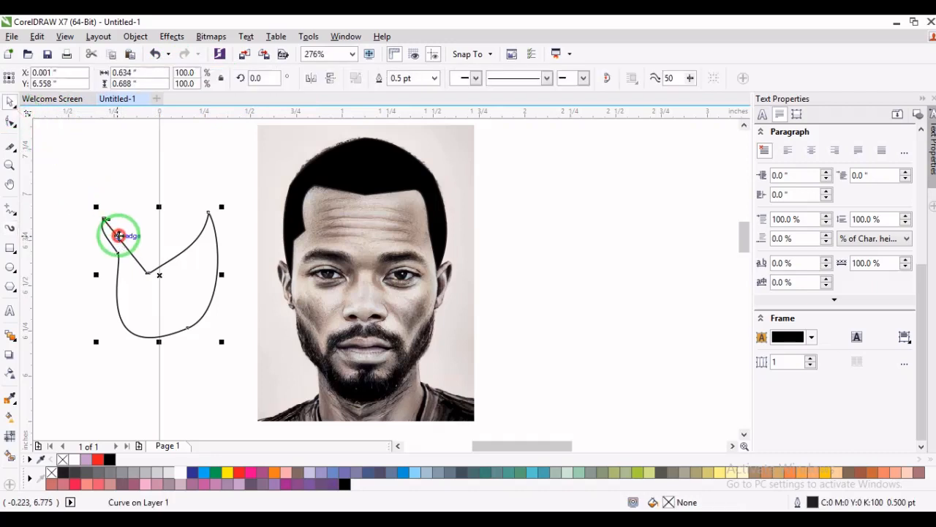
{"action": "key", "text": "Delete"}
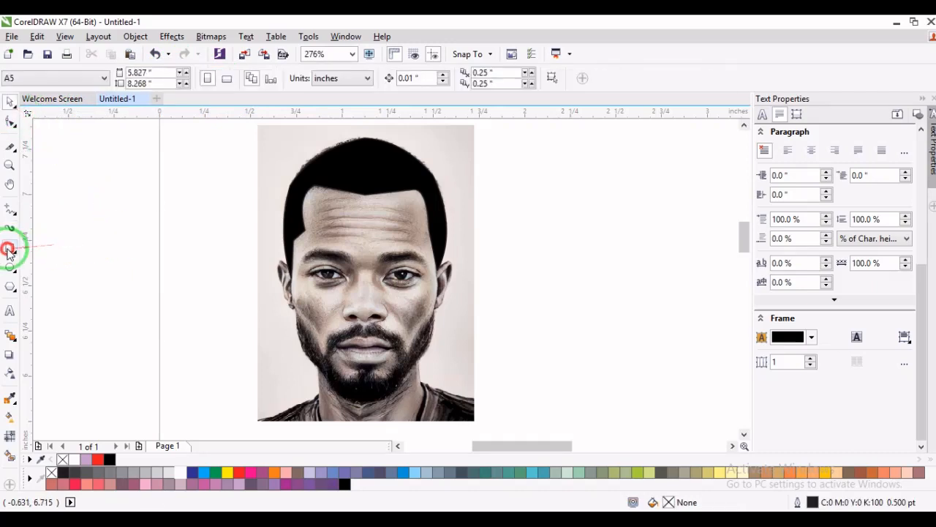
- Activate the Rectangle tool
{"action": "left_click", "coordinate": [9, 250]}
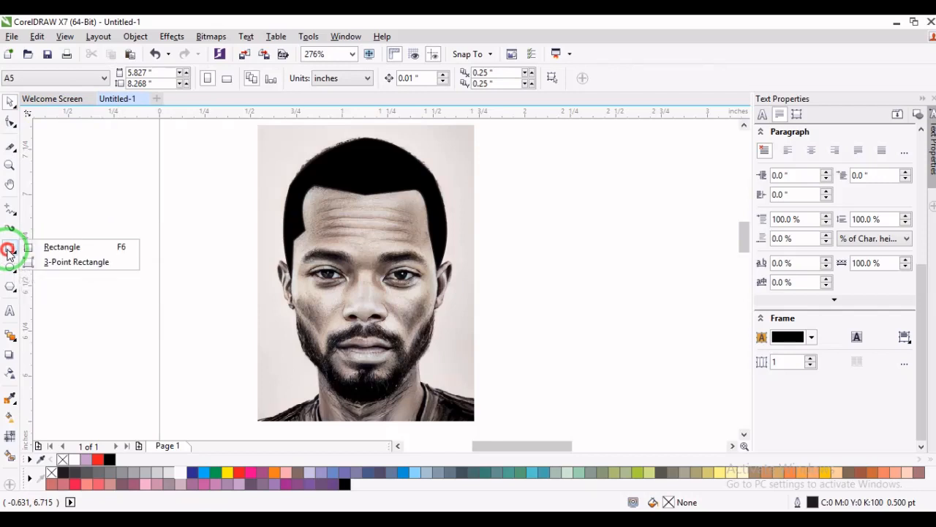
{"action": "left_click", "coordinate": [60, 247]}
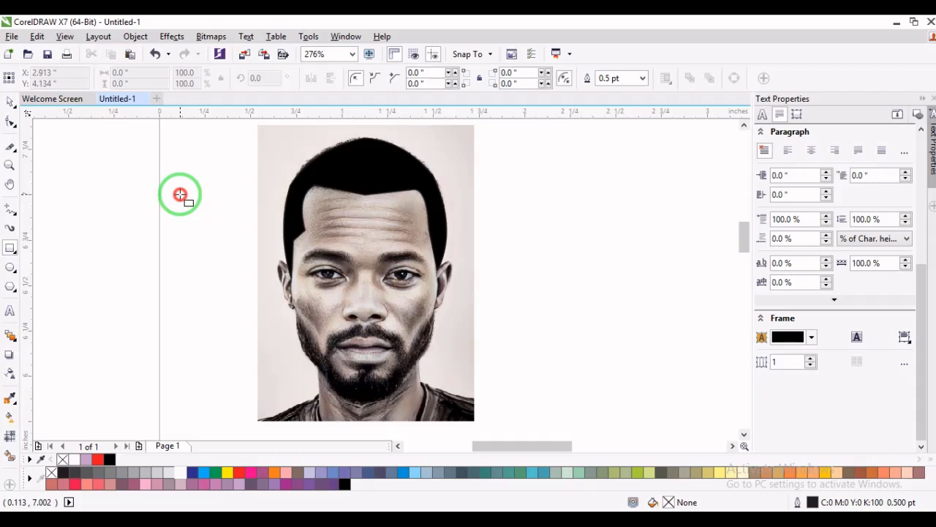
- Draw a rectangle about 0.79 by 0.73 inches beside the photo, and move it to the photo's right side
{"action": "mouse_move", "coordinate": [101, 182]}
{"action": "left_mouse_down"}
{"action": "mouse_move", "coordinate": [232, 285]}
{"action": "mouse_move", "coordinate": [244, 316]}
{"action": "left_mouse_up"}
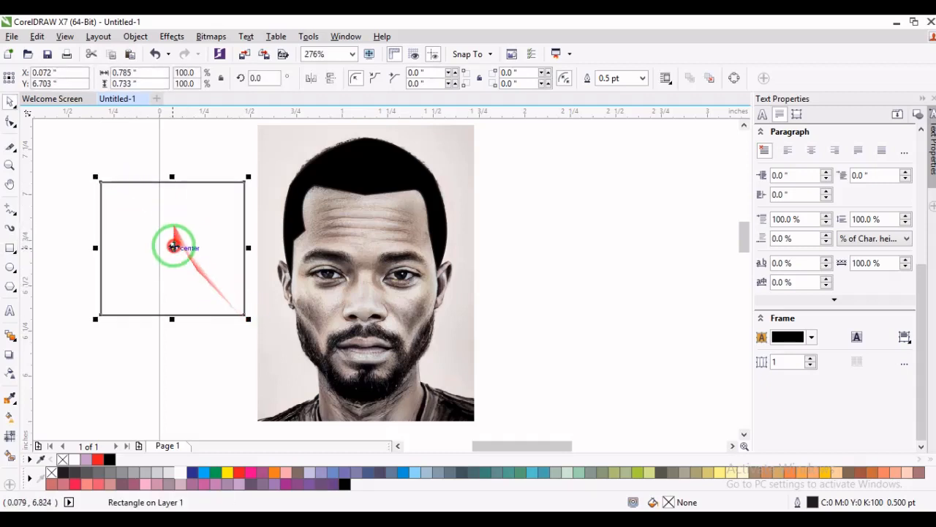
{"action": "left_click_drag", "start_coordinate": [174, 248], "coordinate": [578, 247]}
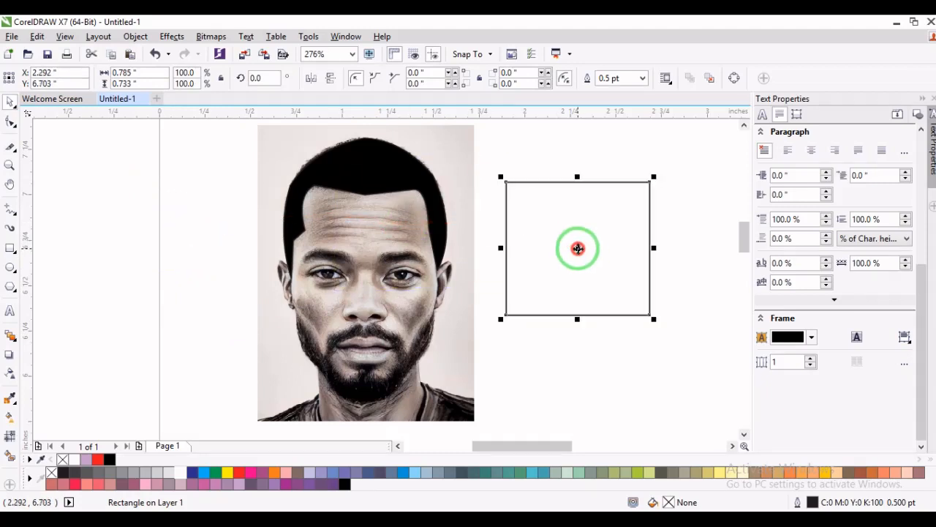
{"action": "left_click", "coordinate": [138, 246]}
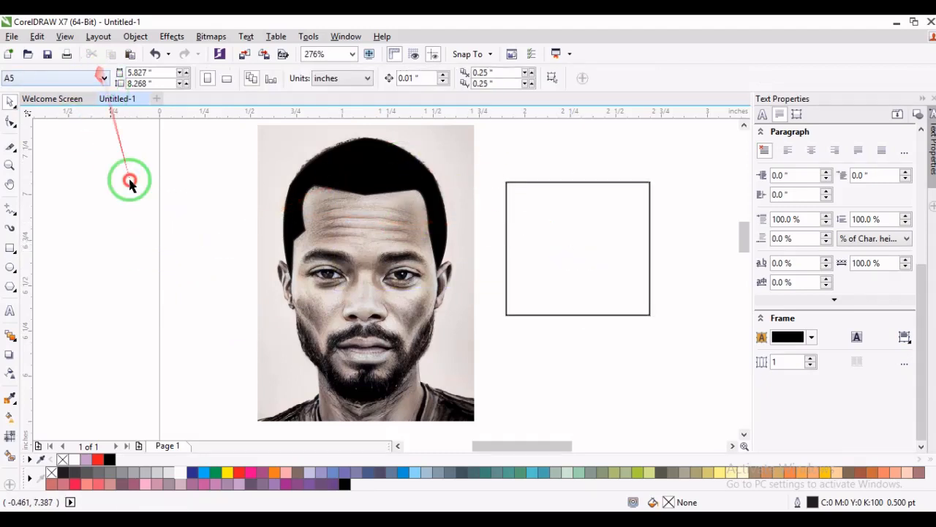
- Enlarge the rectangle proportionally to about 1.10 by 1.03 inches, and move it off the page to the left
{"action": "left_click", "coordinate": [537, 183]}
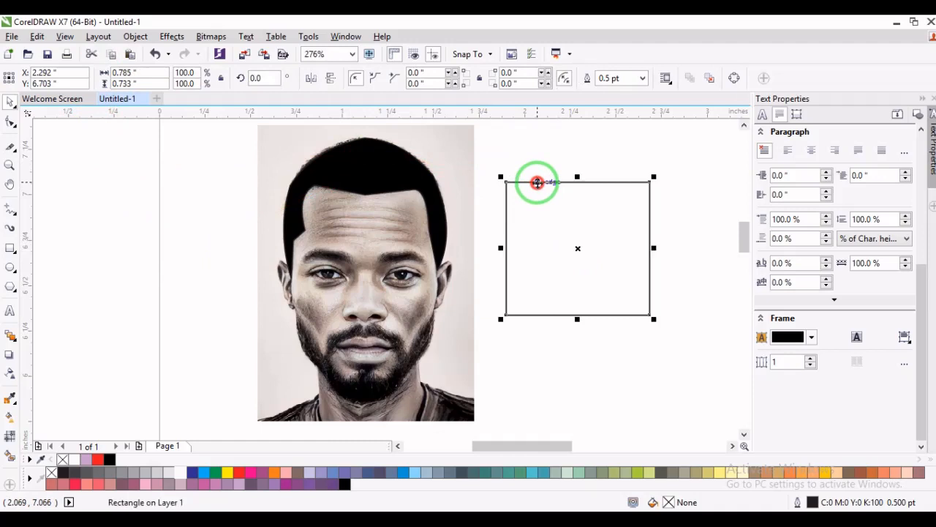
{"action": "left_click_drag", "start_coordinate": [654, 321], "coordinate": [712, 394]}
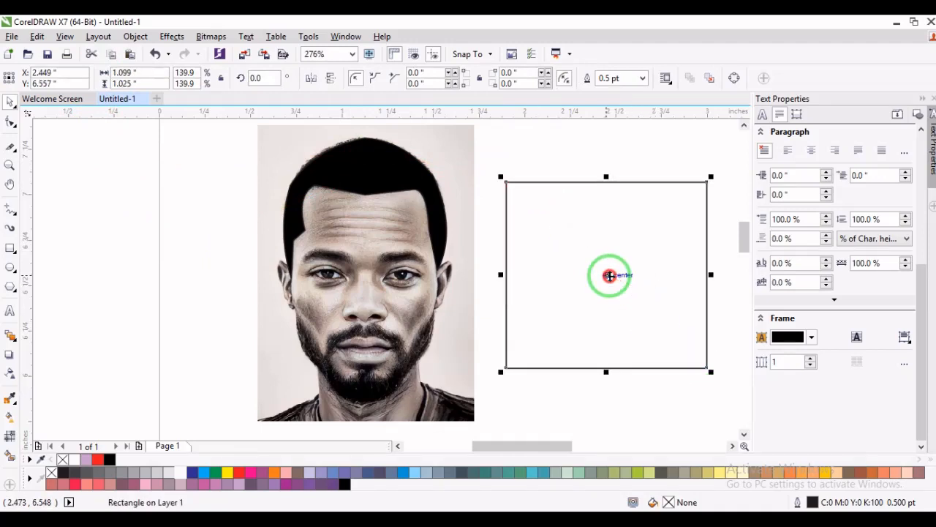
{"action": "scroll", "coordinate": [610, 276], "scroll_direction": "down", "scroll_amount": 3}
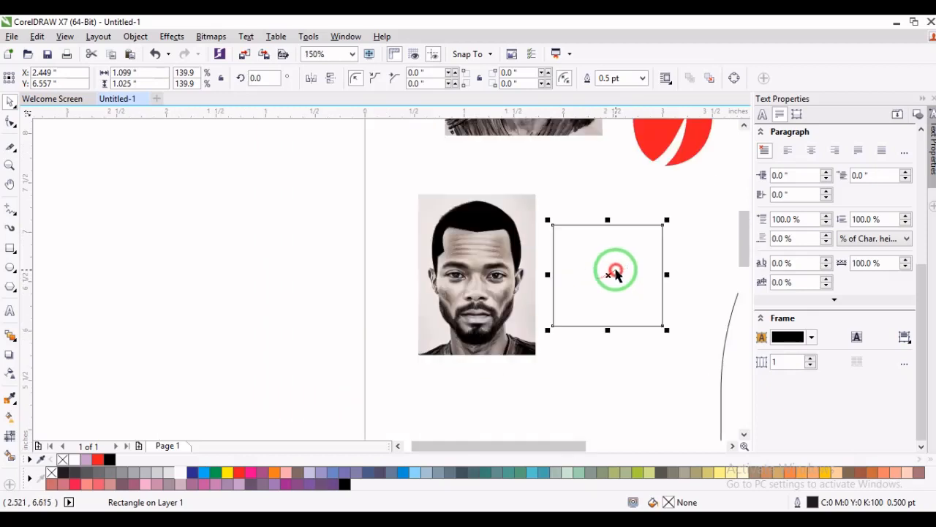
{"action": "left_click_drag", "start_coordinate": [610, 275], "coordinate": [178, 204]}
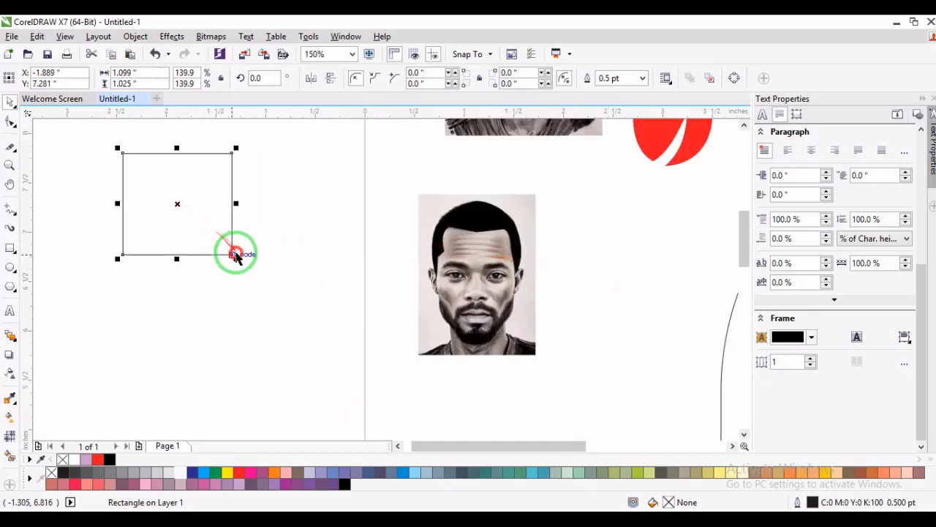
- Enlarge the rectangle further to about 2.14 by 2.0 inches, keeping it on the blank area left of the page
{"action": "left_click_drag", "start_coordinate": [236, 257], "coordinate": [343, 383]}
{"action": "left_click", "coordinate": [343, 384]}
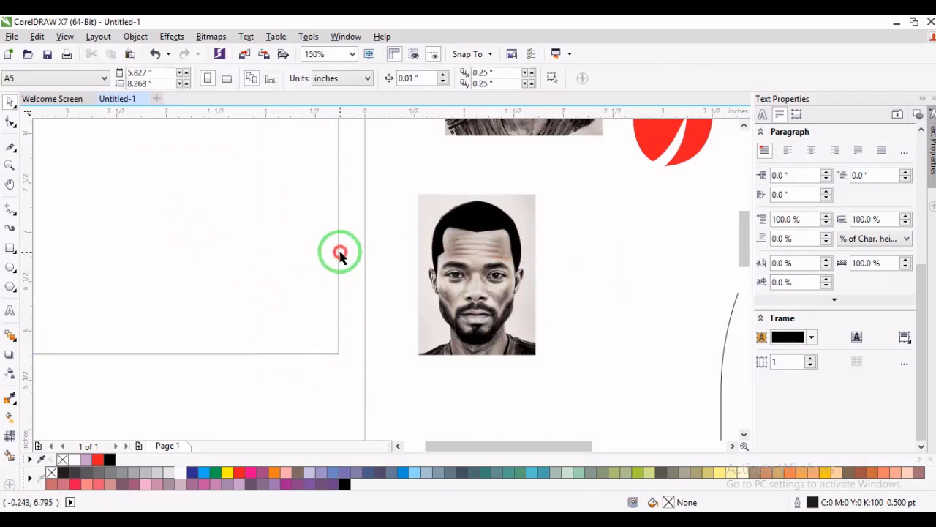
{"action": "left_click_drag", "start_coordinate": [338, 255], "coordinate": [402, 316]}
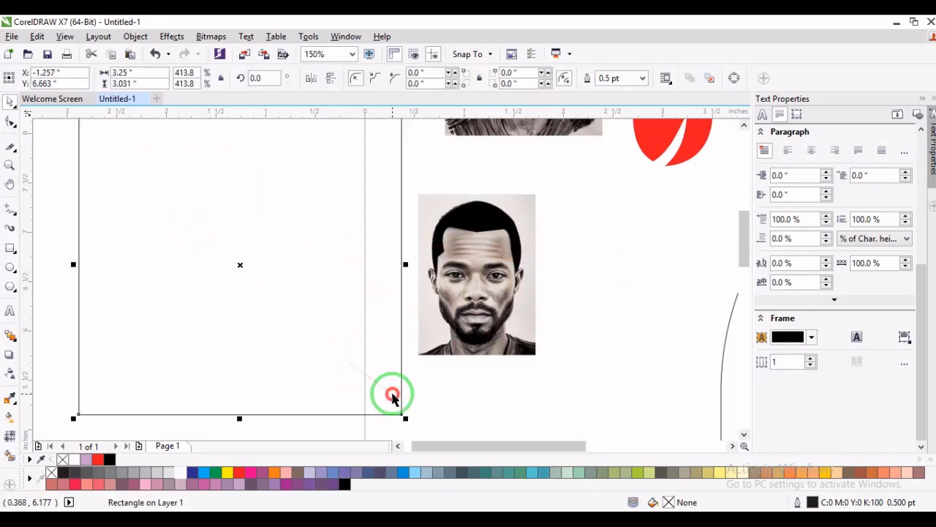
{"action": "left_click_drag", "start_coordinate": [406, 416], "coordinate": [351, 367]}
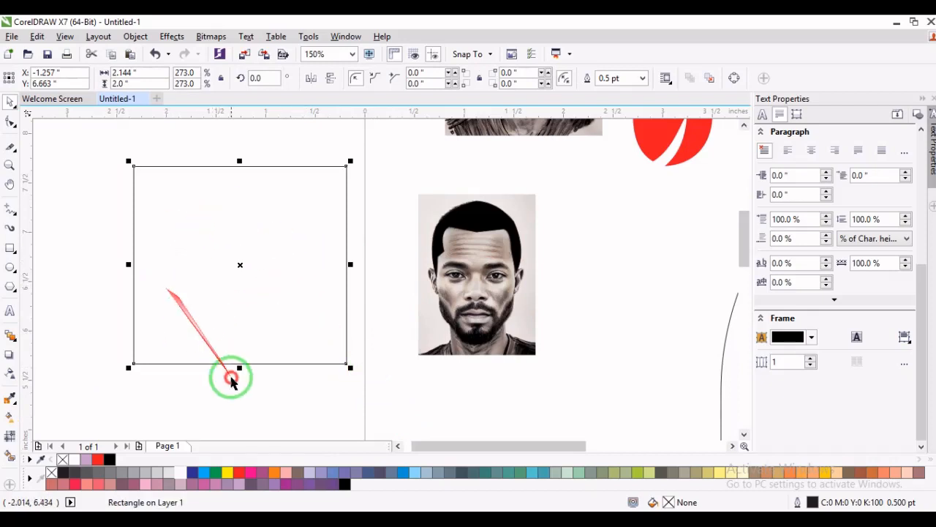
- Duplicate the large rectangle as a strip about 0.19 inches high along its lower edge, and fill the strip black
{"action": "left_click_drag", "start_coordinate": [241, 160], "coordinate": [247, 341]}
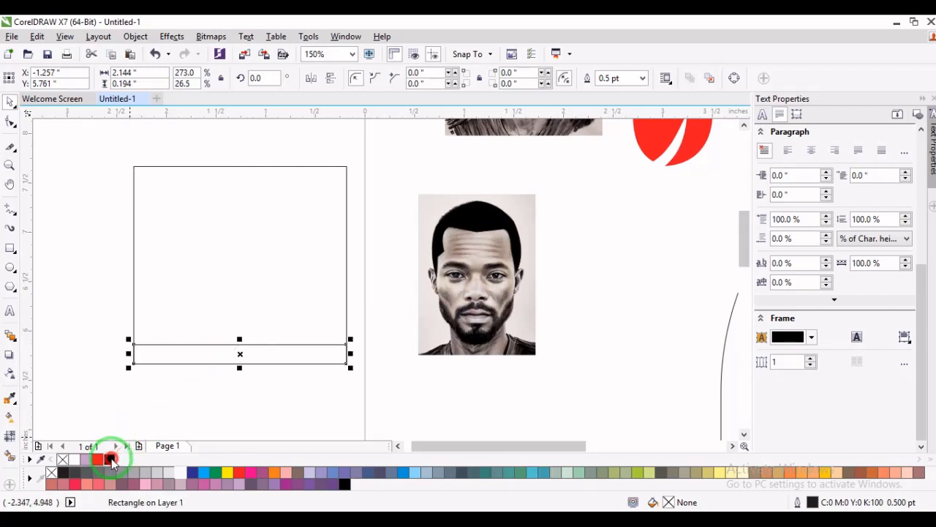
{"action": "left_click", "coordinate": [109, 460]}
{"action": "left_click", "coordinate": [257, 293]}
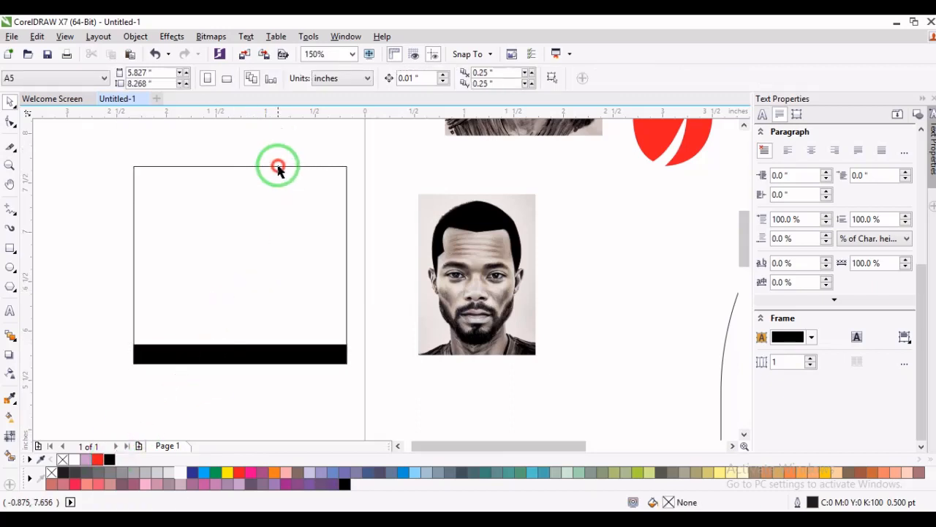
- Duplicate the large rectangle as a strip about 0.53 inches high along its upper edge, and convert the strip to curves
{"action": "left_click", "coordinate": [278, 165]}
{"action": "left_click_drag", "start_coordinate": [235, 372], "coordinate": [246, 222]}
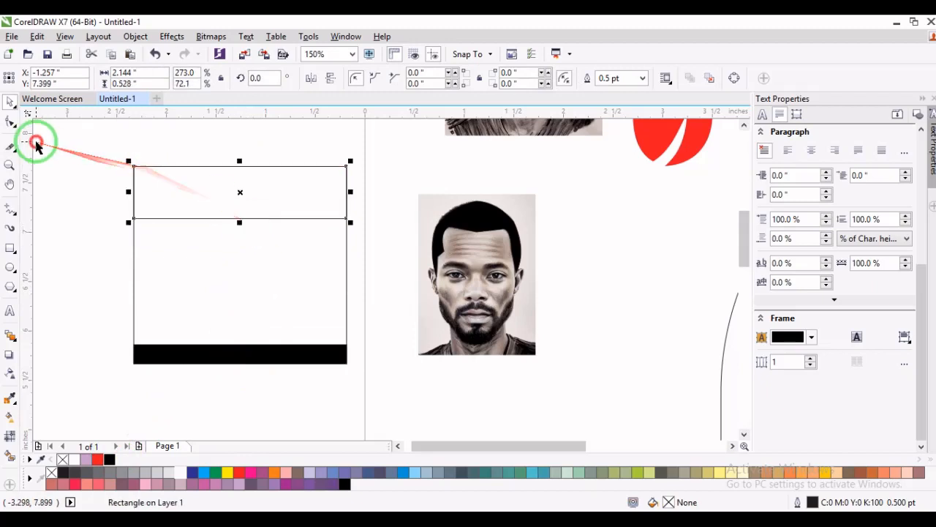
{"action": "key", "text": "ctrl+q"}
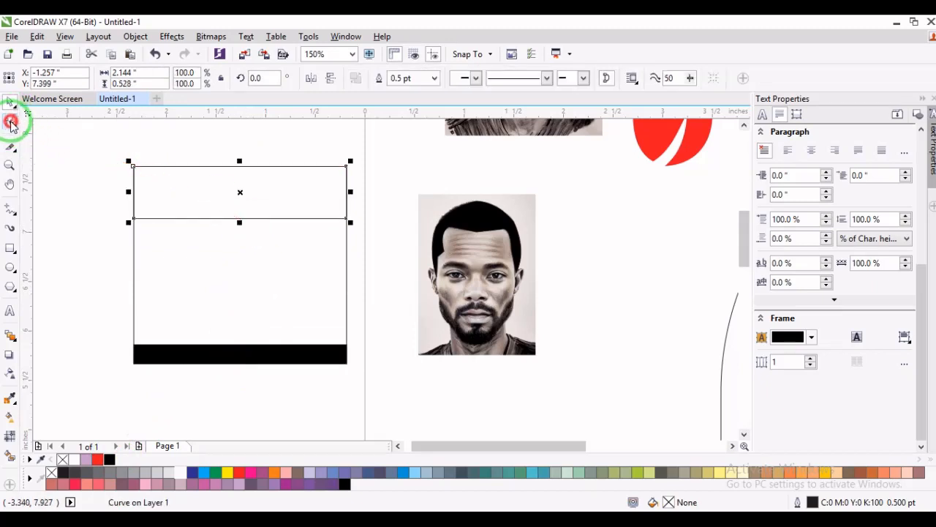
- Delete the upper strip's lower-right node to form a triangle, and give it a C:20 M:20 Y:0 K:0 fill without an outline
{"action": "left_click", "coordinate": [10, 121]}
{"action": "double_click", "coordinate": [346, 218]}
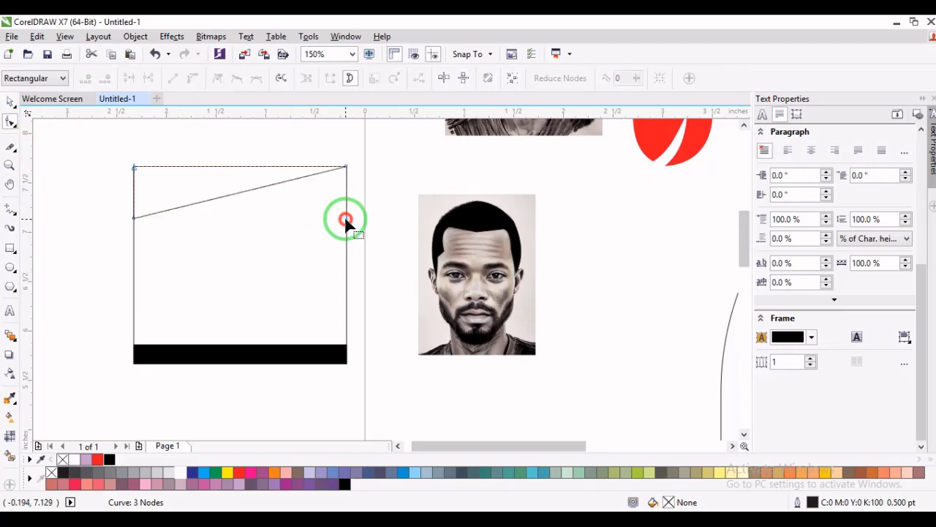
{"action": "key", "text": "space"}
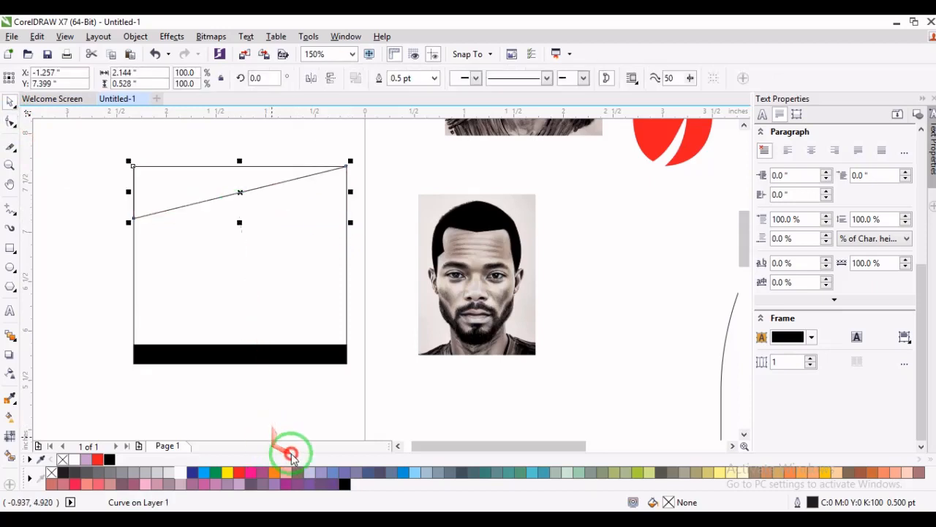
{"action": "left_click", "coordinate": [309, 474]}
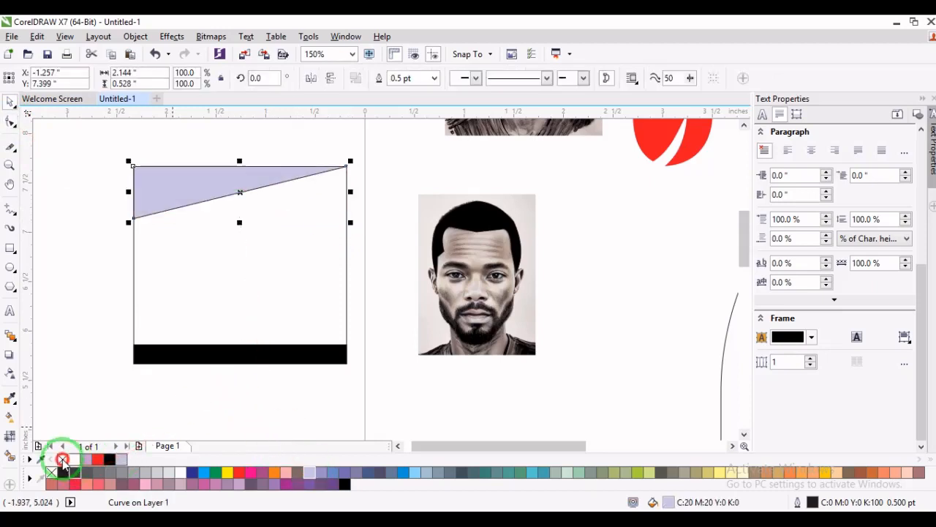
{"action": "right_click", "coordinate": [51, 473]}
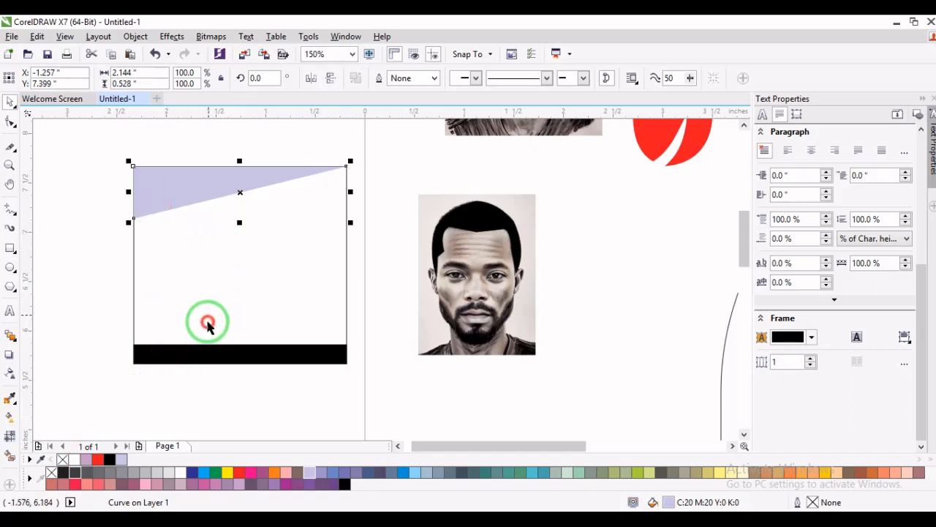
- Draw a slanted three-point rectangle spanning about 2.38 by 2.14 inches over the photo, and delete it
{"action": "left_click", "coordinate": [12, 249]}
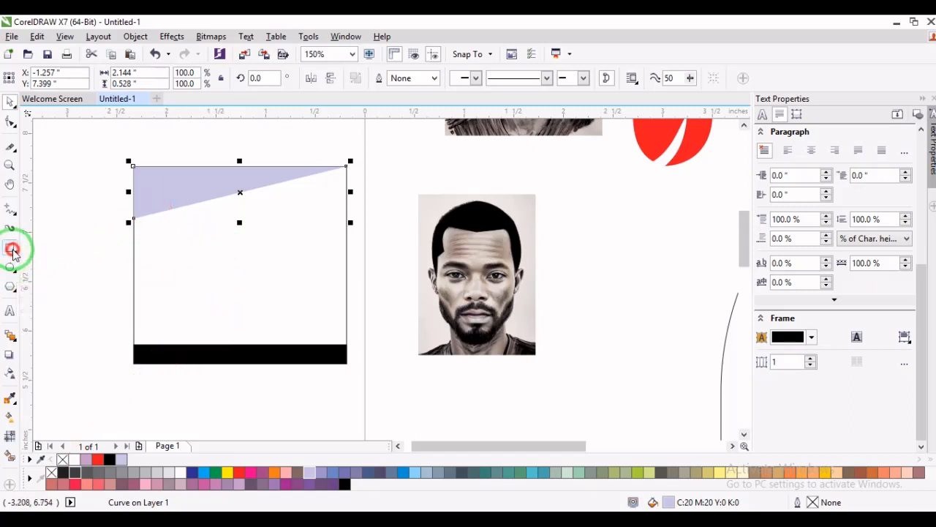
{"action": "left_click", "coordinate": [77, 265]}
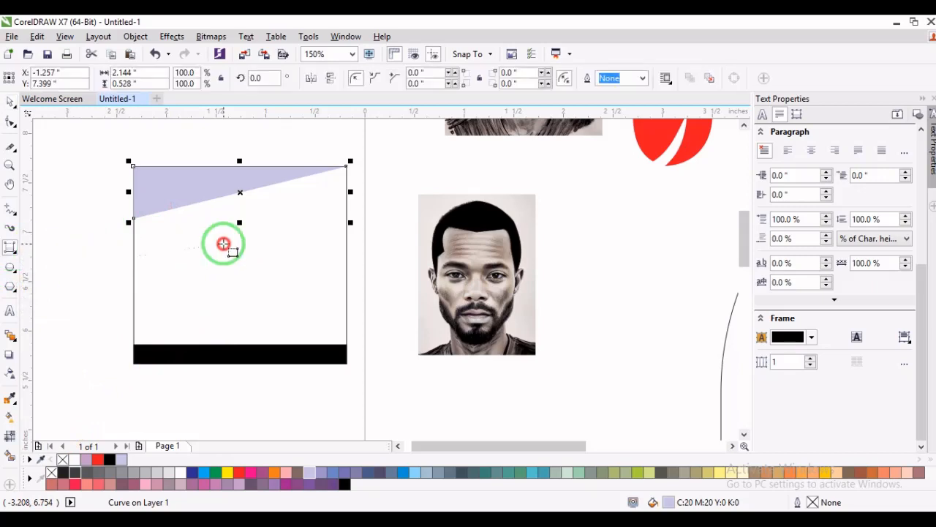
{"action": "left_click_drag", "start_coordinate": [378, 167], "coordinate": [549, 259]}
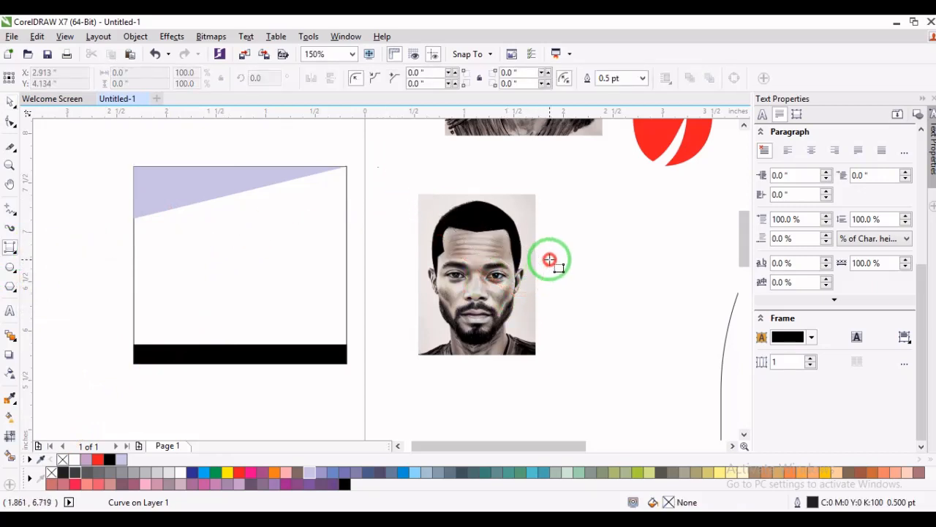
{"action": "left_click", "coordinate": [473, 371]}
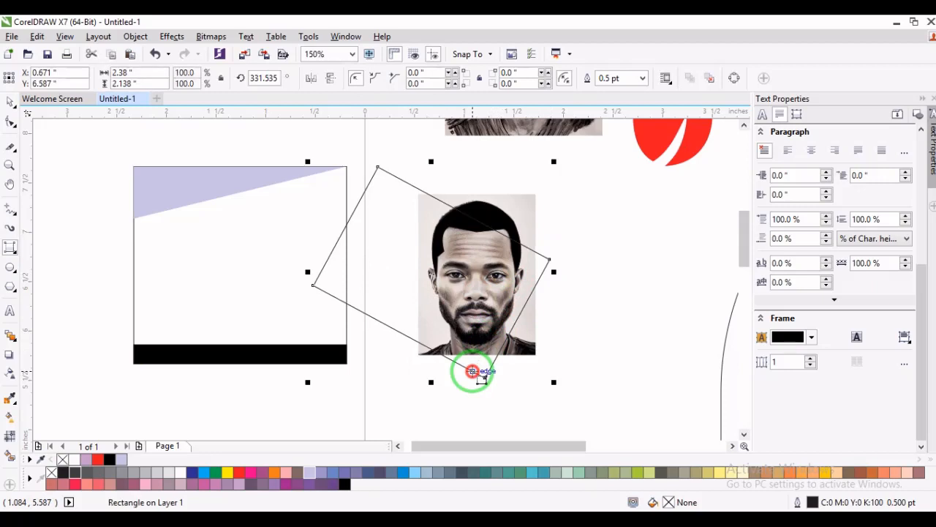
{"action": "left_click", "coordinate": [251, 80]}
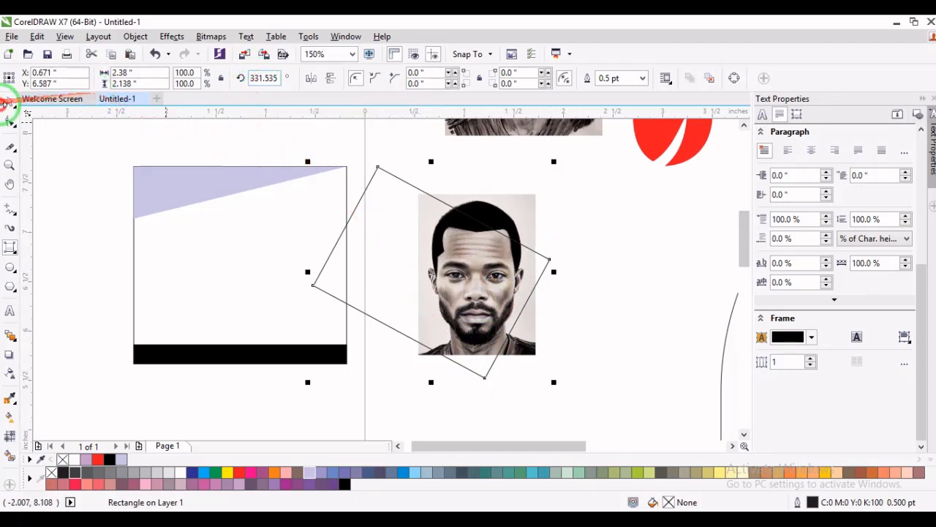
{"action": "left_click", "coordinate": [8, 104]}
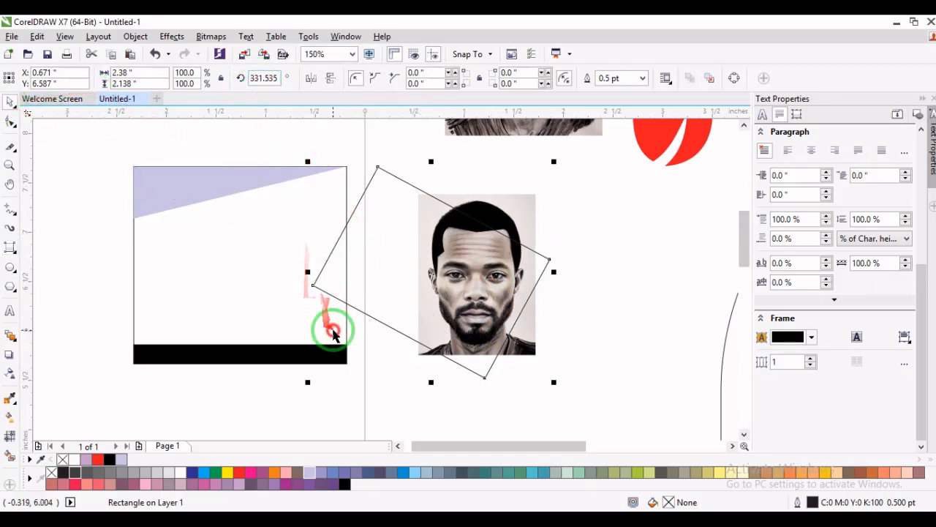
{"action": "left_click", "coordinate": [426, 177]}
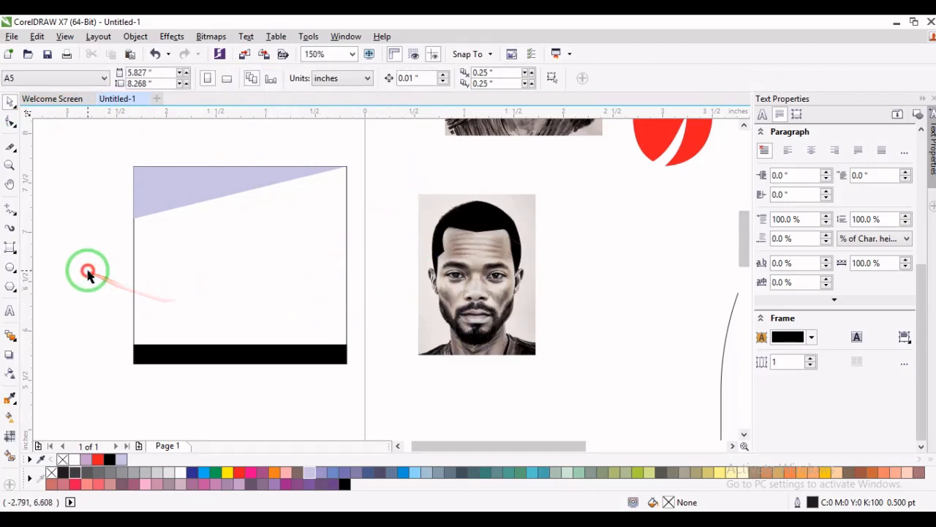
- Draw a circle, place it inside the large rectangle below the lavender triangle, and scale it to about 0.72 inches across
{"action": "left_click", "coordinate": [9, 269]}
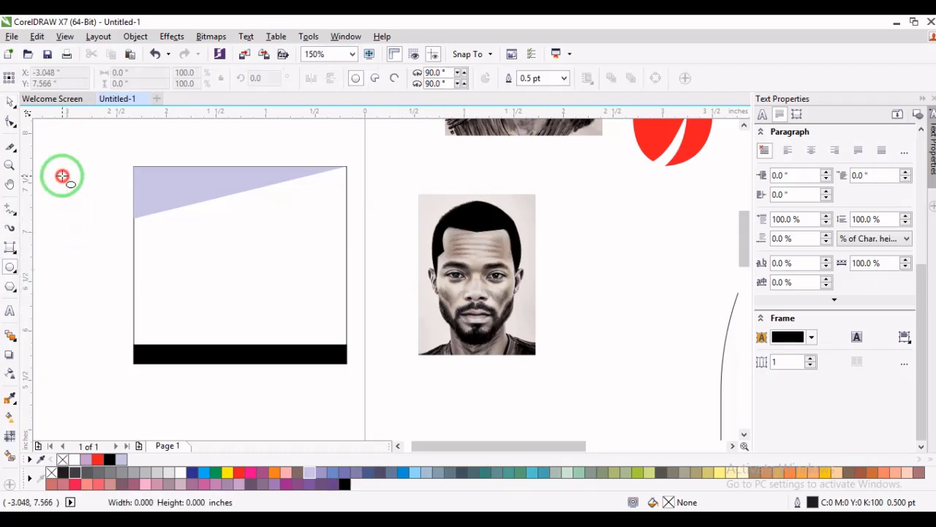
{"action": "left_click_drag", "start_coordinate": [62, 175], "coordinate": [130, 253]}
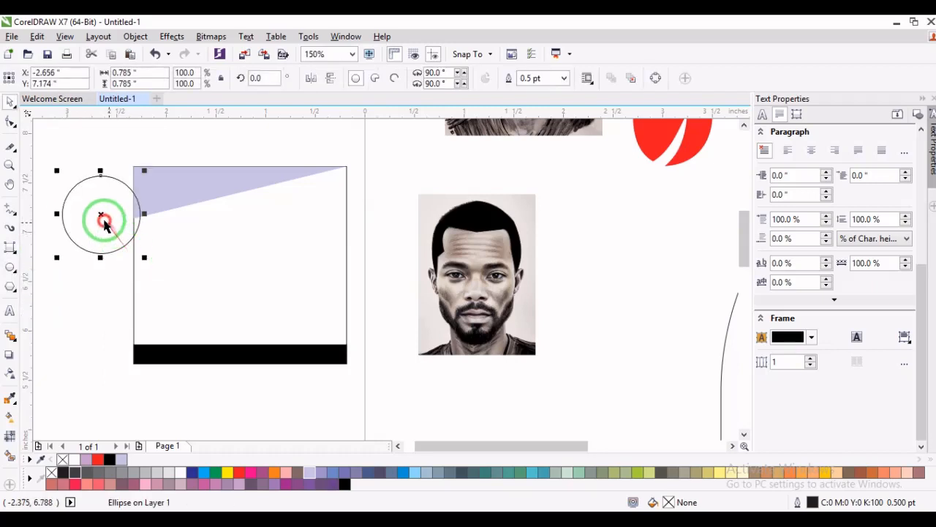
{"action": "left_click_drag", "start_coordinate": [104, 221], "coordinate": [182, 270]}
{"action": "left_click_drag", "start_coordinate": [223, 224], "coordinate": [218, 225]}
- PowerClip the man's portrait photo inside the circle
{"action": "left_click", "coordinate": [479, 263]}
{"action": "right_click", "coordinate": [478, 263]}
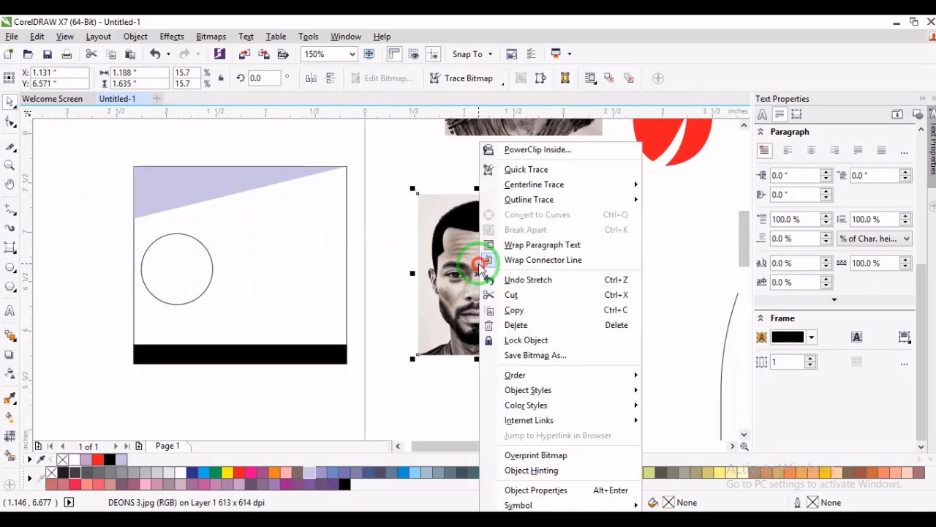
{"action": "left_click", "coordinate": [488, 148]}
{"action": "left_click", "coordinate": [189, 256]}
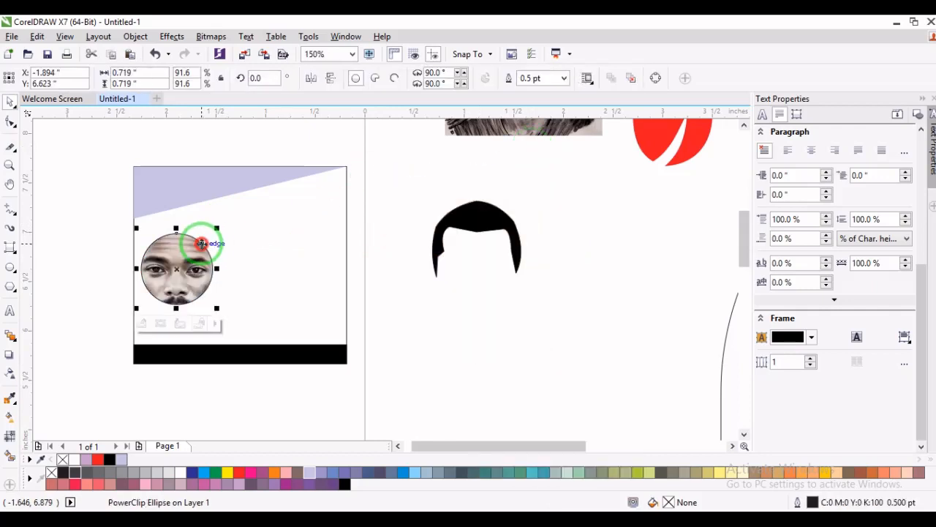
- Edit the circle's PowerClip contents, scale the portrait to about 0.72 by 0.99 inches over the circle, and finish editing
{"action": "left_click", "coordinate": [142, 324]}
{"action": "left_click", "coordinate": [193, 272]}
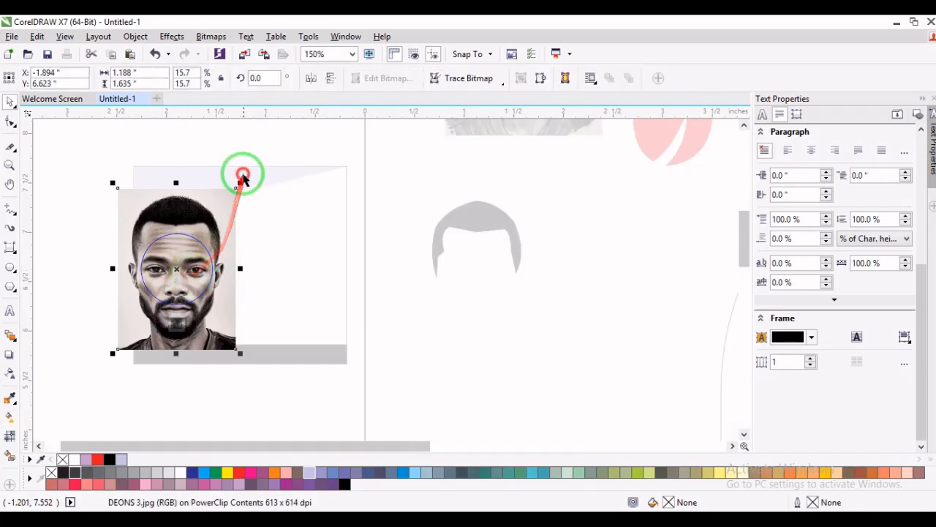
{"action": "left_click_drag", "start_coordinate": [237, 185], "coordinate": [207, 228]}
{"action": "left_click_drag", "start_coordinate": [177, 262], "coordinate": [176, 268]}
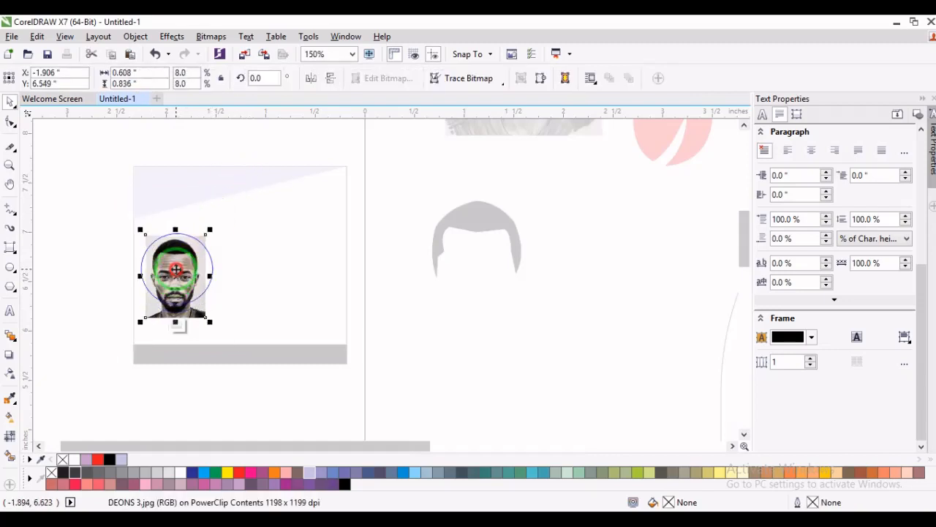
{"action": "left_click_drag", "start_coordinate": [210, 323], "coordinate": [215, 329]}
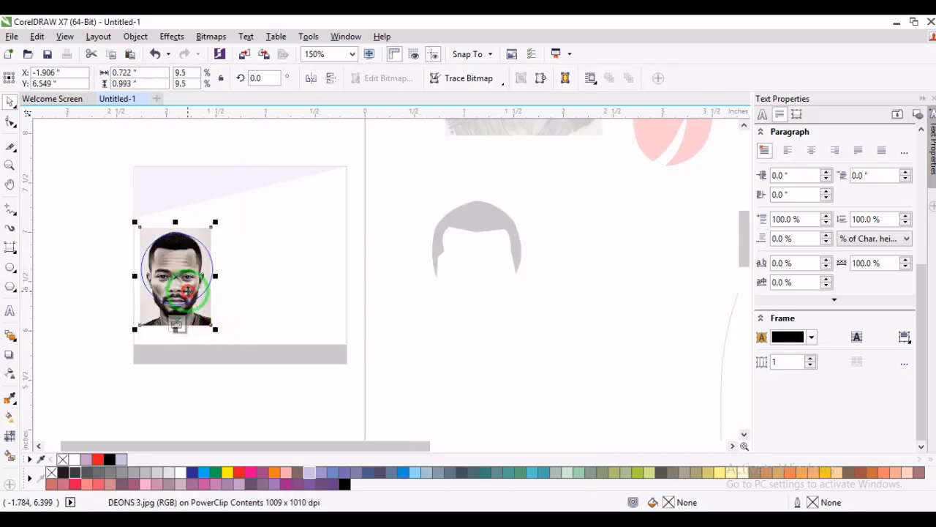
{"action": "left_click", "coordinate": [180, 328]}
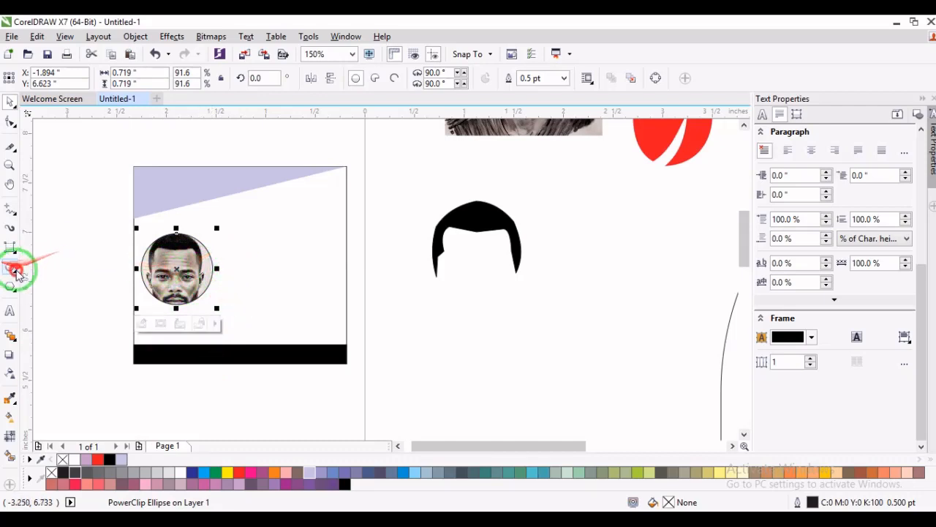
- Draw a circle about 0.58 inches across beside the circular portrait and turn it into an arc with a 200° starting angle
{"action": "left_click_drag", "start_coordinate": [265, 217], "coordinate": [311, 276]}
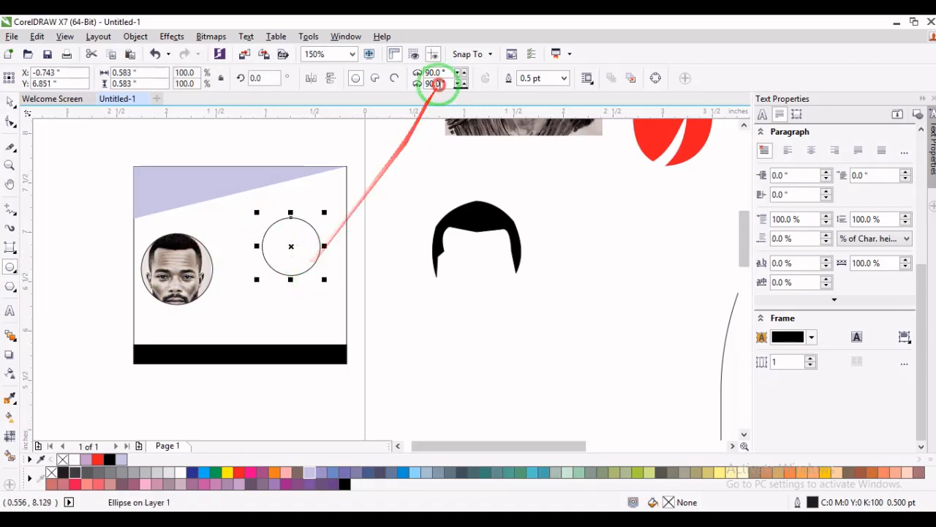
{"action": "left_click", "coordinate": [458, 74]}
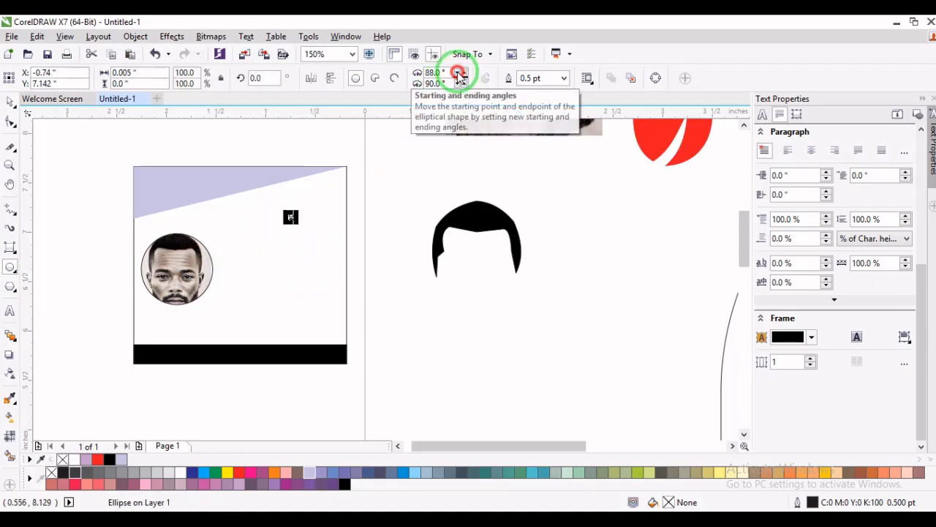
{"action": "left_click", "coordinate": [459, 74]}
{"action": "left_click", "coordinate": [459, 74]}
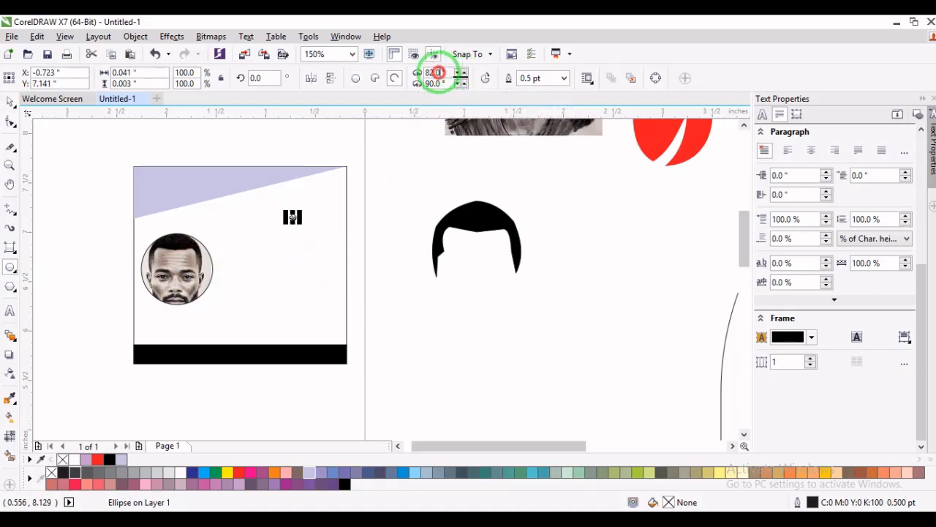
{"action": "type", "text": "2"}
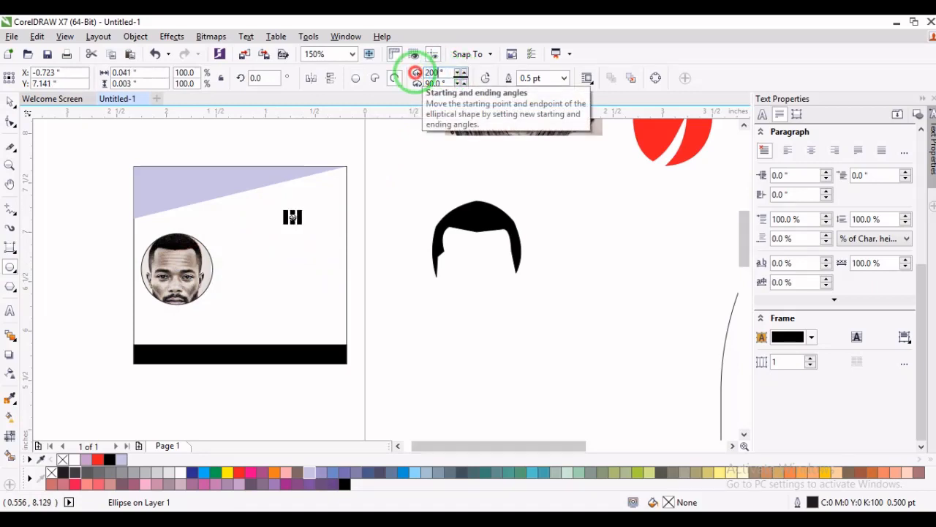
{"action": "type", "text": "00"}
{"action": "left_click", "coordinate": [442, 84]}
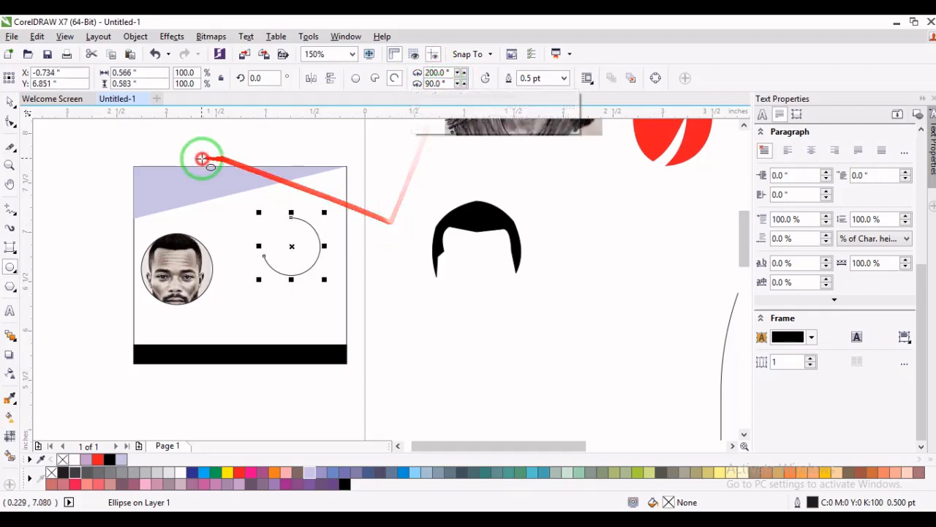
{"action": "left_click", "coordinate": [11, 103]}
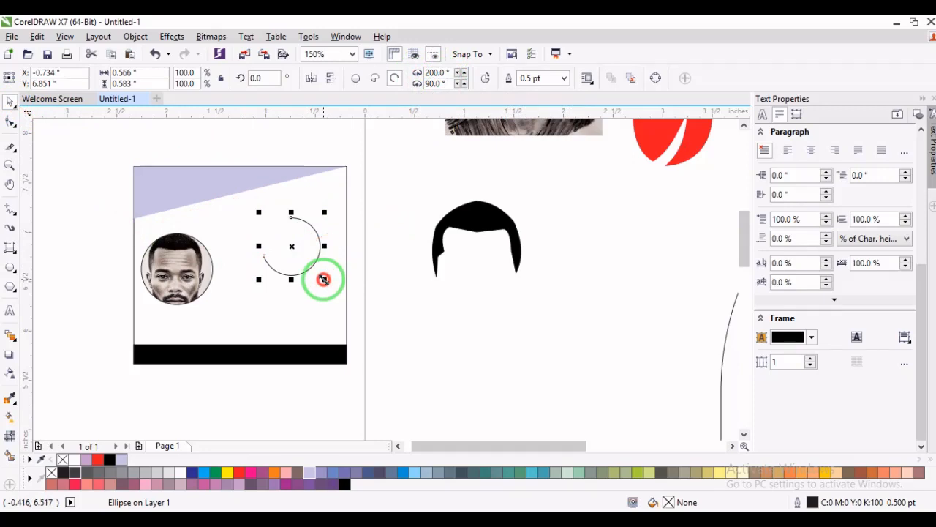
{"action": "left_click", "coordinate": [376, 176]}
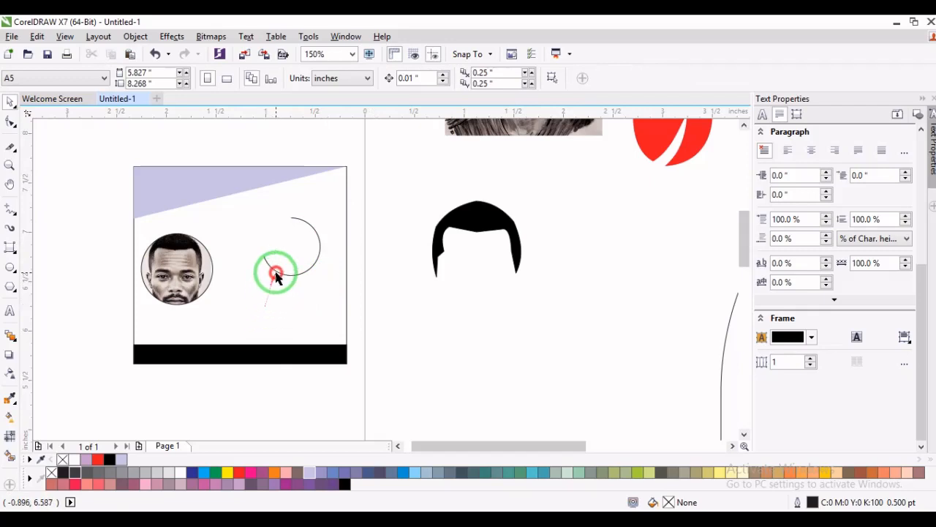
- Draw a circle about 0.55 inches across directly below the arc, above the card's black bar
{"action": "left_click", "coordinate": [11, 268]}
{"action": "left_click_drag", "start_coordinate": [265, 286], "coordinate": [321, 331]}
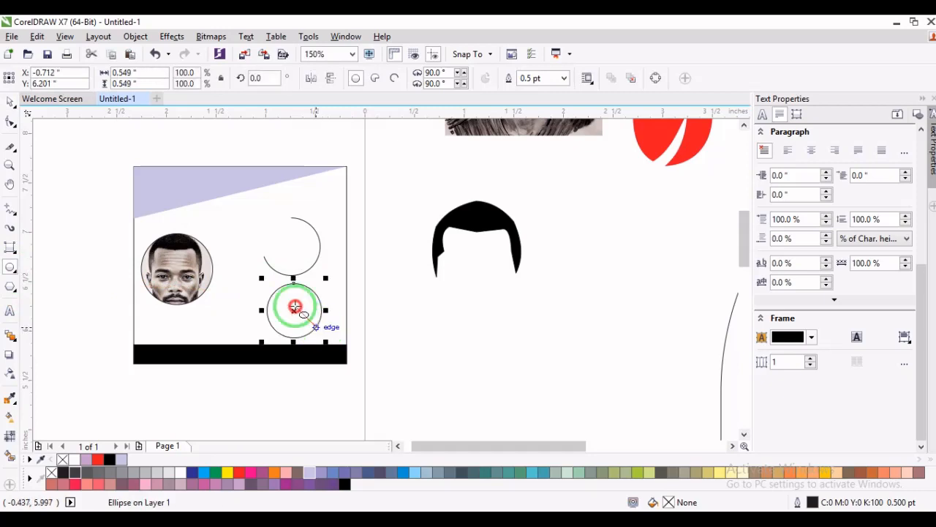
{"action": "left_click", "coordinate": [9, 101]}
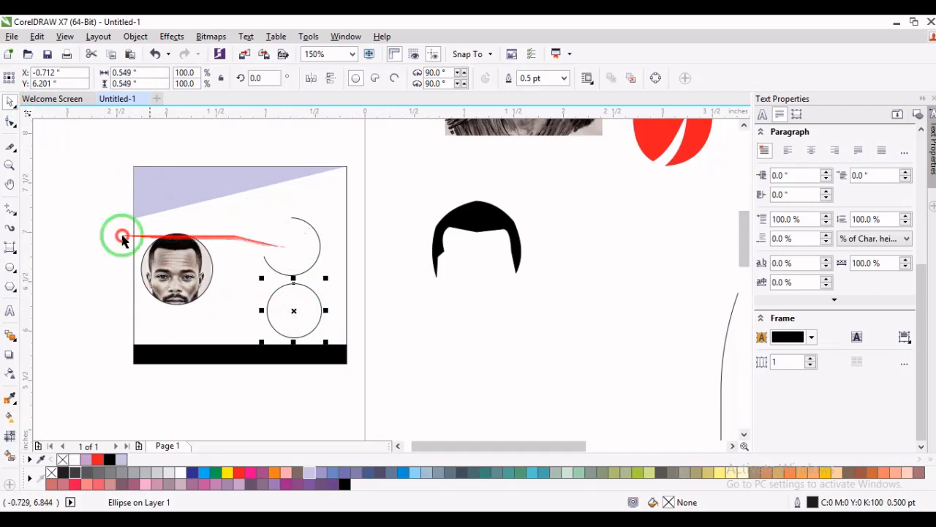
- Add the Arial text "70%" at about 10.7 pt inside the arc, and place a copy inside the circle below it
{"action": "left_click", "coordinate": [11, 308]}
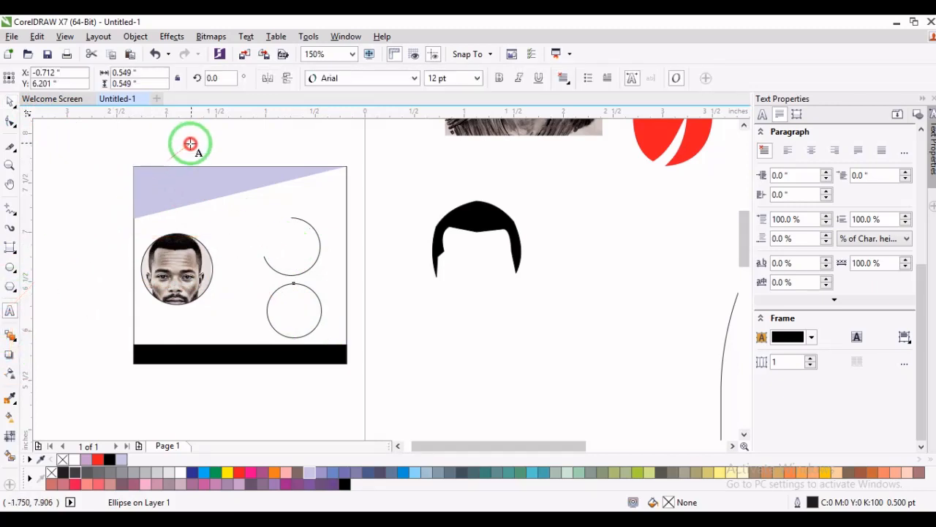
{"action": "left_click", "coordinate": [190, 142]}
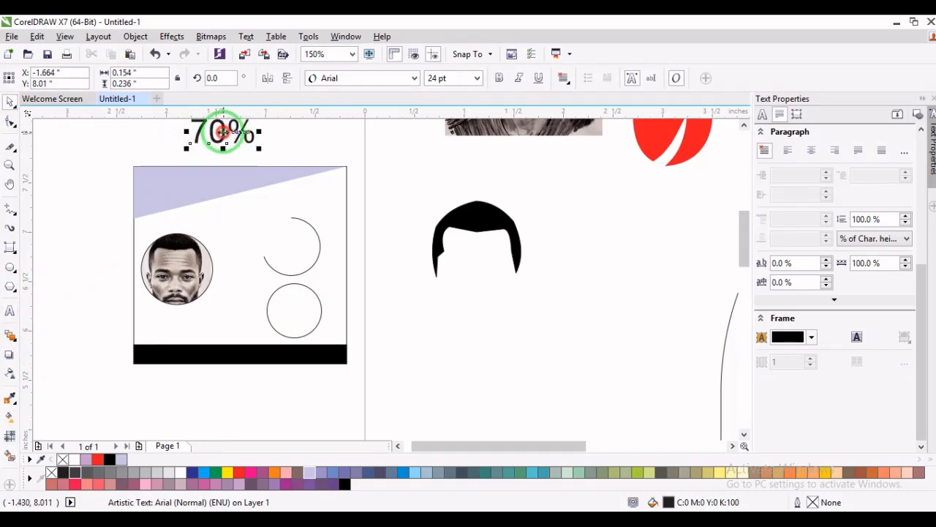
{"action": "left_click_drag", "start_coordinate": [223, 133], "coordinate": [285, 255]}
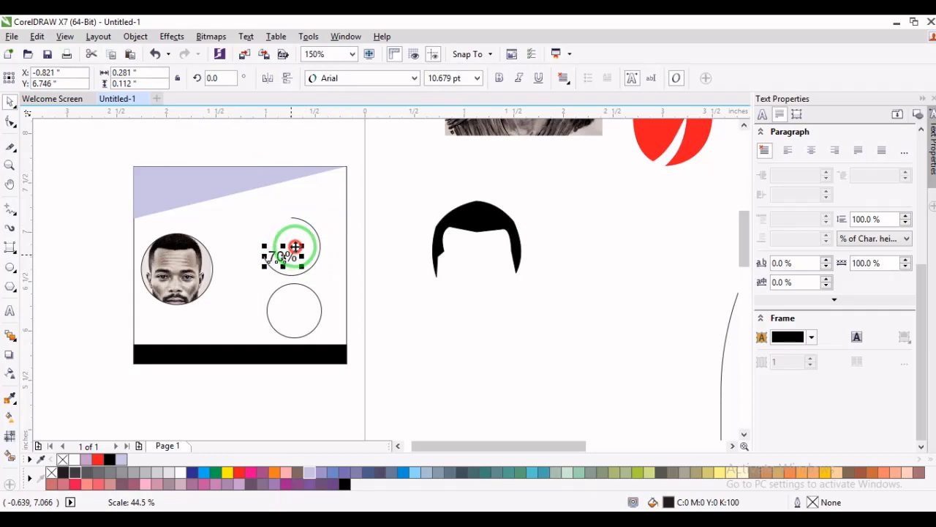
{"action": "left_click_drag", "start_coordinate": [284, 257], "coordinate": [295, 316]}
{"action": "right_click", "coordinate": [296, 315]}
{"action": "left_click", "coordinate": [360, 222]}
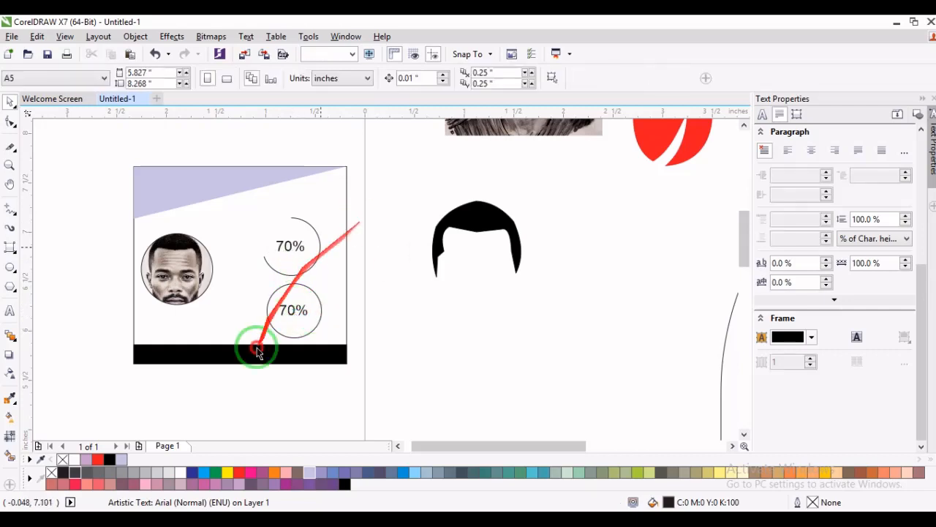
{"action": "left_click", "coordinate": [311, 272]}
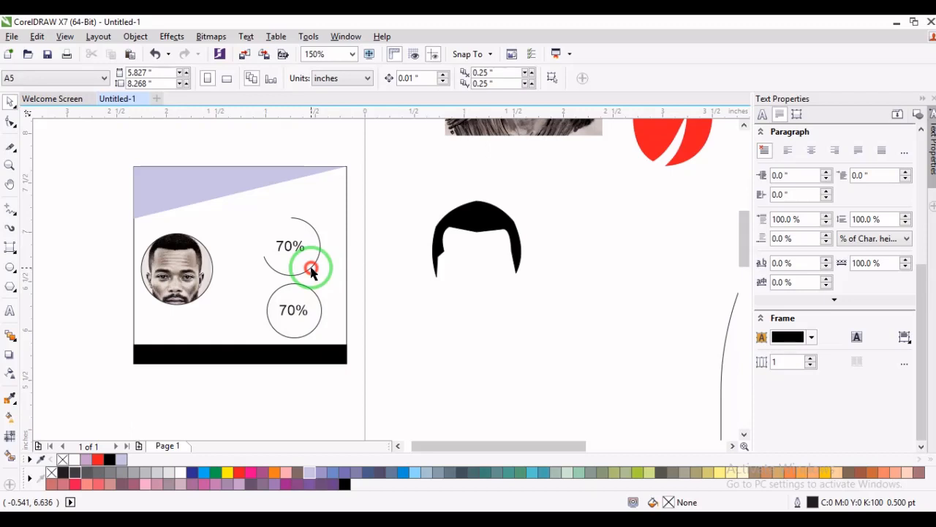
{"action": "mouse_move", "coordinate": [312, 272]}
{"action": "left_mouse_down"}
{"action": "mouse_move", "coordinate": [386, 151]}
{"action": "mouse_move", "coordinate": [320, 211]}
{"action": "mouse_move", "coordinate": [329, 235]}
{"action": "mouse_move", "coordinate": [288, 309]}
{"action": "mouse_move", "coordinate": [325, 278]}
{"action": "left_mouse_up"}
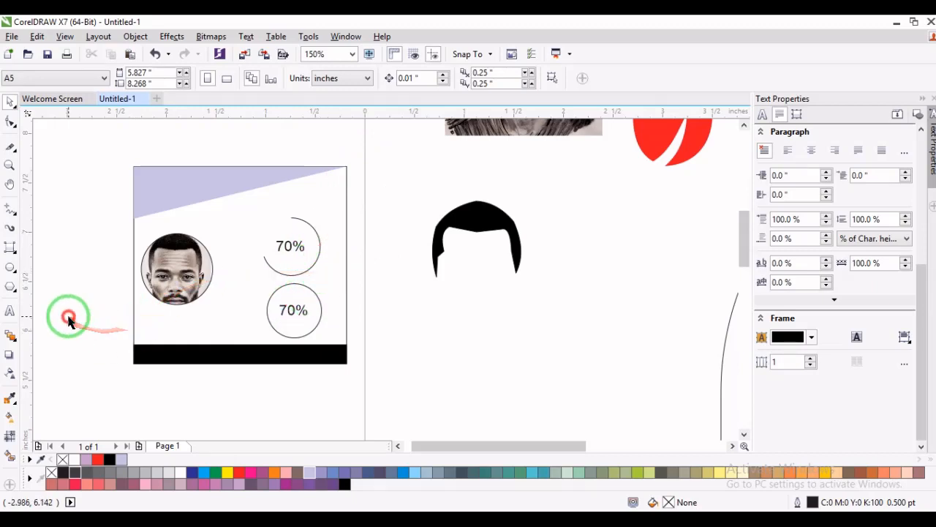
- Draw a five-sided polygon about 0.70 by 0.67 inches beside the card and pull its side nodes inward to form a star
{"action": "left_click_drag", "start_coordinate": [12, 295], "coordinate": [67, 287]}
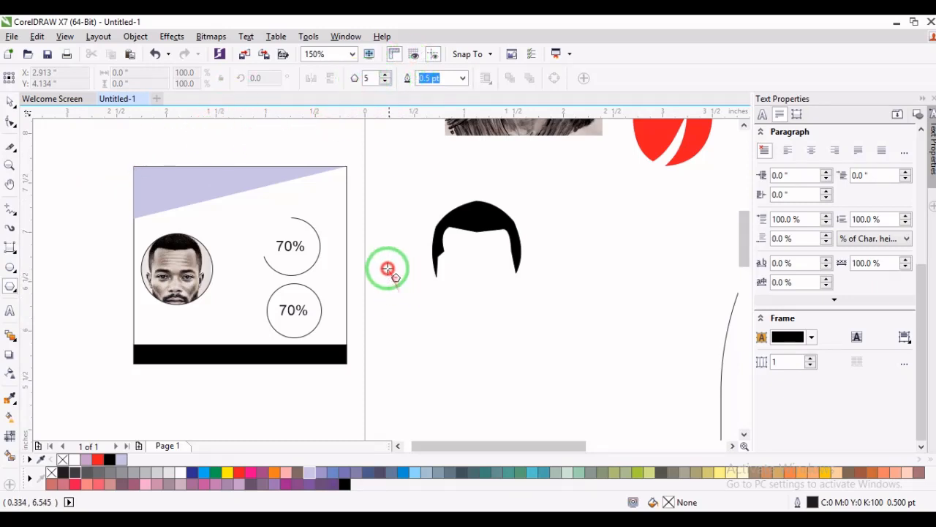
{"action": "left_click_drag", "start_coordinate": [388, 268], "coordinate": [454, 333]}
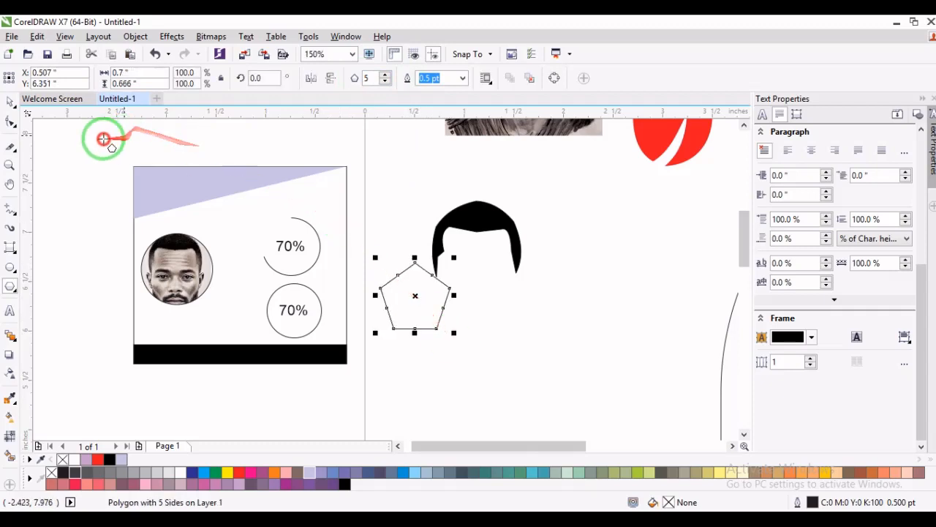
{"action": "left_click", "coordinate": [9, 124]}
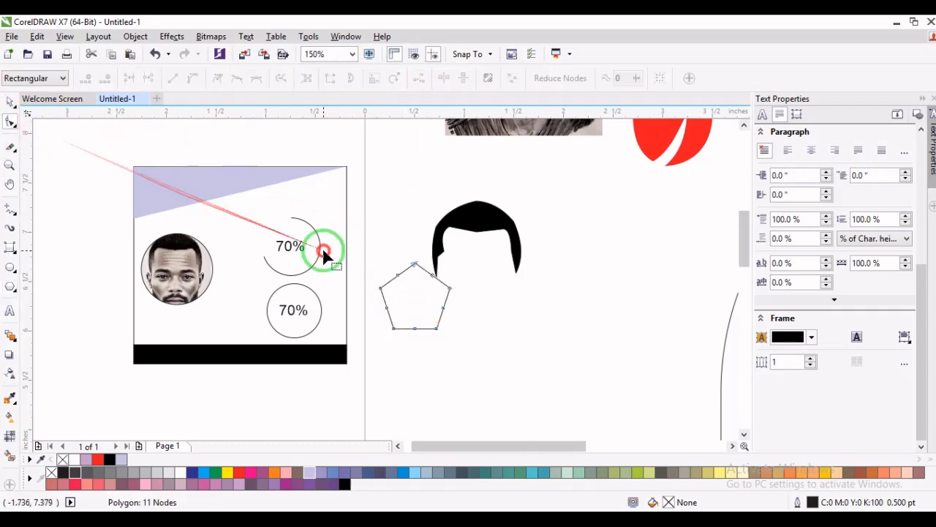
{"action": "left_click", "coordinate": [397, 273]}
{"action": "left_click_drag", "start_coordinate": [411, 299], "coordinate": [407, 294]}
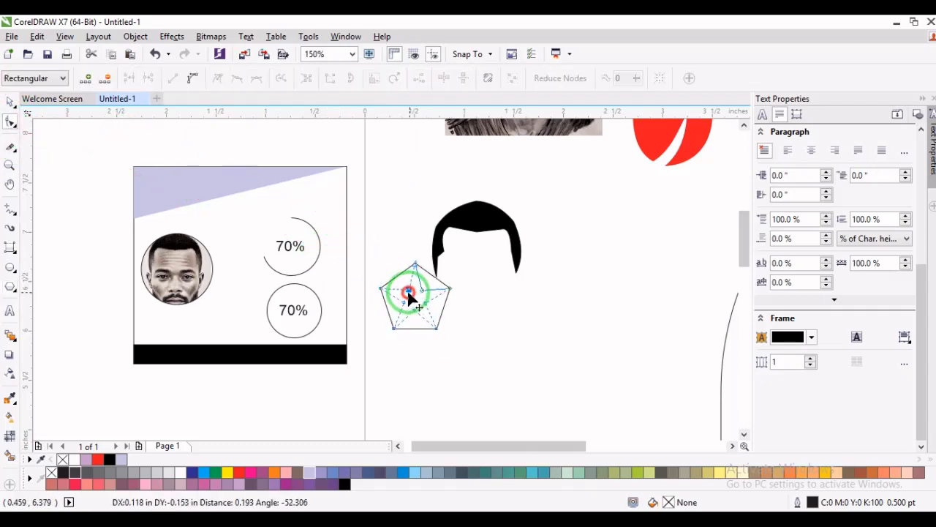
{"action": "key", "text": "space"}
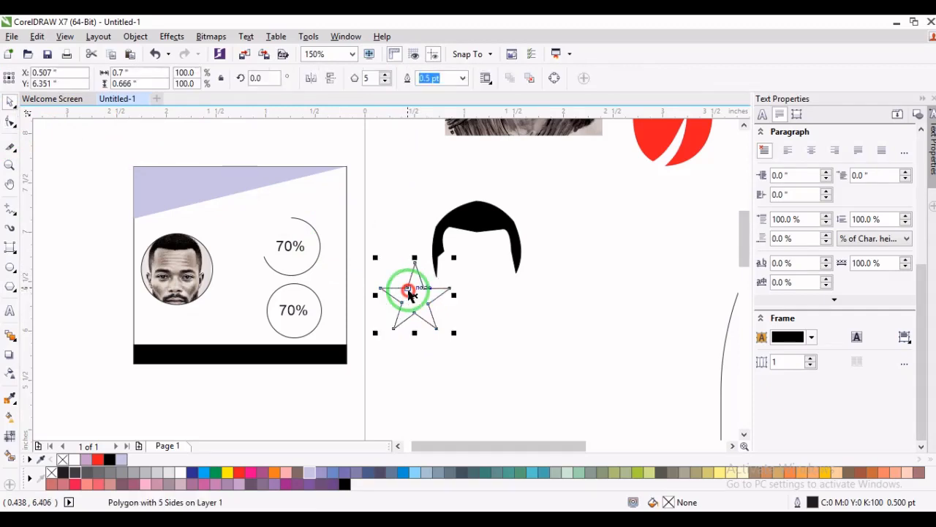
- Raise the number of points on the star-shaped polygon to 20
{"action": "left_click", "coordinate": [13, 287]}
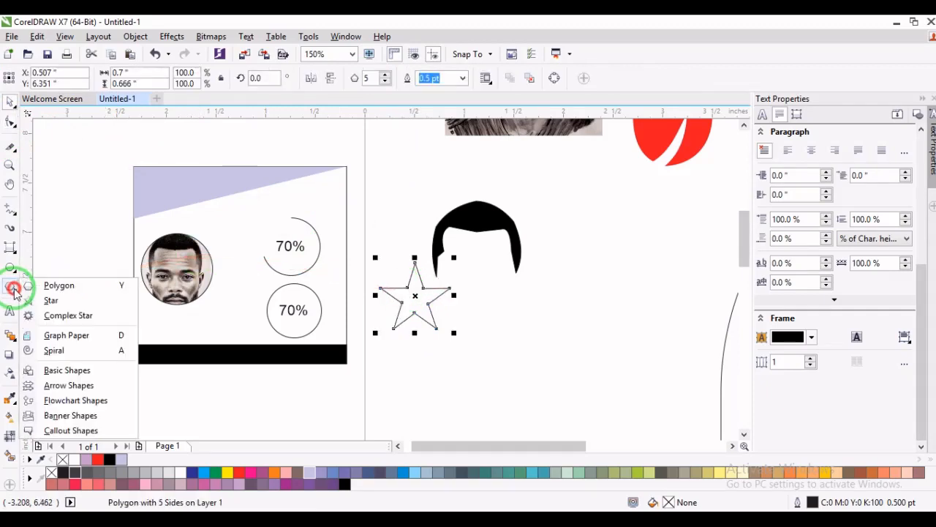
{"action": "left_click", "coordinate": [50, 301]}
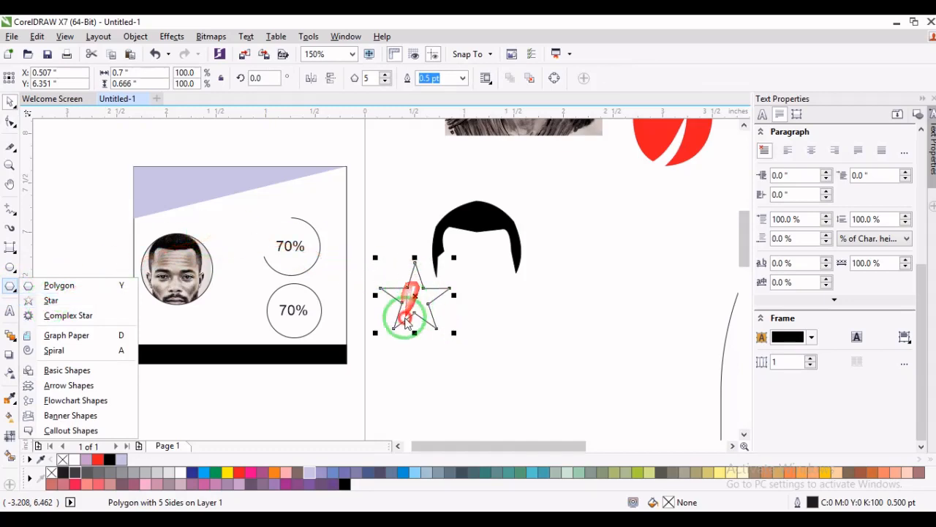
{"action": "left_click", "coordinate": [58, 302]}
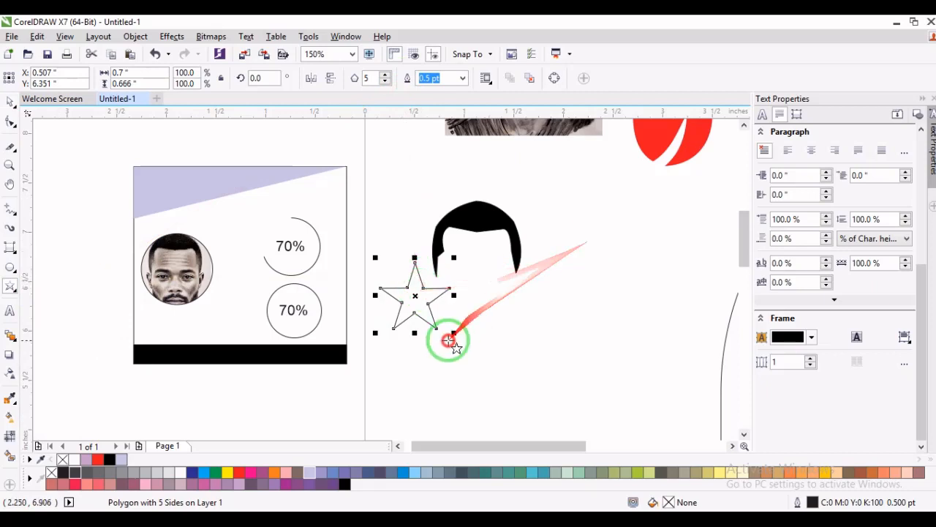
{"action": "left_click", "coordinate": [385, 75]}
{"action": "left_click", "coordinate": [385, 75]}
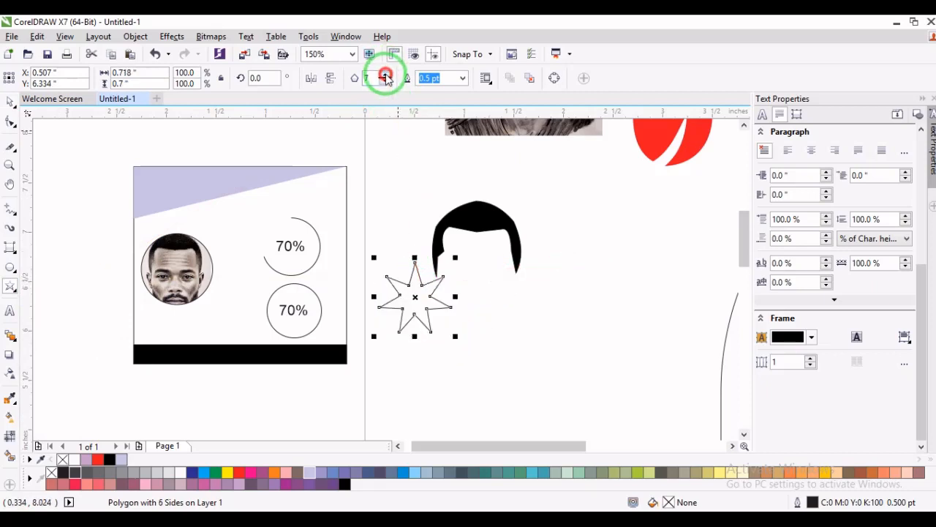
{"action": "left_click", "coordinate": [386, 74]}
{"action": "left_click", "coordinate": [385, 74]}
{"action": "left_click", "coordinate": [385, 75]}
{"action": "left_click", "coordinate": [386, 75]}
{"action": "left_click", "coordinate": [385, 75]}
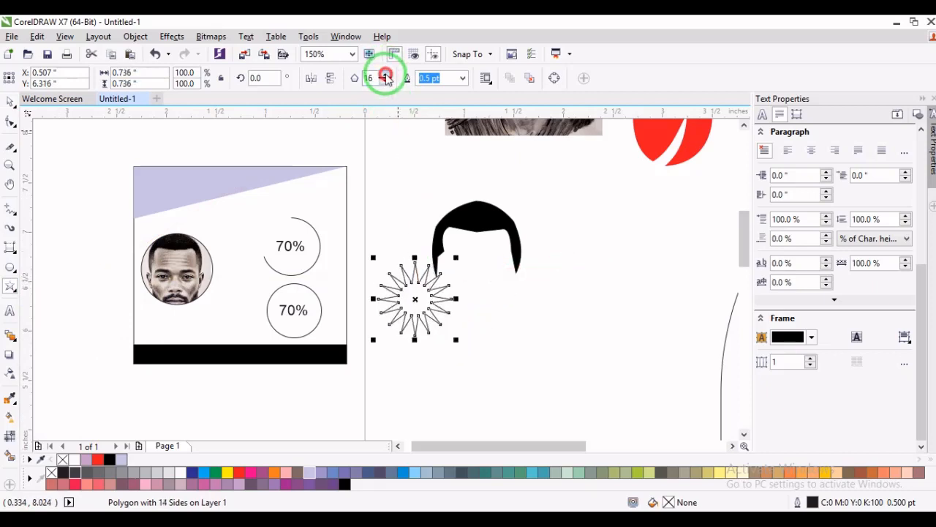
{"action": "left_click", "coordinate": [385, 75]}
{"action": "left_click", "coordinate": [386, 74]}
{"action": "left_click", "coordinate": [385, 75]}
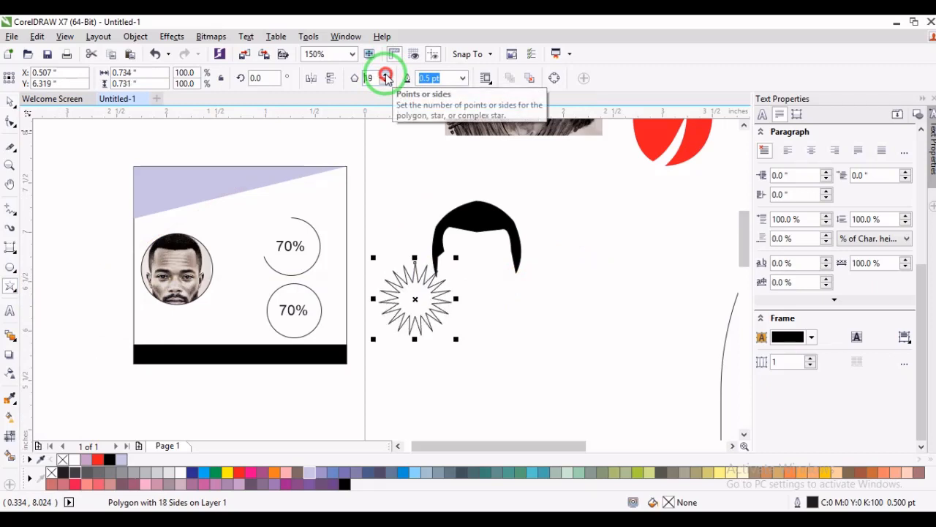
{"action": "left_click", "coordinate": [385, 75]}
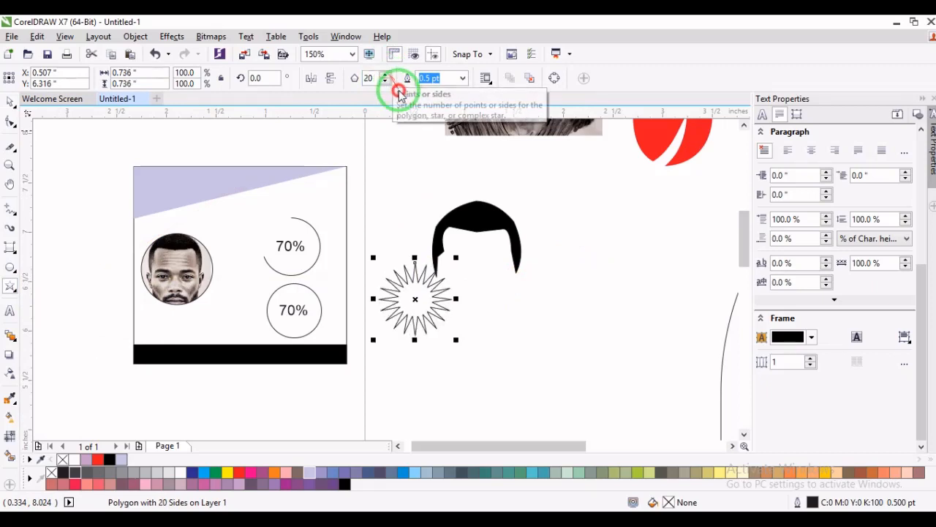
- Draw a spiral with 4 revolutions in the empty area to the right of the black hair shape
{"action": "left_click", "coordinate": [12, 287]}
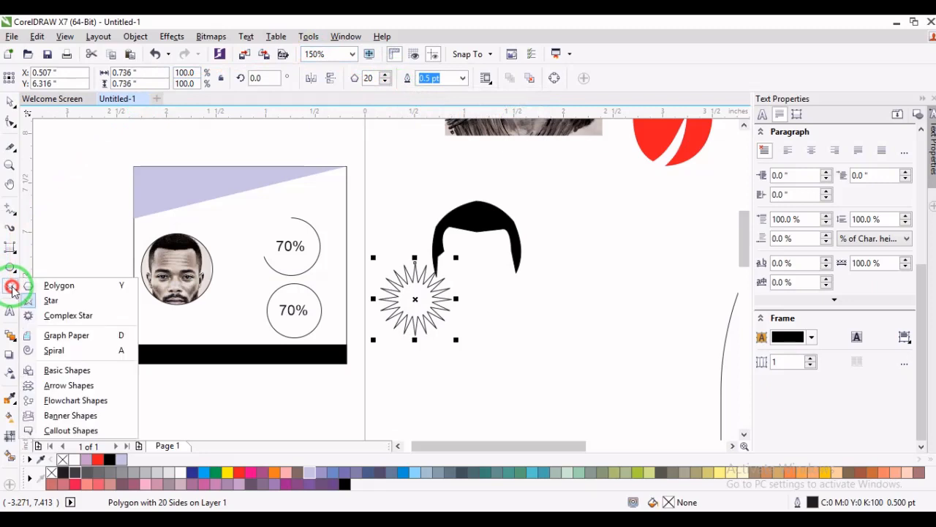
{"action": "left_click", "coordinate": [64, 354]}
{"action": "left_click_drag", "start_coordinate": [550, 229], "coordinate": [610, 339]}
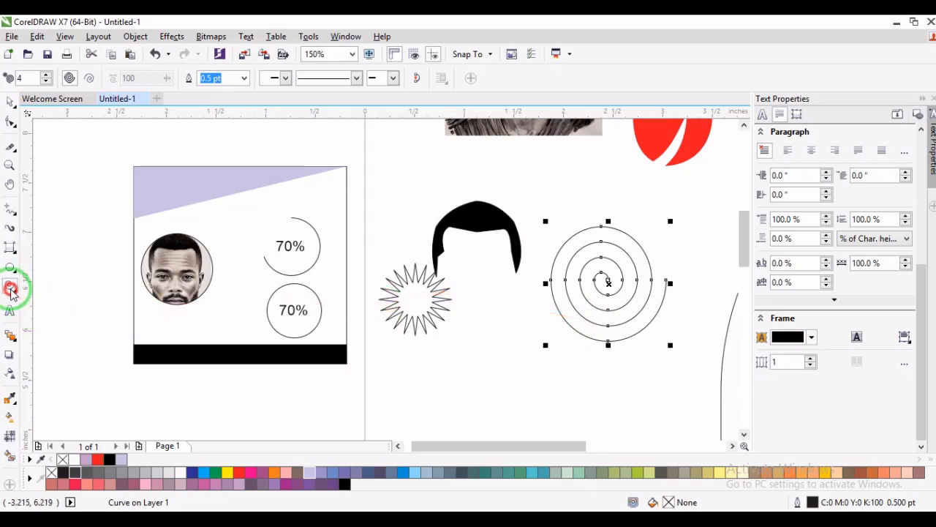
- Draw a ribbon banner shape above the hair shape and stretch it to about 3.08 by 0.47 inches
{"action": "left_click", "coordinate": [12, 290]}
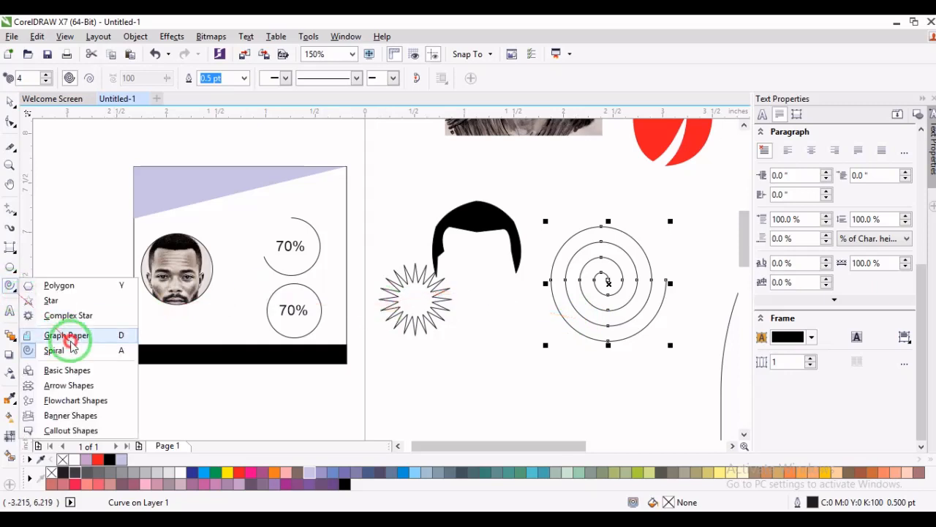
{"action": "left_click", "coordinate": [81, 372]}
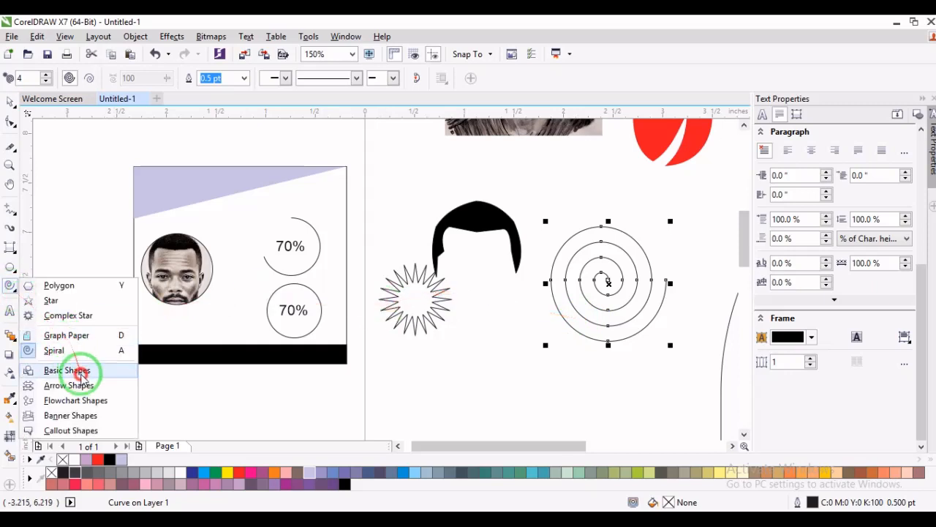
{"action": "left_click", "coordinate": [81, 417]}
{"action": "left_click_drag", "start_coordinate": [380, 162], "coordinate": [499, 304]}
{"action": "left_click", "coordinate": [470, 265]}
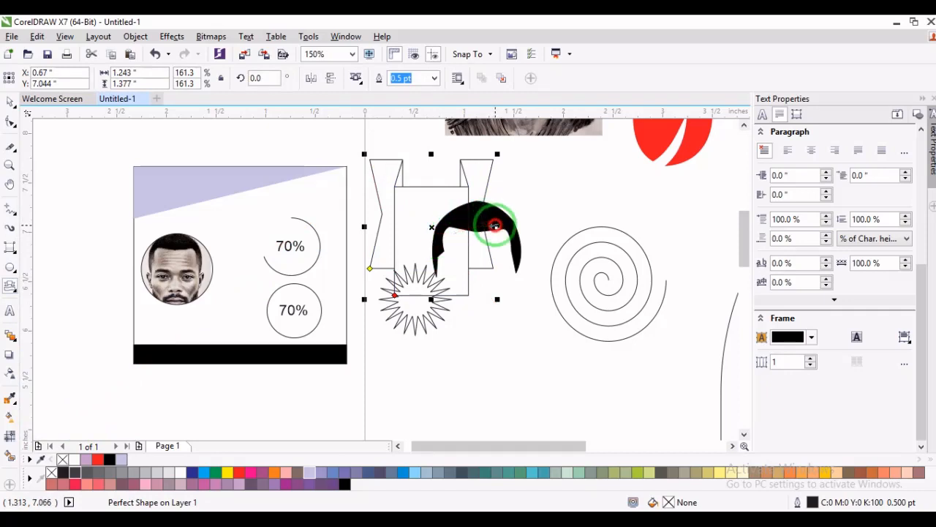
{"action": "left_click_drag", "start_coordinate": [496, 226], "coordinate": [678, 229]}
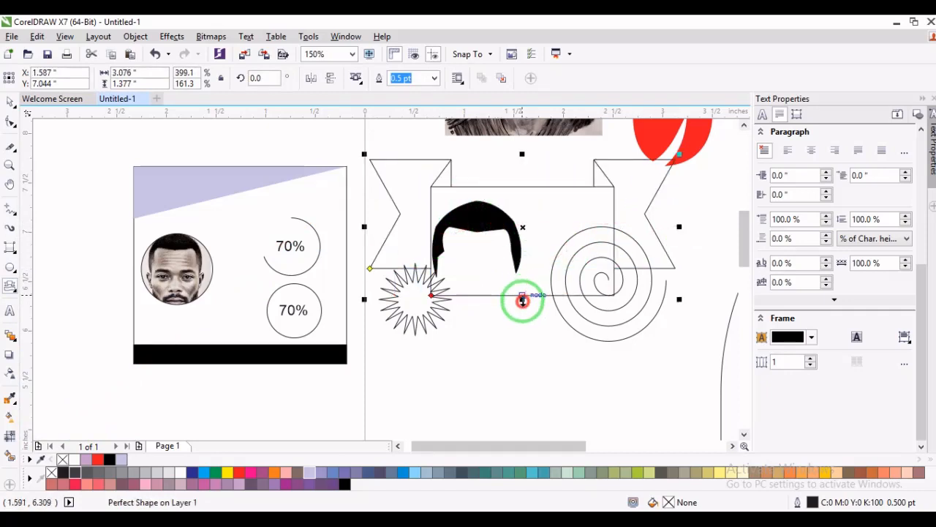
{"action": "left_click_drag", "start_coordinate": [520, 299], "coordinate": [521, 210]}
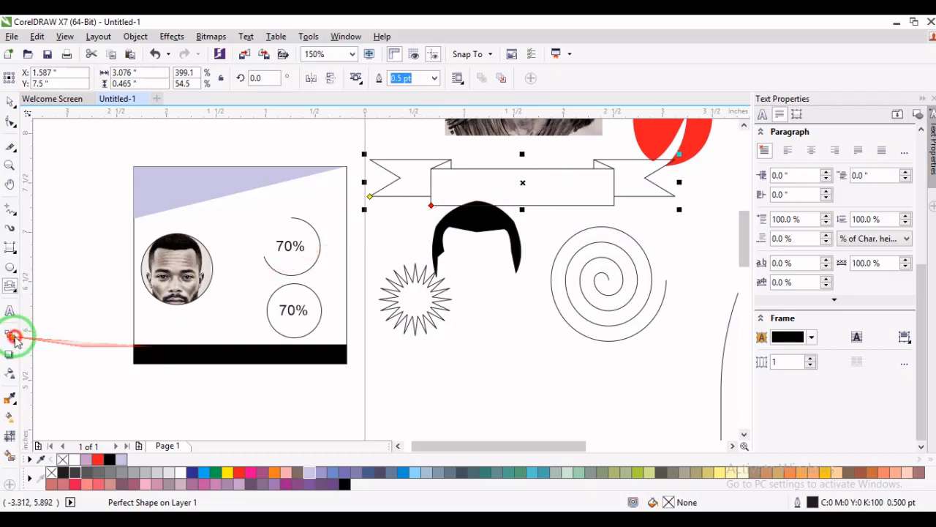
- Draw a callout shape about 0.55 by 0.44 inches outside the upper left corner of the card
{"action": "left_click", "coordinate": [13, 286]}
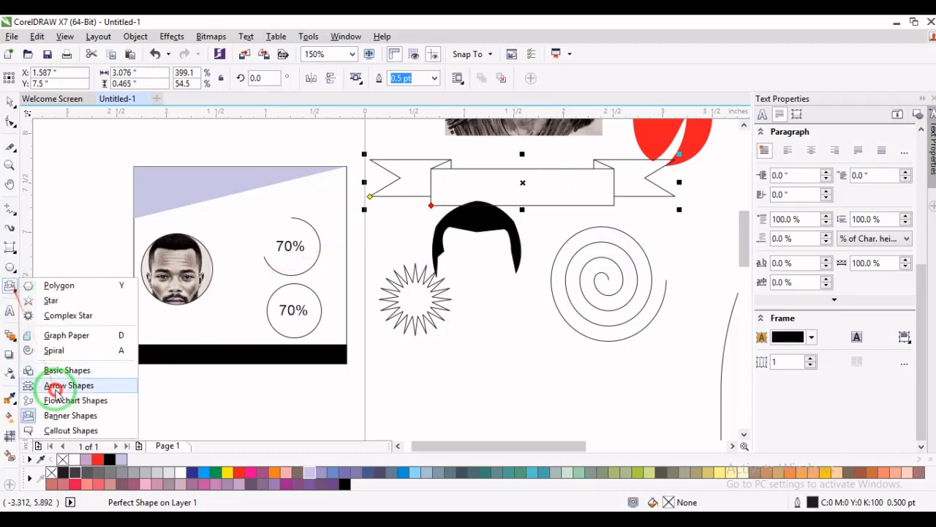
{"action": "left_click", "coordinate": [49, 431]}
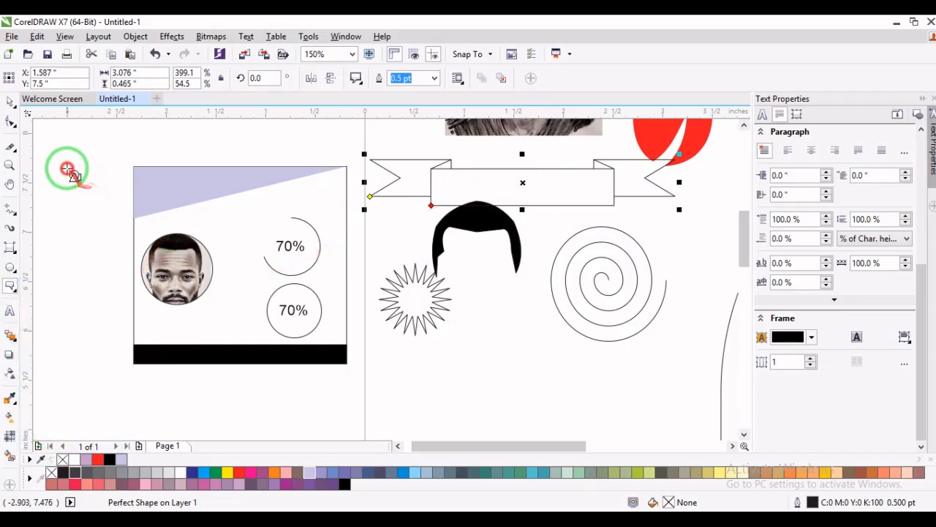
{"action": "left_click_drag", "start_coordinate": [69, 167], "coordinate": [123, 213]}
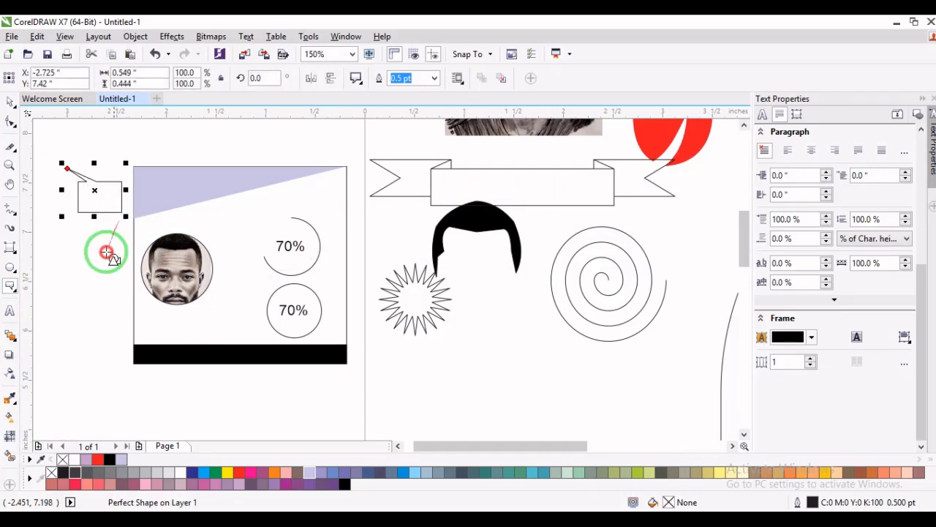
- Draw a second callout about 0.49 by 0.51 inches with its tail downward, and move it beside the circular portrait on the card
{"action": "left_click_drag", "start_coordinate": [90, 304], "coordinate": [138, 252]}
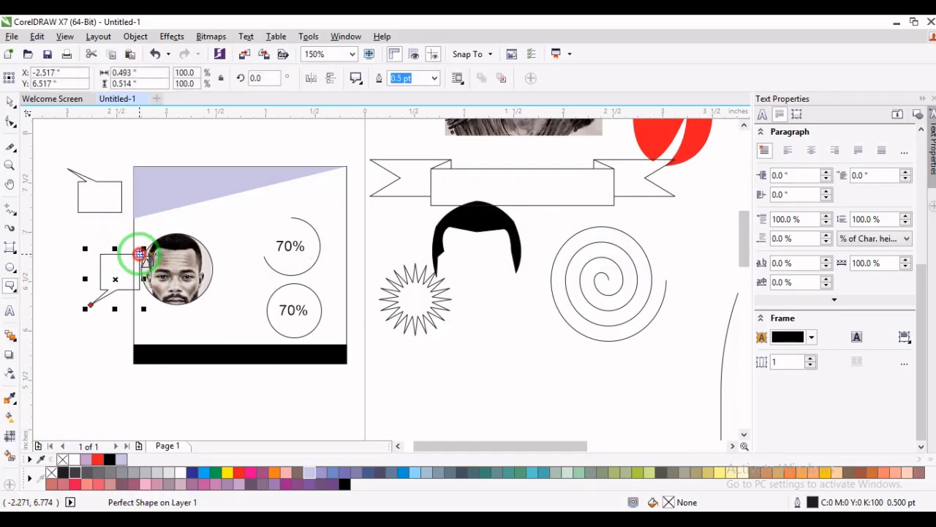
{"action": "left_click", "coordinate": [11, 103]}
{"action": "left_click", "coordinate": [107, 290]}
{"action": "left_click_drag", "start_coordinate": [106, 290], "coordinate": [232, 234]}
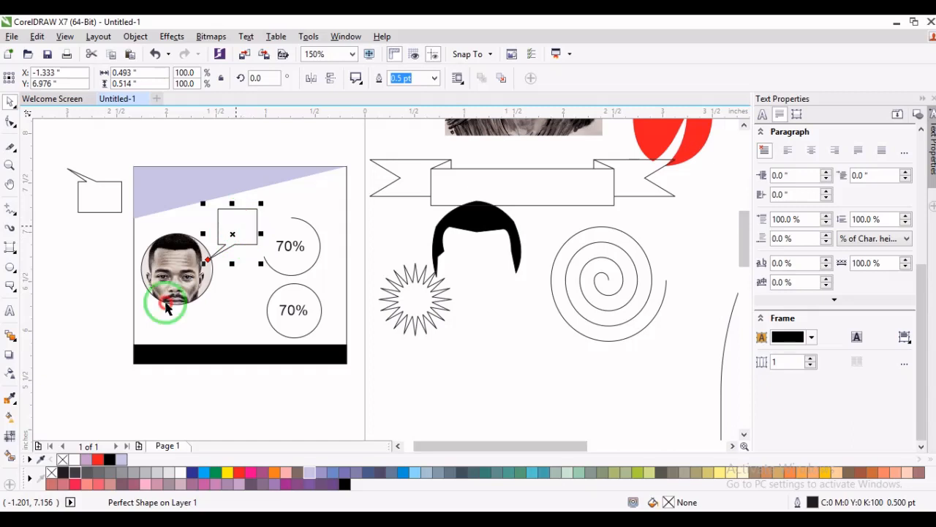
- Add the artistic text "dhdjdhdh", shrink it to about 17.2 pt and place it below the circular portrait on the card
{"action": "left_click", "coordinate": [10, 310]}
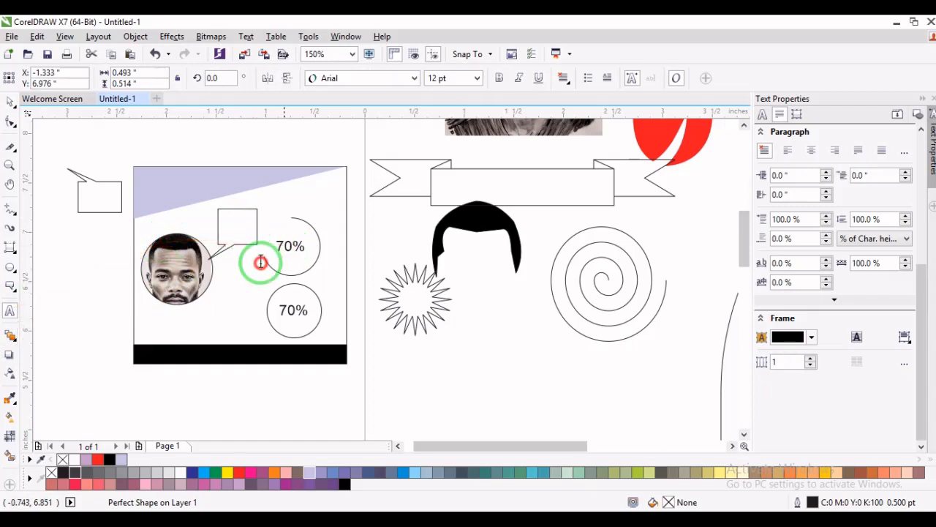
{"action": "left_click", "coordinate": [57, 324]}
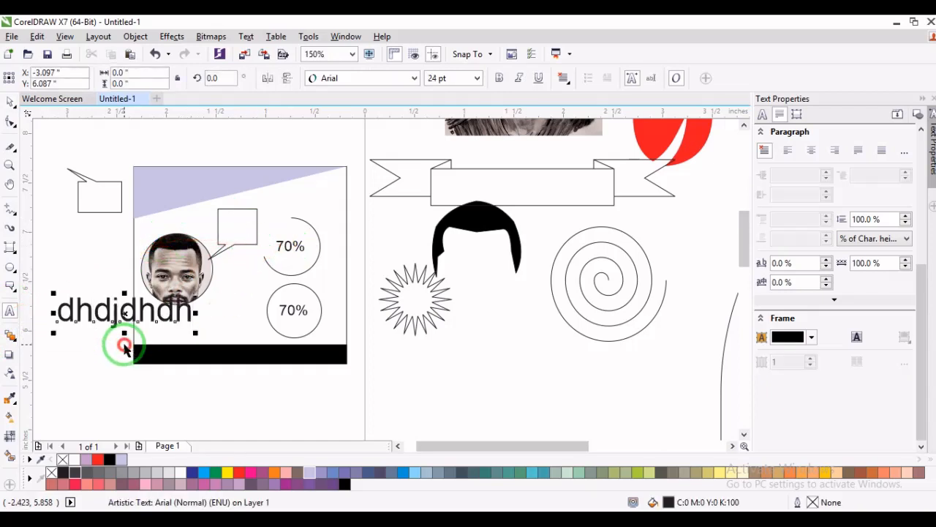
{"action": "key", "text": "ctrl+space"}
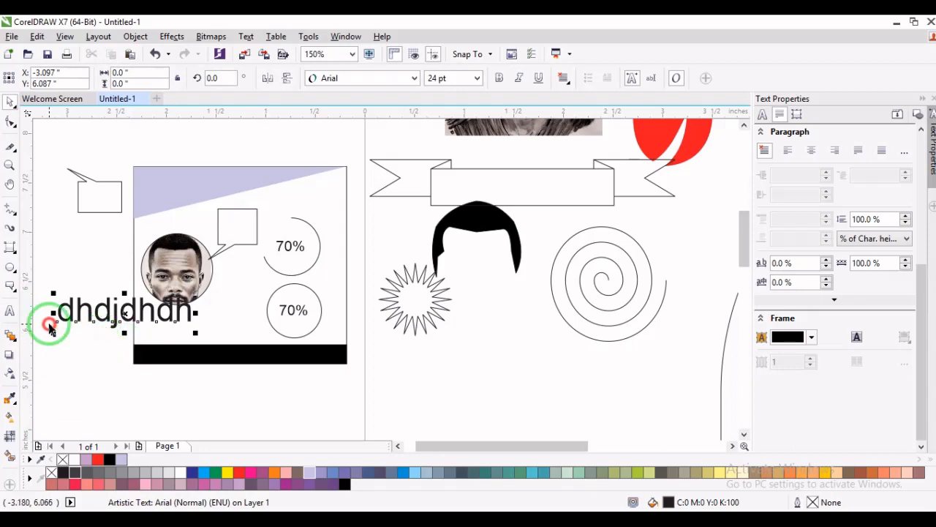
{"action": "left_click", "coordinate": [9, 359]}
{"action": "left_click_drag", "start_coordinate": [78, 318], "coordinate": [235, 318]}
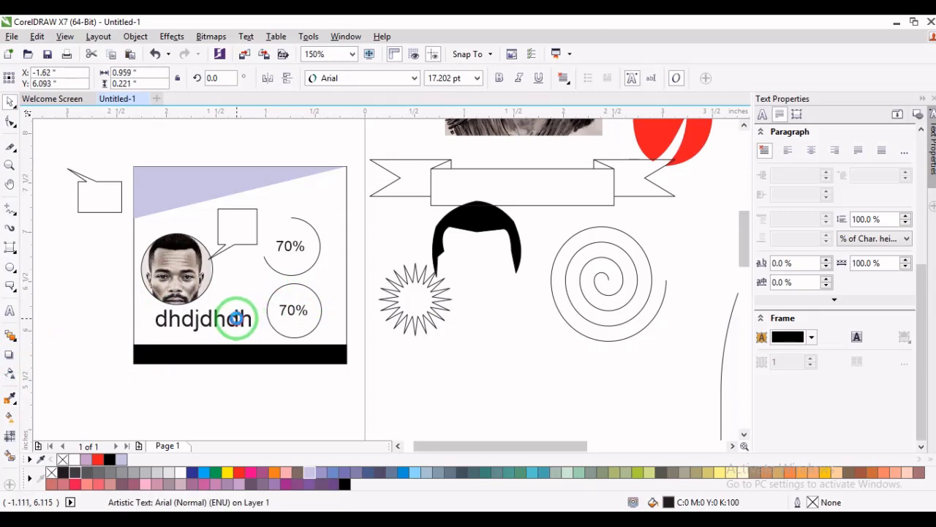
- Set the "dhdjdhdh" text in the Plumpfull font, fill it white and nudge it slightly left and down
{"action": "left_click", "coordinate": [376, 78]}
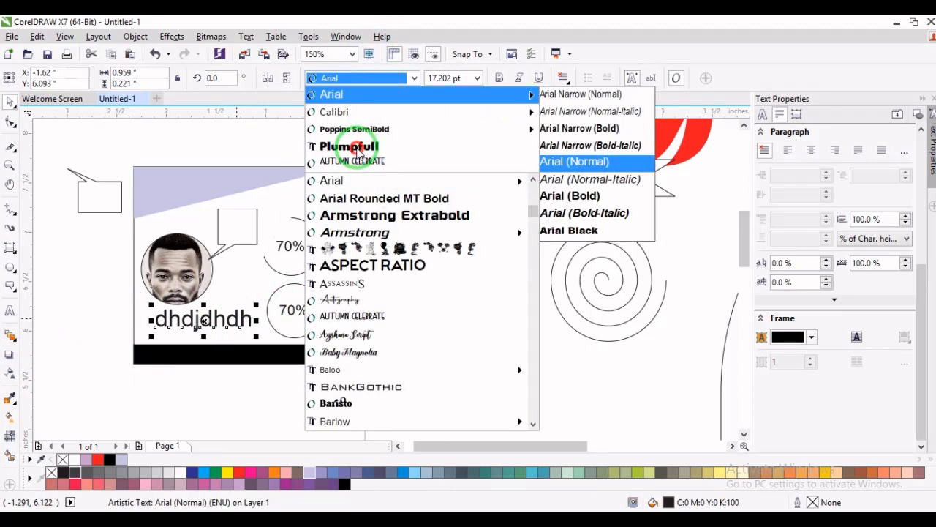
{"action": "left_click", "coordinate": [358, 150]}
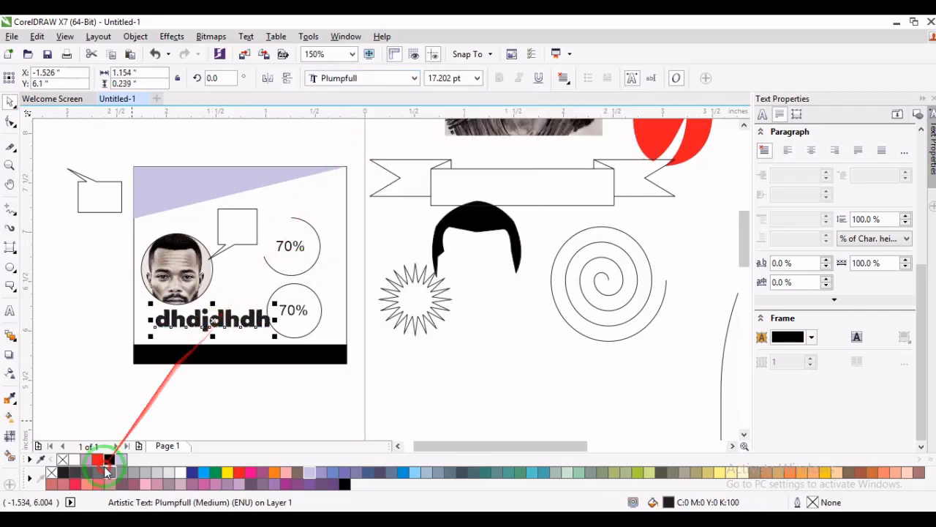
{"action": "left_click", "coordinate": [182, 473]}
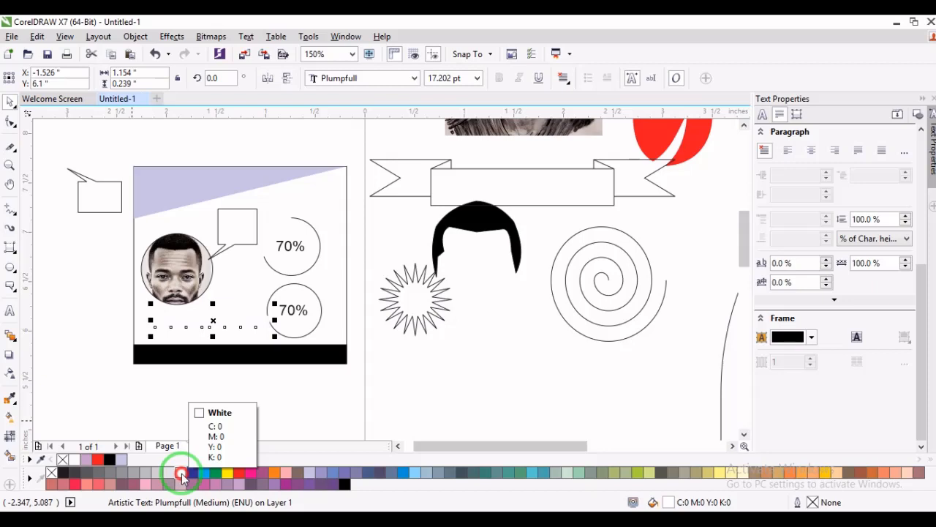
{"action": "left_click_drag", "start_coordinate": [214, 322], "coordinate": [204, 324]}
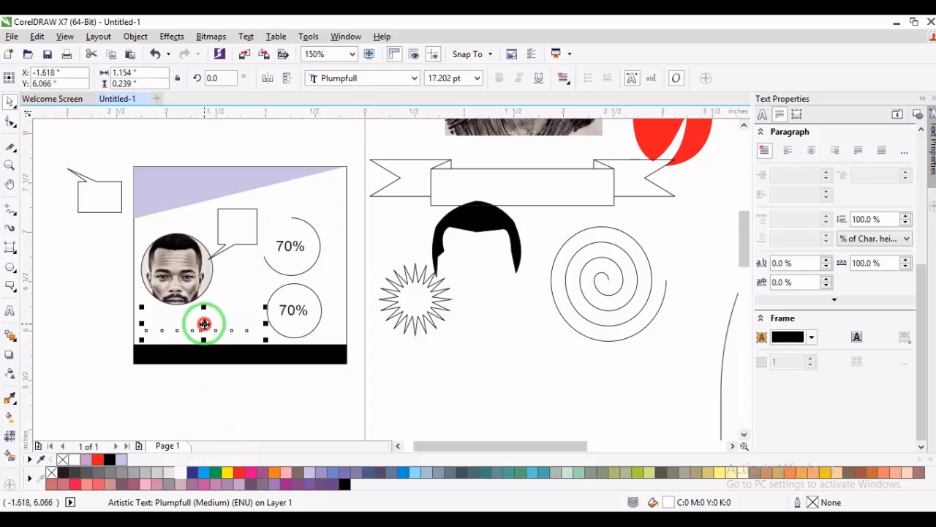
- Cast a short drop shadow straight down from the white text, and try a black outline on it before removing the outline
{"action": "left_click", "coordinate": [10, 357]}
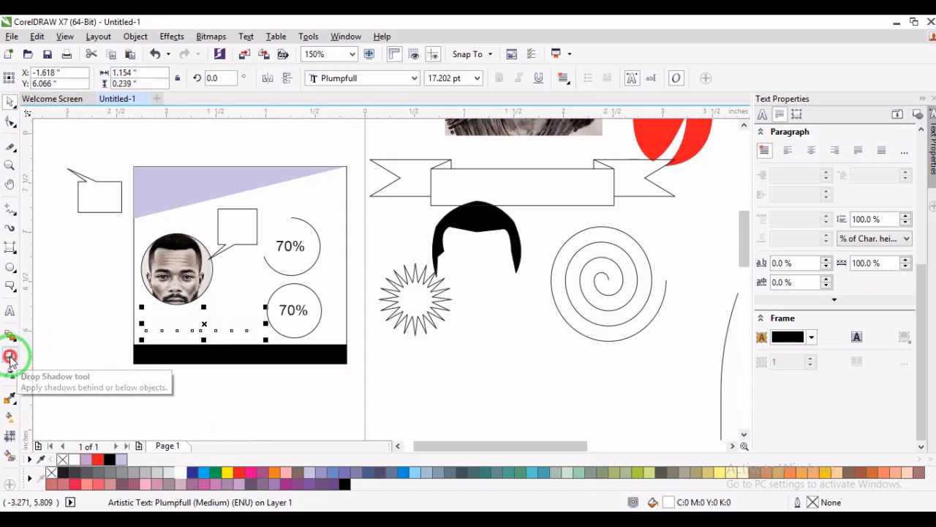
{"action": "left_click_drag", "start_coordinate": [209, 331], "coordinate": [205, 338]}
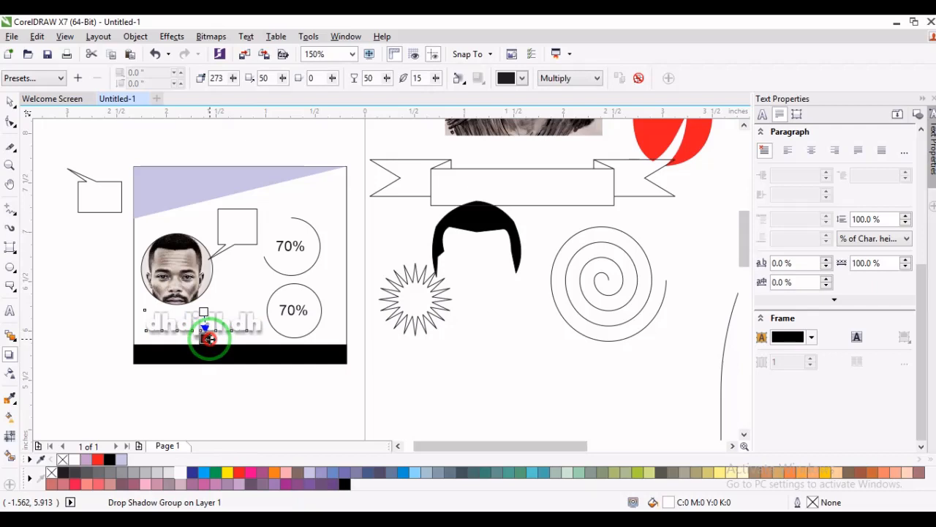
{"action": "left_click_drag", "start_coordinate": [208, 338], "coordinate": [109, 457]}
{"action": "right_click", "coordinate": [113, 461]}
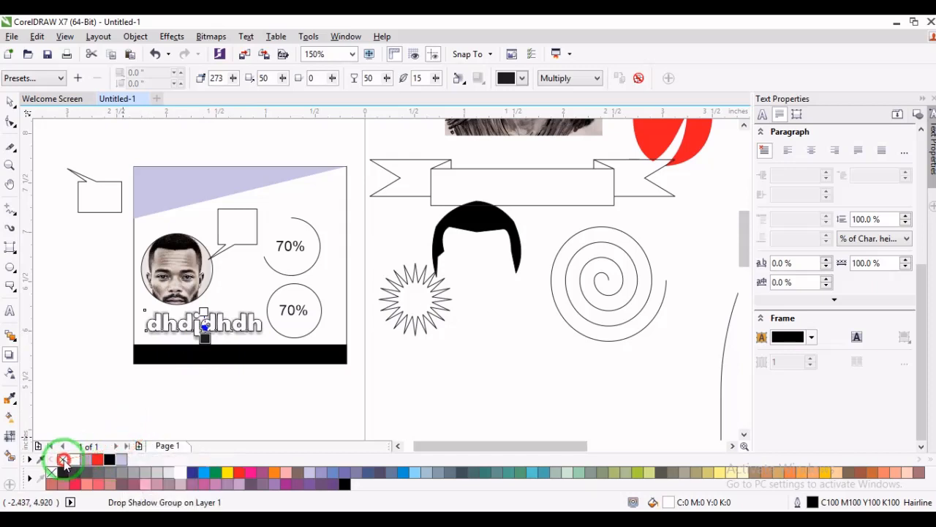
{"action": "right_click", "coordinate": [64, 460]}
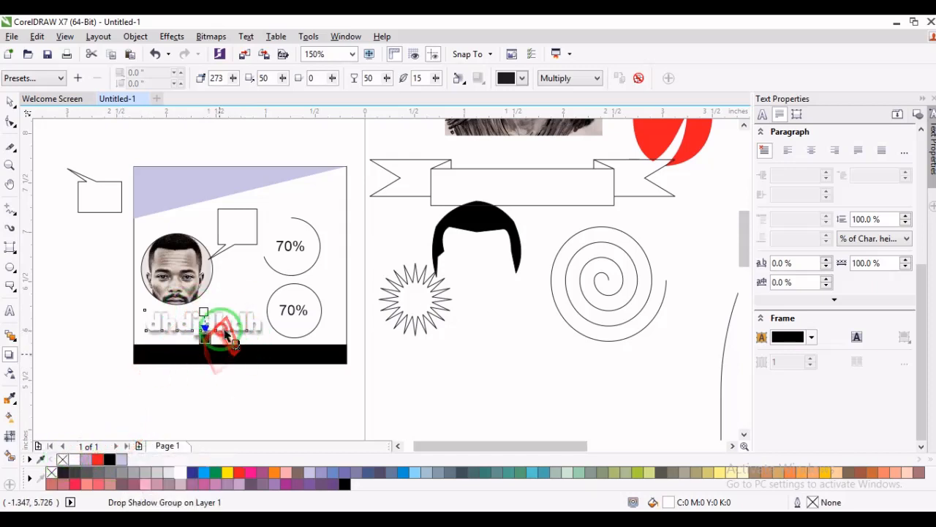
- Change the text's drop shadow colour to red
{"action": "left_click", "coordinate": [522, 77]}
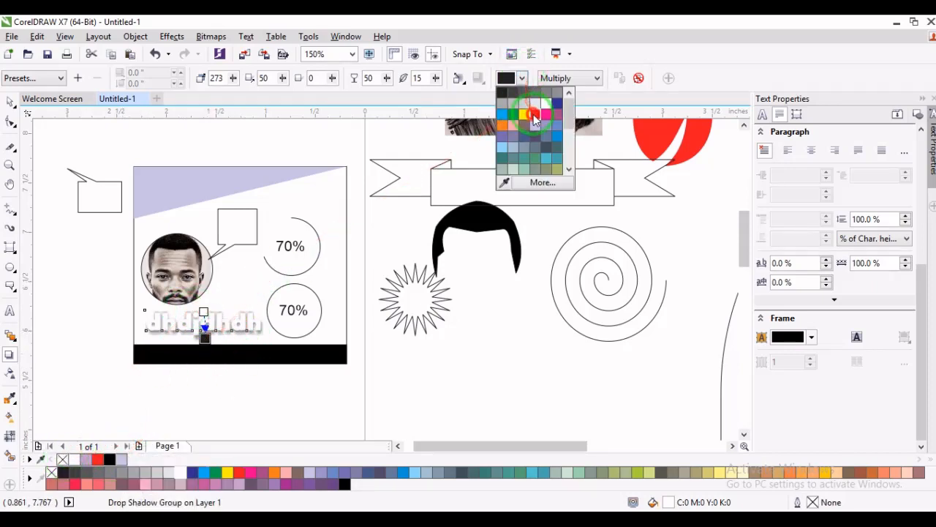
{"action": "left_click", "coordinate": [550, 98]}
{"action": "left_click", "coordinate": [524, 78]}
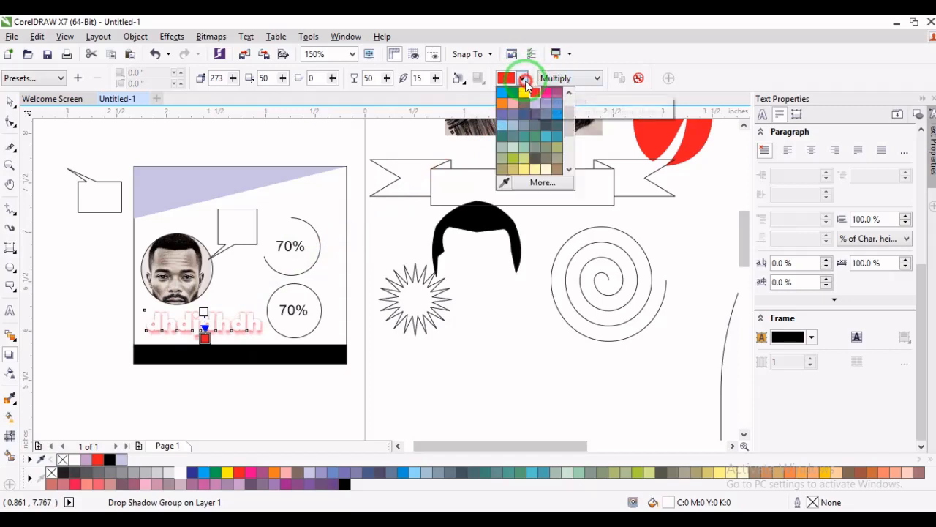
{"action": "left_click", "coordinate": [526, 80]}
- Try the Normal, Subtract and Logical AND merge modes on the red drop shadow
{"action": "left_click", "coordinate": [564, 77]}
{"action": "left_click", "coordinate": [561, 93]}
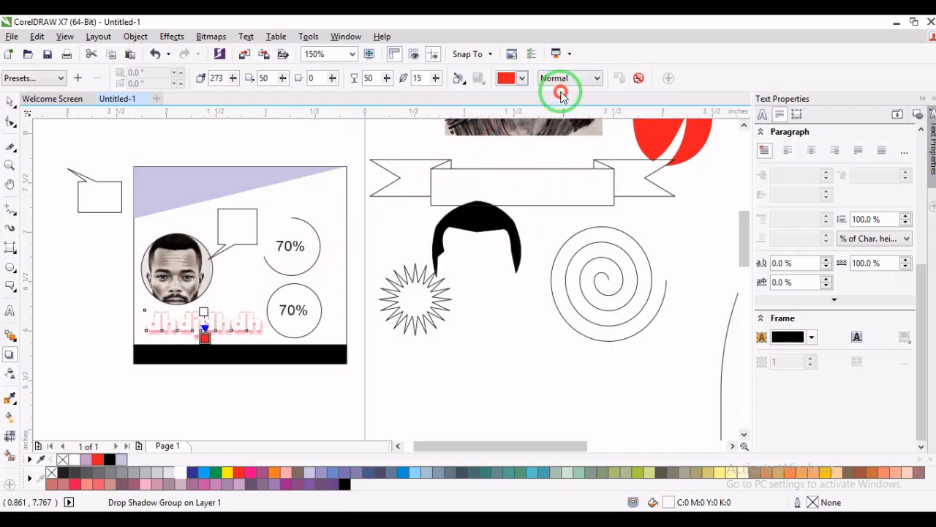
{"action": "left_click", "coordinate": [569, 78]}
{"action": "left_click", "coordinate": [558, 111]}
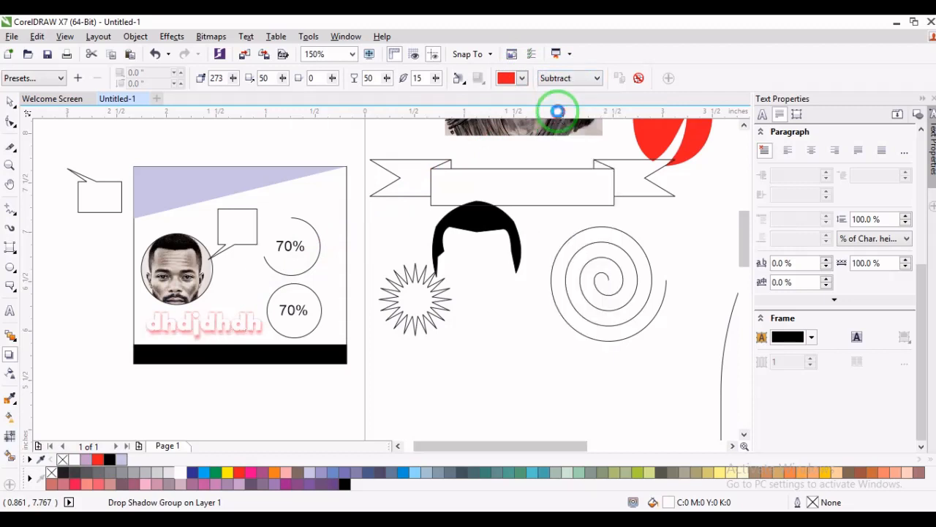
{"action": "left_click", "coordinate": [578, 78]}
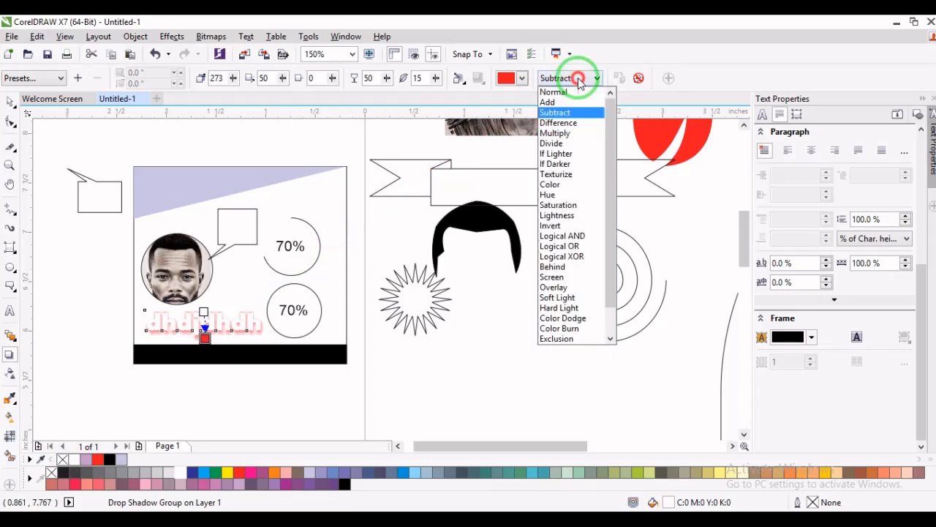
{"action": "left_click", "coordinate": [578, 235]}
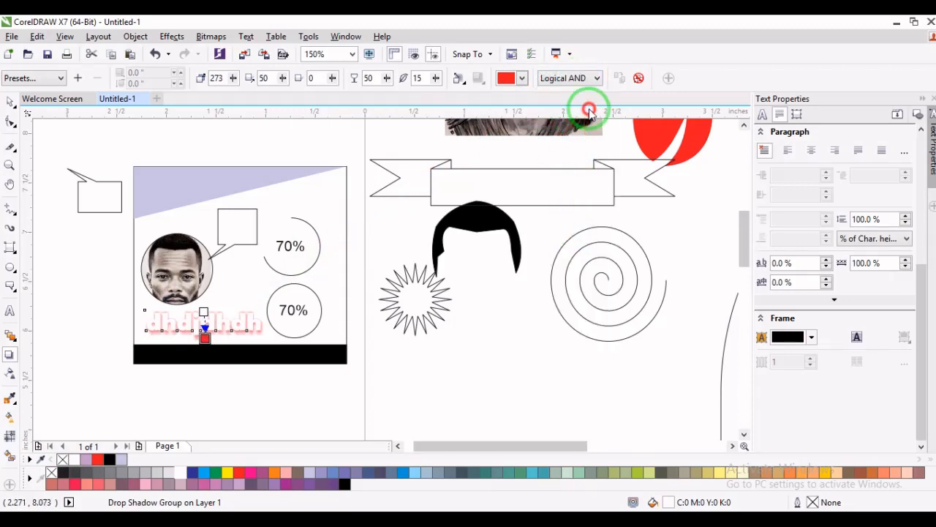
- Clear the drop shadow from the white text and deselect it
{"action": "left_click", "coordinate": [640, 80]}
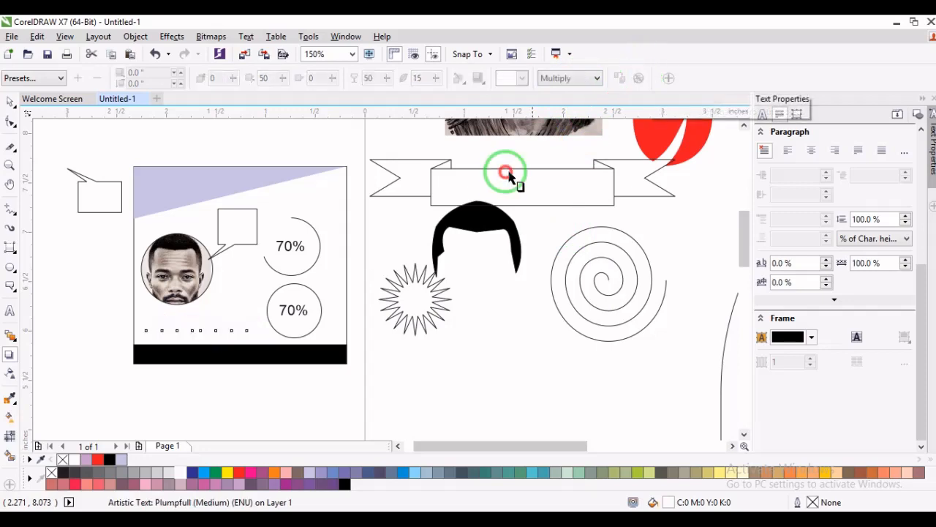
{"action": "left_click", "coordinate": [9, 103]}
{"action": "key", "text": "Escape"}
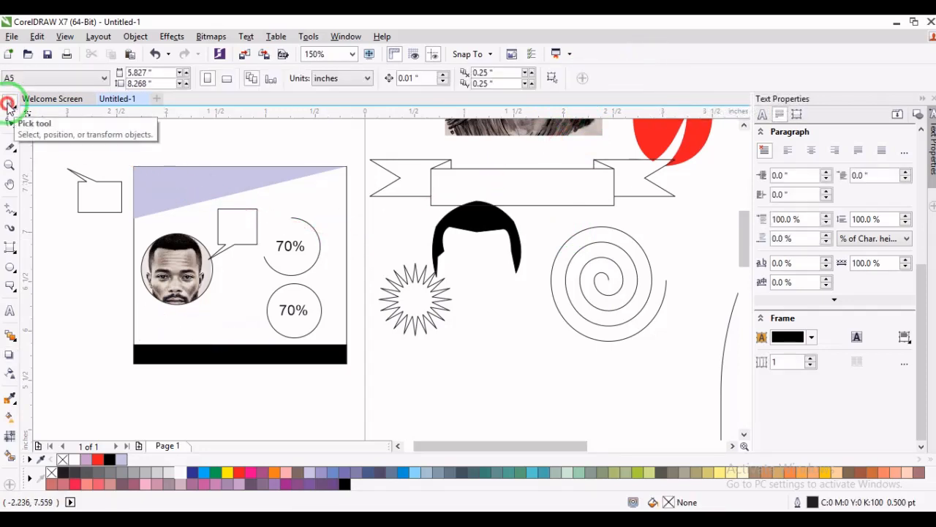
- Apply a uniform transparency of 56 to the circular portrait on the card
{"action": "left_click", "coordinate": [11, 374]}
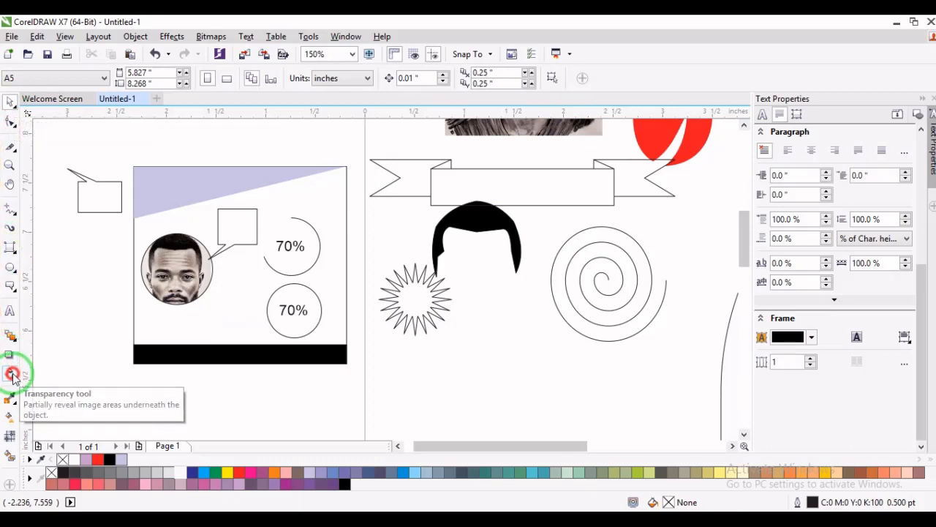
{"action": "left_click", "coordinate": [170, 243]}
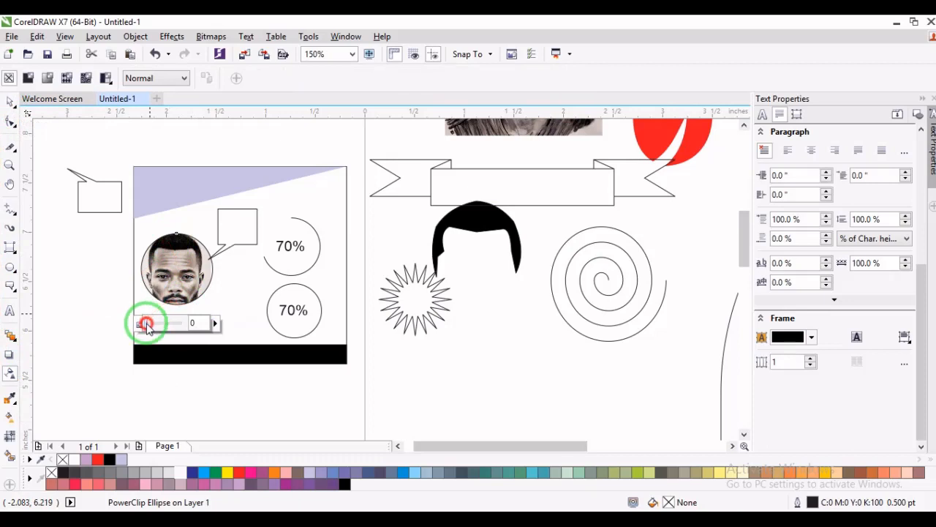
{"action": "left_click_drag", "start_coordinate": [146, 324], "coordinate": [166, 321]}
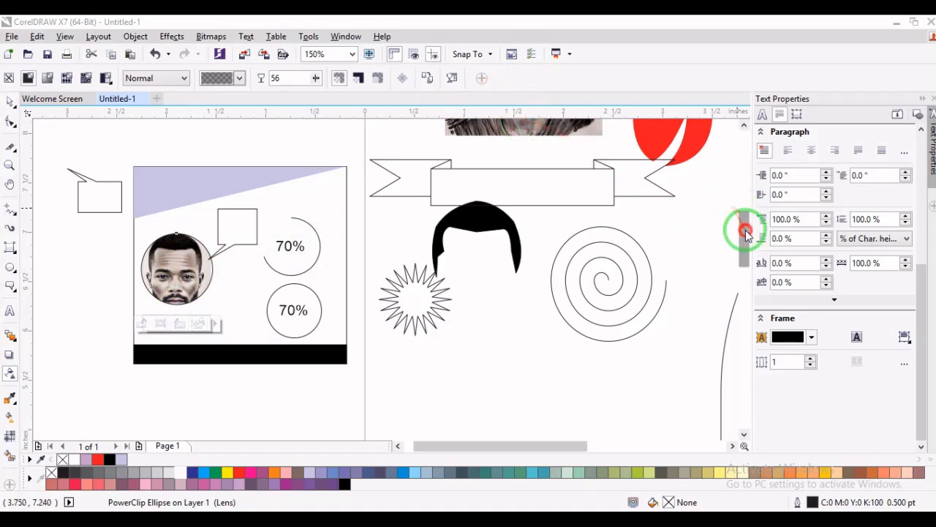
- Fade the large portrait photo downward from the nose with a linear transparency at about -81 degrees, pulling its midpoint up toward the start
{"action": "left_click_drag", "start_coordinate": [742, 228], "coordinate": [742, 188]}
{"action": "left_click", "coordinate": [528, 294]}
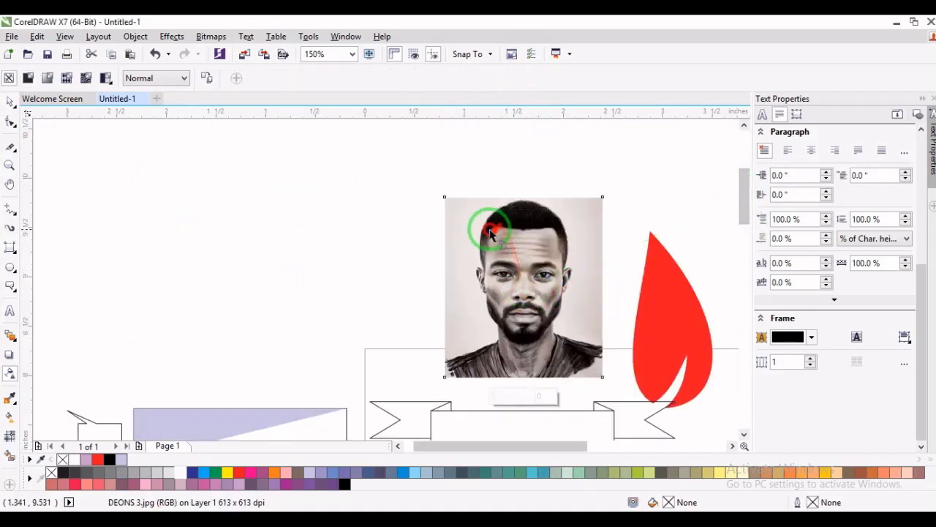
{"action": "left_click_drag", "start_coordinate": [485, 227], "coordinate": [545, 409]}
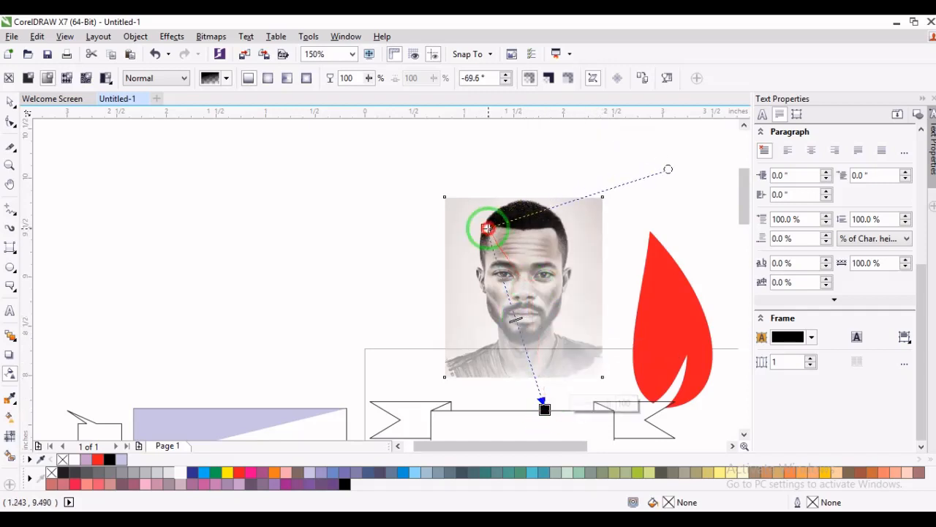
{"action": "left_click_drag", "start_coordinate": [486, 227], "coordinate": [529, 298]}
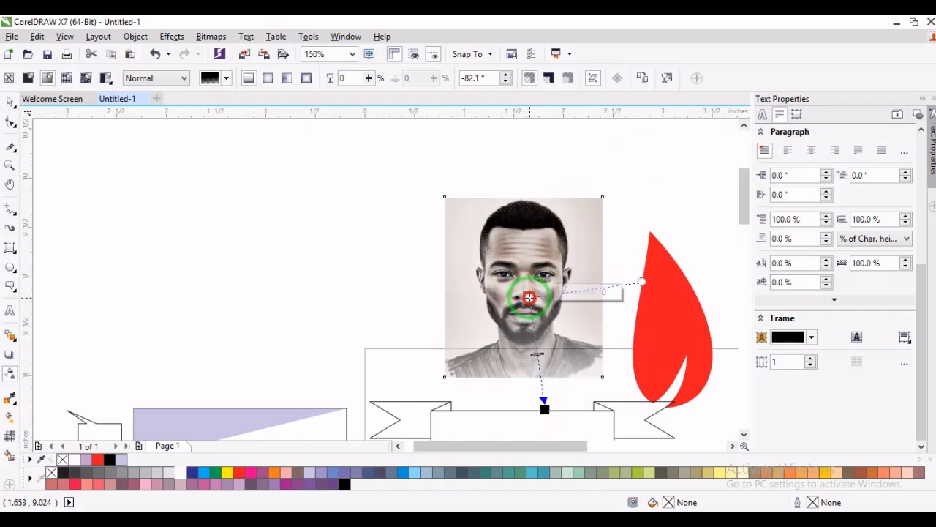
{"action": "left_click_drag", "start_coordinate": [538, 354], "coordinate": [534, 319]}
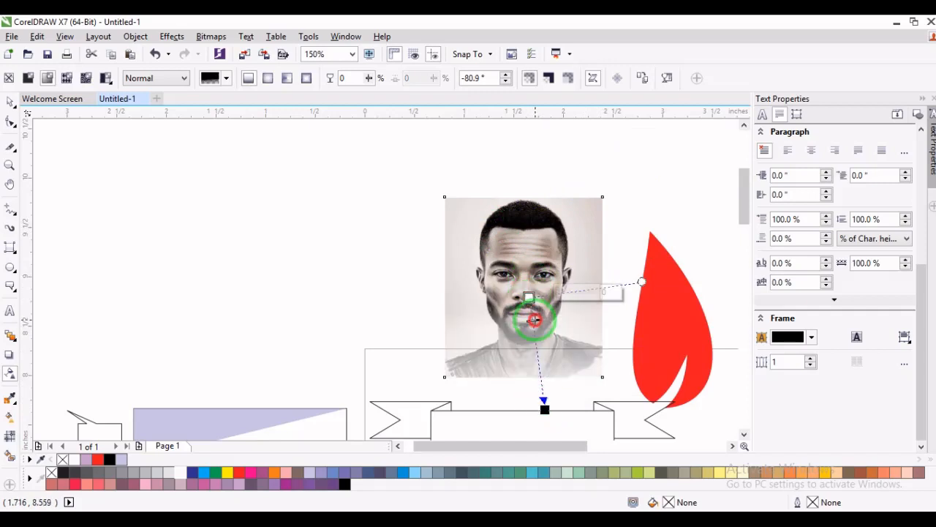
{"action": "left_click", "coordinate": [529, 300]}
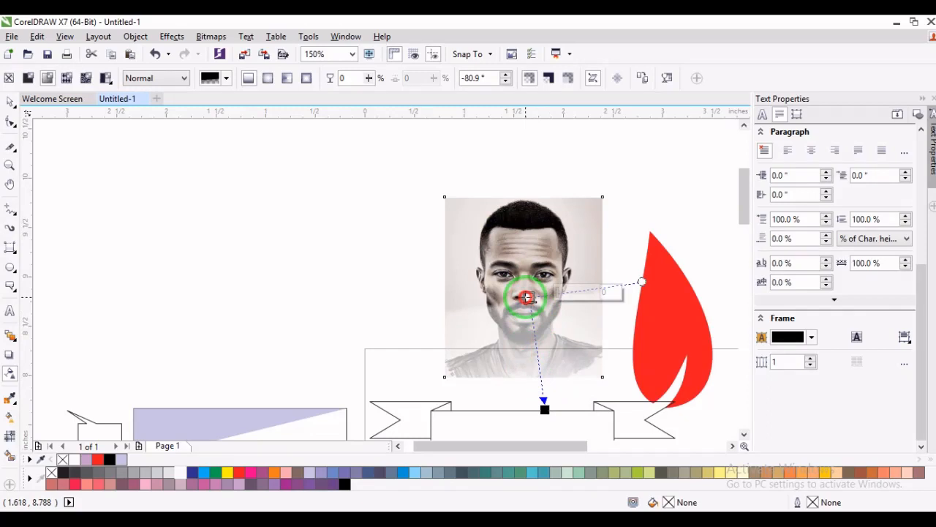
- Try moving the faded portrait photo up and to the left, and undo the move
{"action": "key", "text": "space"}
{"action": "left_click_drag", "start_coordinate": [535, 307], "coordinate": [431, 250]}
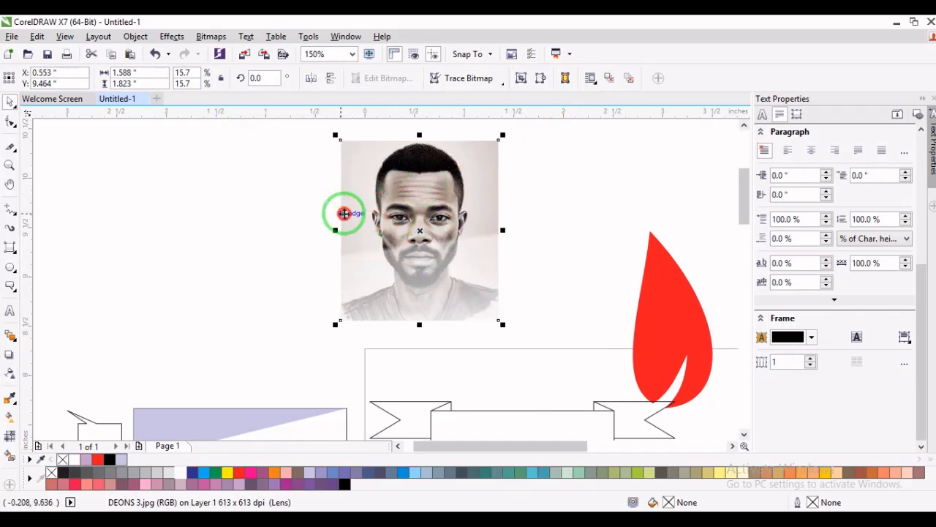
{"action": "key", "text": "ctrl+z"}
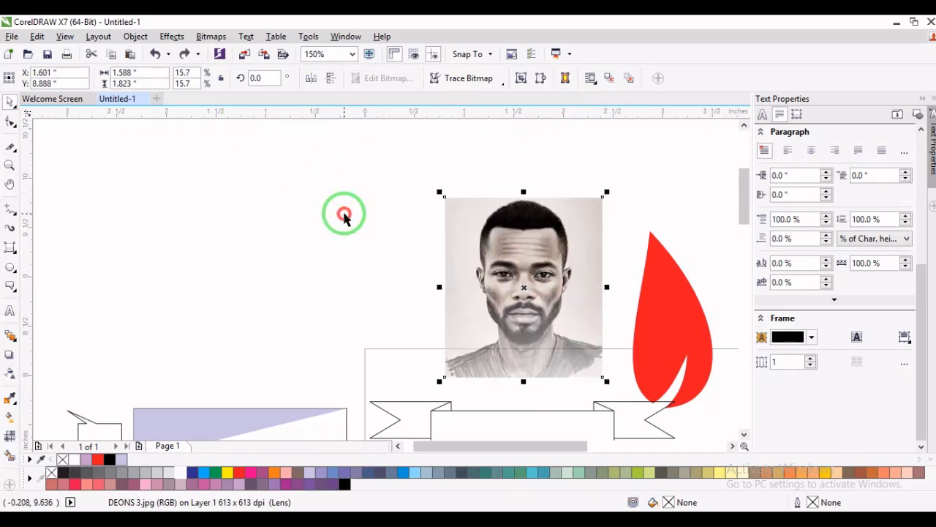
- Undo the linear transparency on the large portrait photo and move it to about X 0.05 in, Y 9.11 in
{"action": "key", "text": "ctrl+z"}
{"action": "key", "text": "ctrl+z"}
{"action": "key", "text": "ctrl+z"}
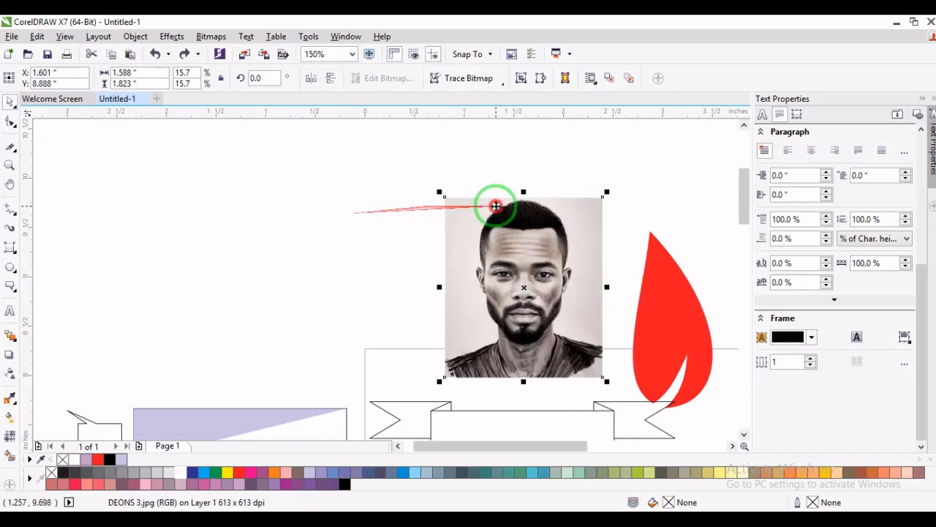
{"action": "left_click_drag", "start_coordinate": [505, 210], "coordinate": [350, 188]}
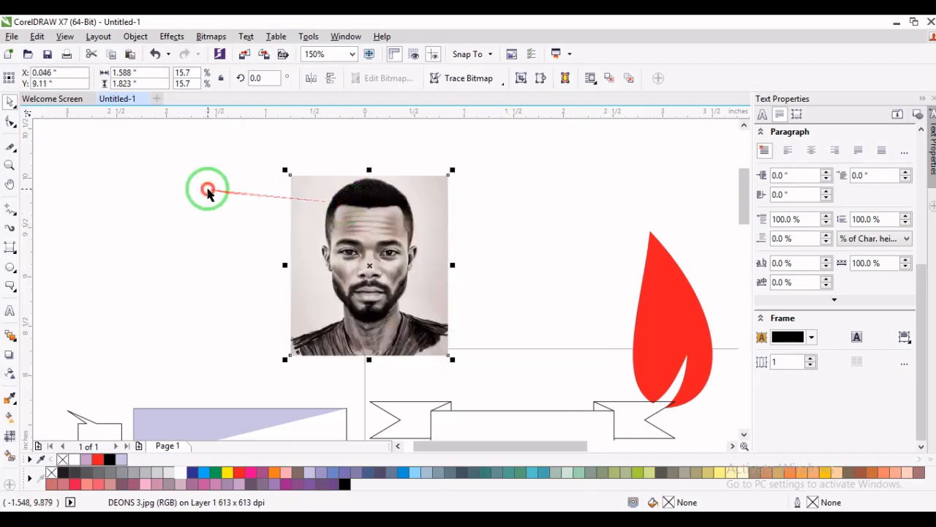
- Apply a uniform transparency of 89 to the large portrait photo
{"action": "left_click", "coordinate": [11, 374]}
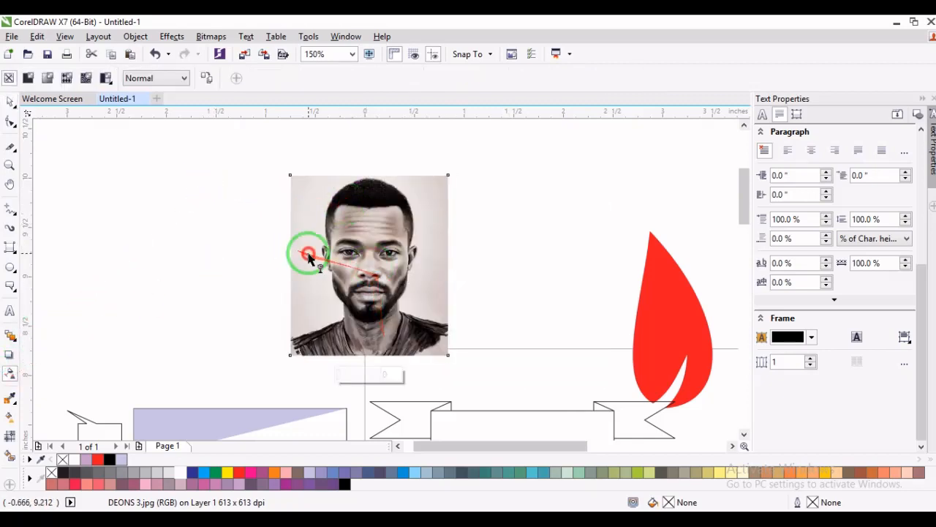
{"action": "left_click", "coordinate": [30, 81]}
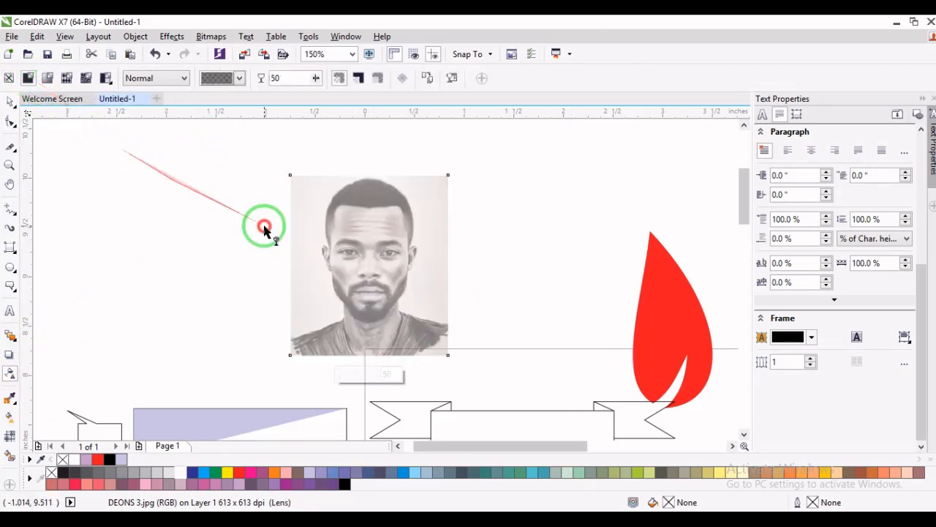
{"action": "left_click_drag", "start_coordinate": [319, 77], "coordinate": [343, 101]}
{"action": "left_click", "coordinate": [320, 80]}
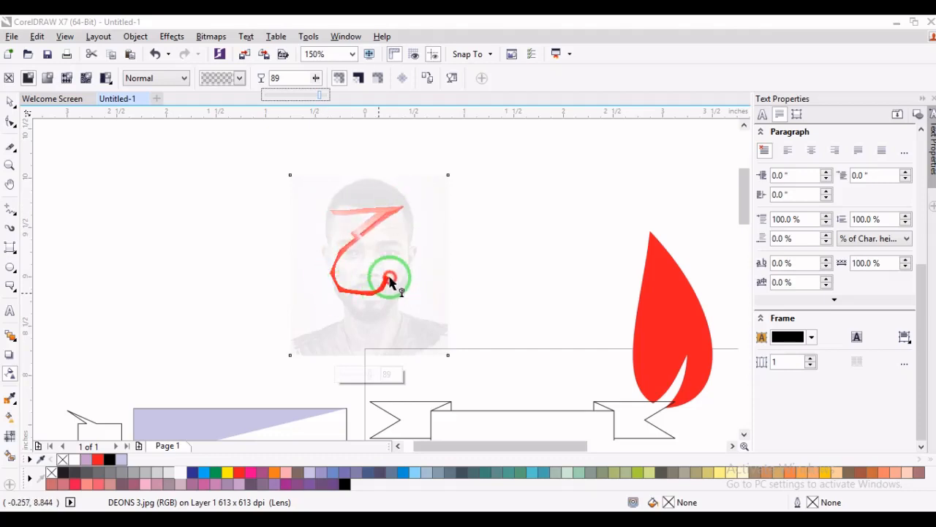
{"action": "left_click", "coordinate": [9, 102]}
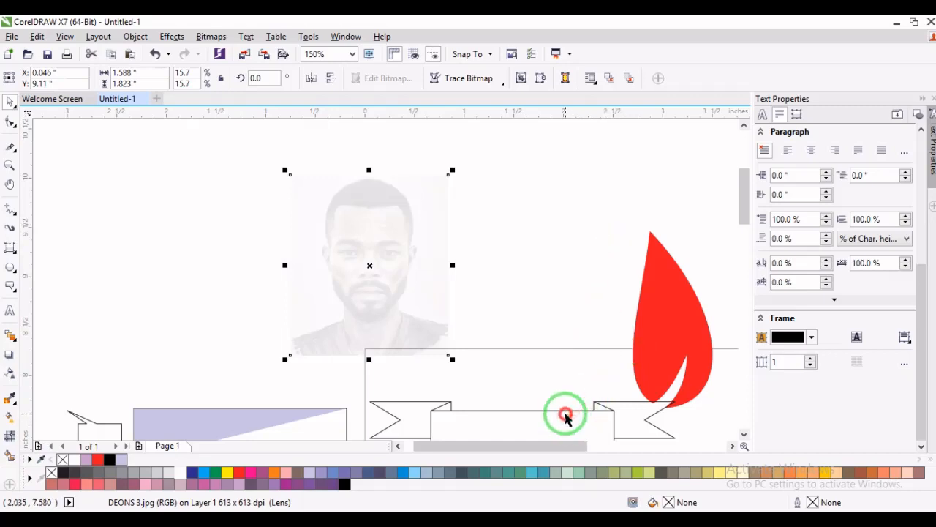
- Move the ribbon banner shape up so it overlaps the faded portrait, centred at about X 1.17 in, Y 9.51 in
{"action": "left_click", "coordinate": [578, 417]}
{"action": "left_click_drag", "start_coordinate": [578, 417], "coordinate": [523, 213]}
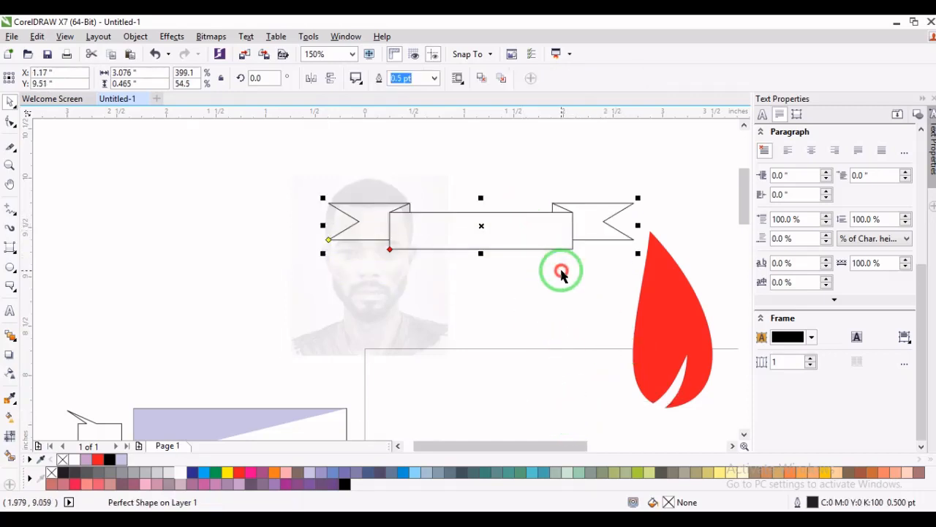